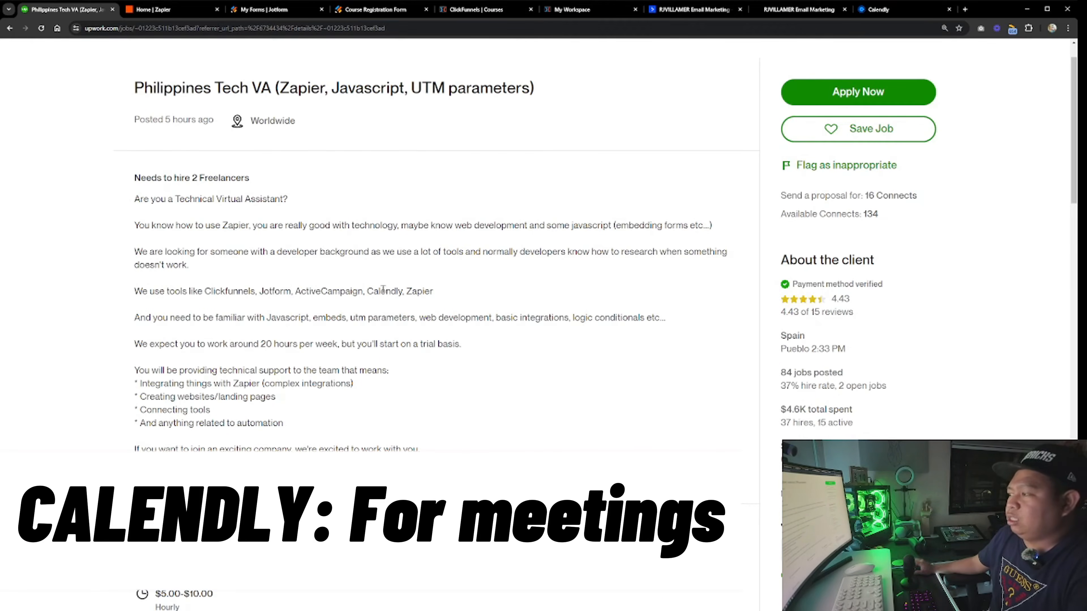
Read the job posting and browse the open Zapier, Jotform and ActiveCampaign tabs
left_click_drag(406, 291, 464, 295)
left_click(464, 296)
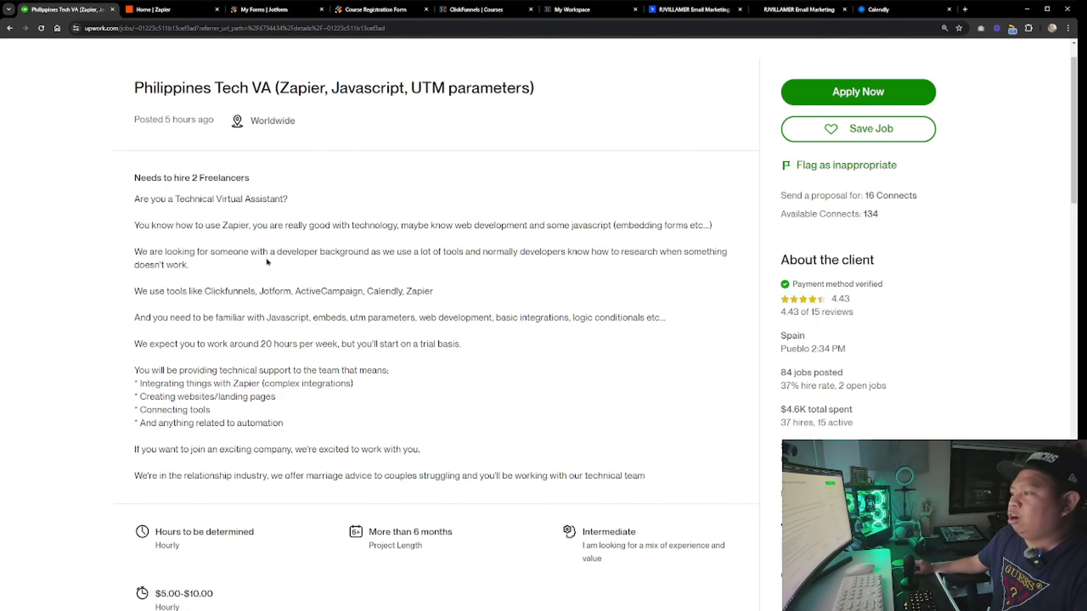
left_click(158, 10)
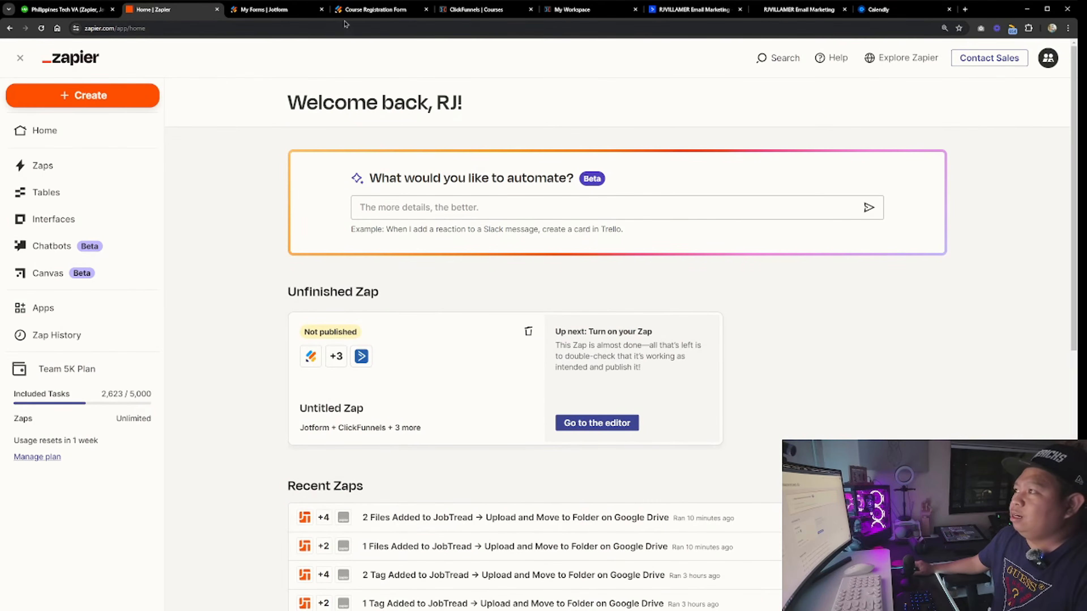
left_click(265, 9)
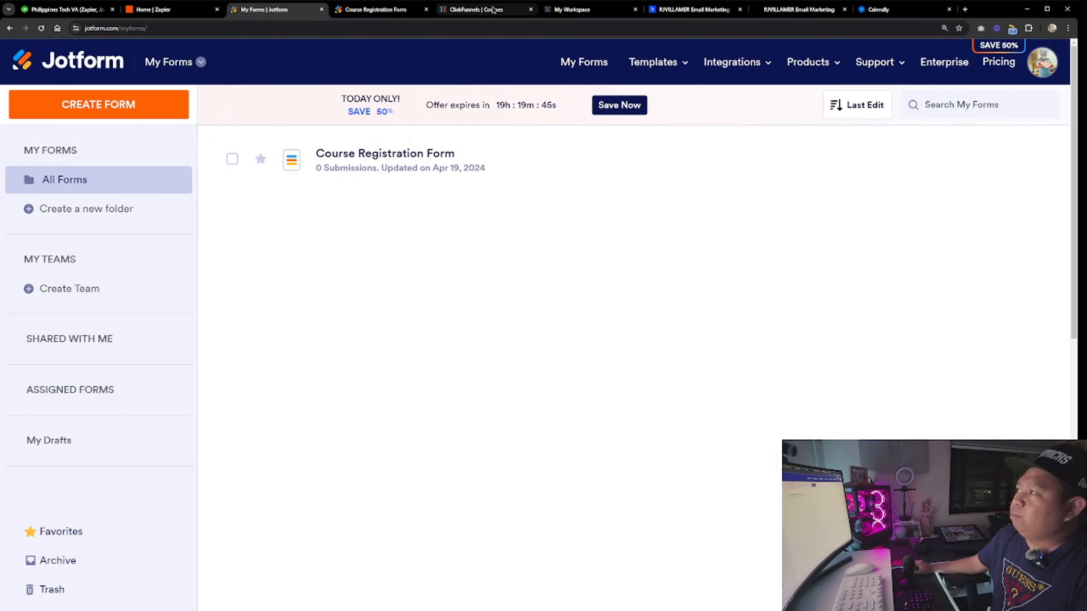
left_click(476, 9)
left_click(691, 10)
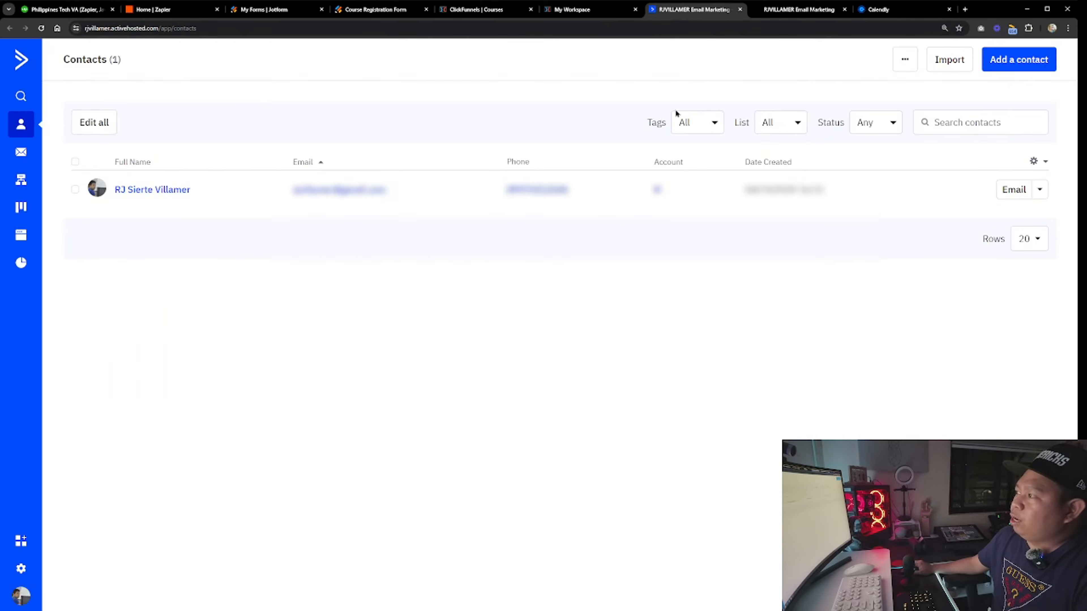
left_click(885, 9)
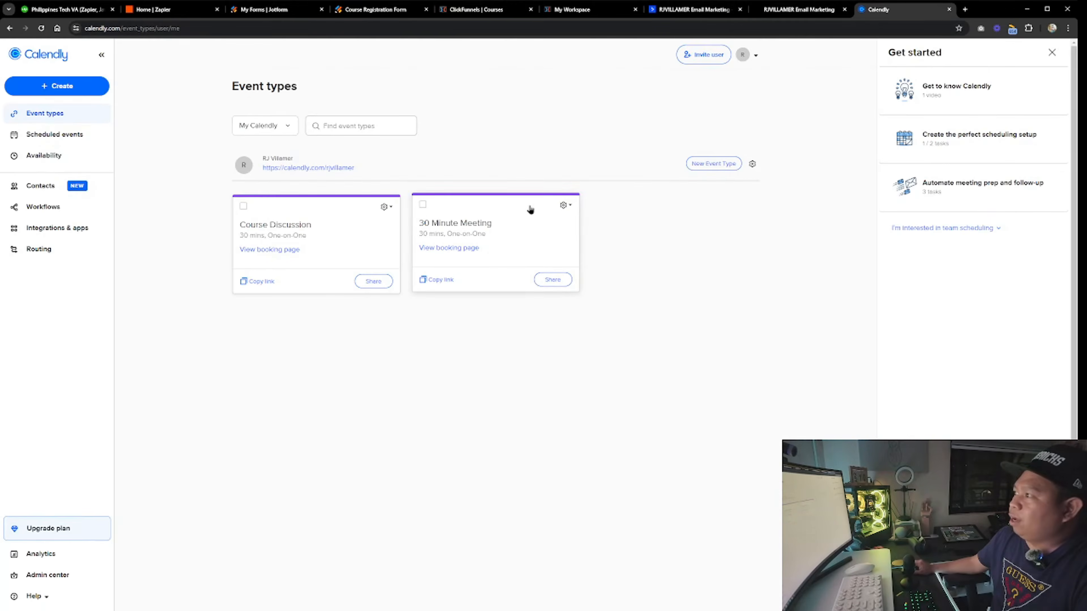
left_click(171, 9)
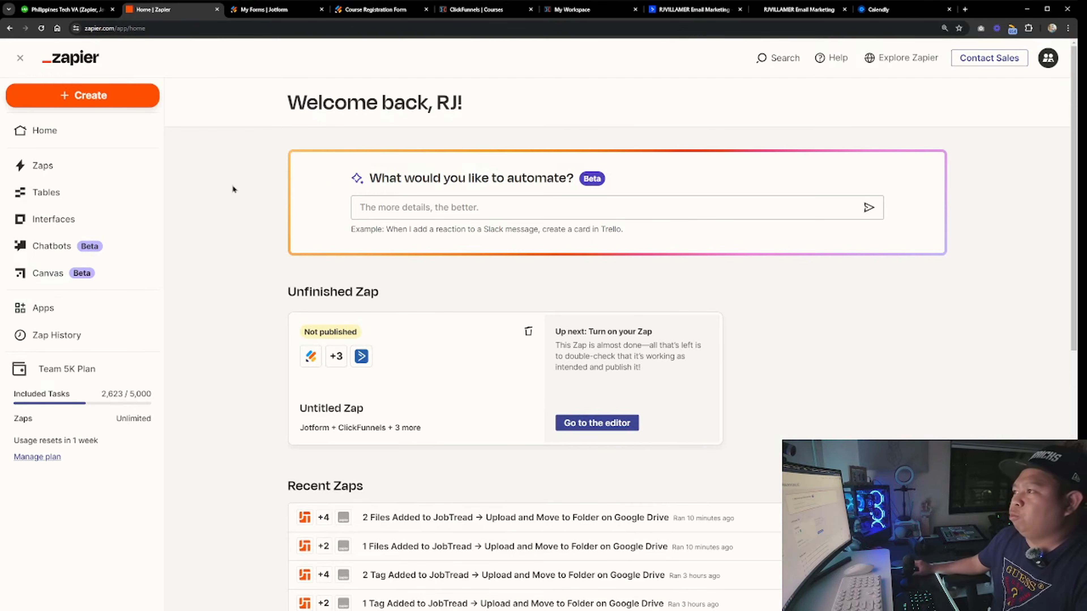
left_click(274, 9)
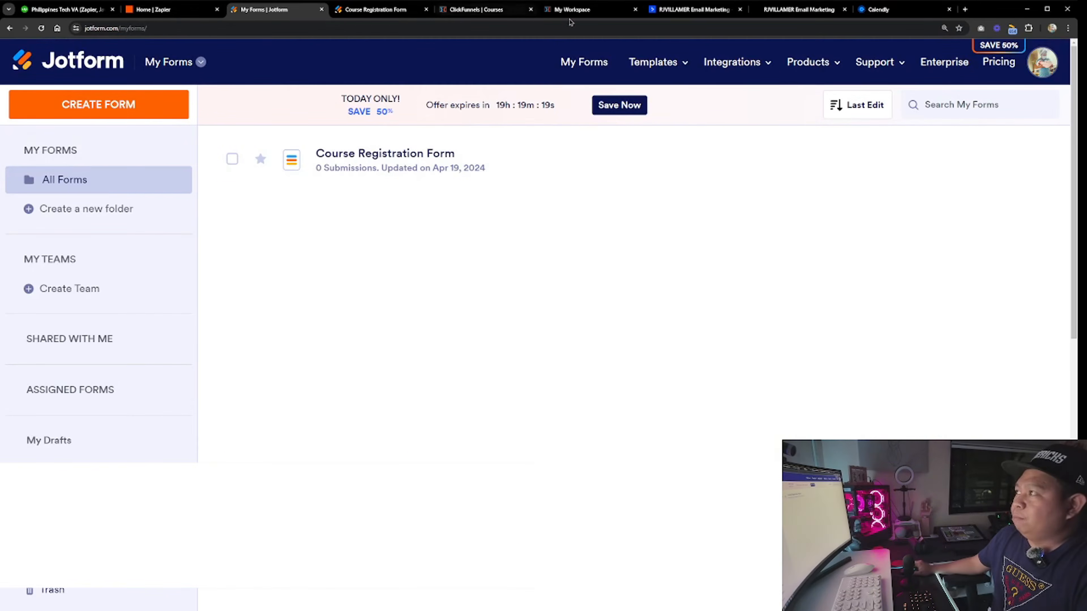
Examine the ClickFunnels course, the ActiveCampaign contacts and automation, and the Calendly event types
left_click(565, 9)
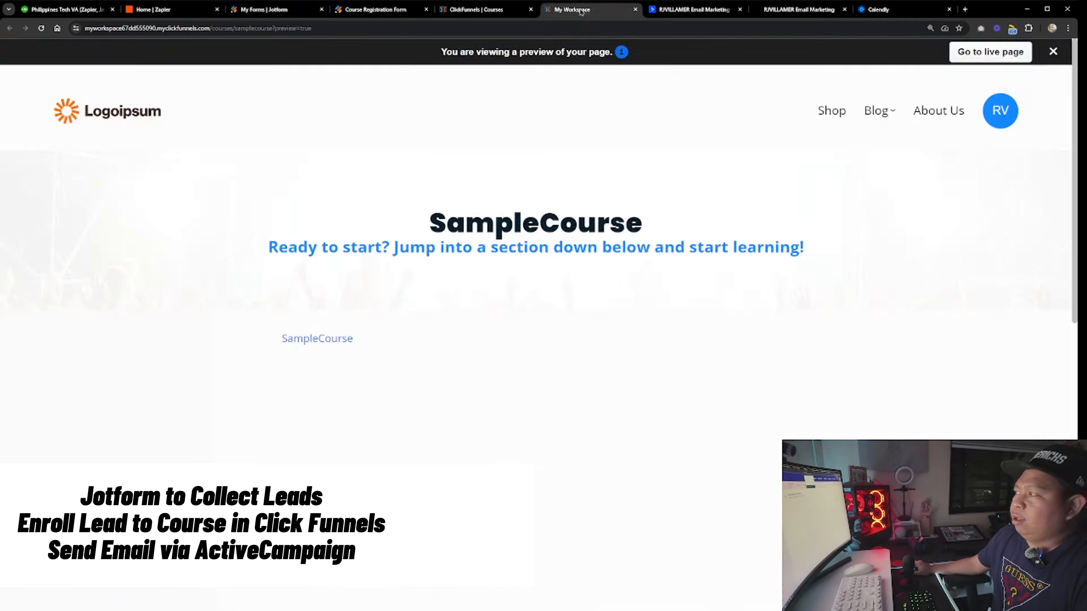
left_click(469, 11)
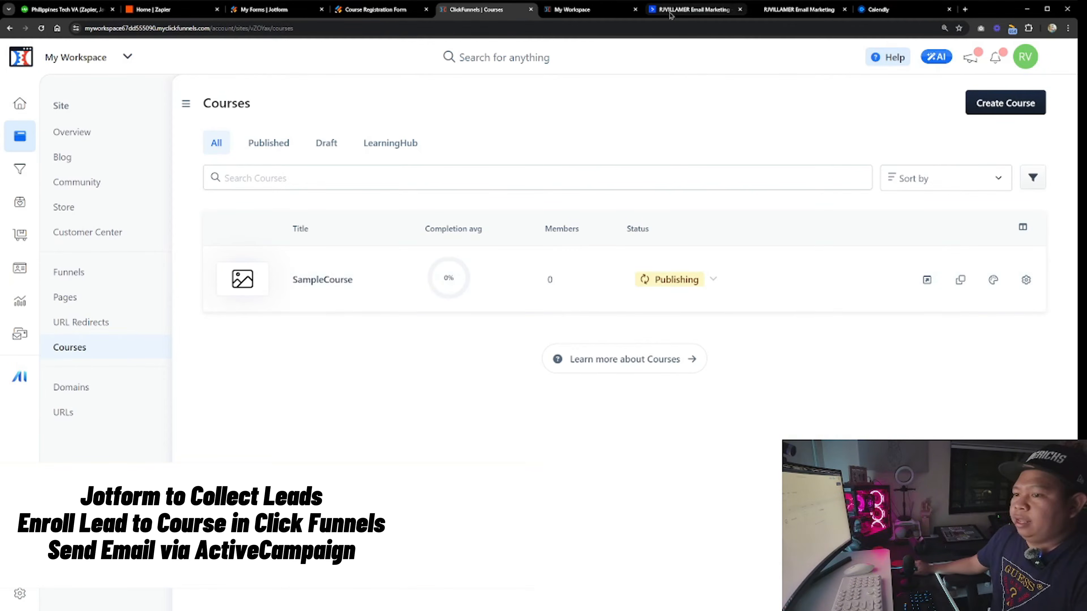
left_click(693, 9)
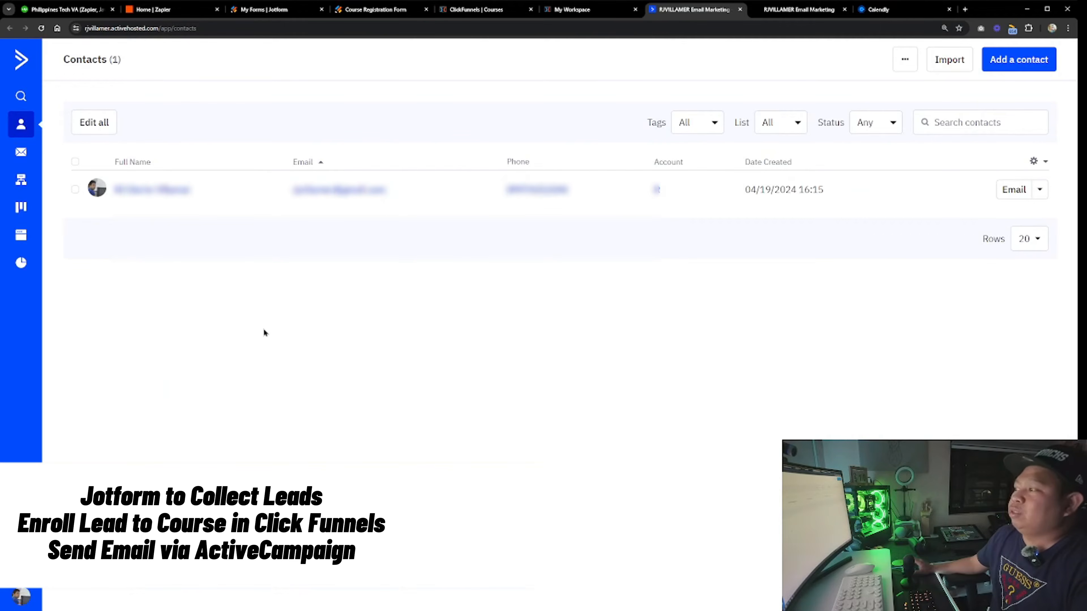
left_click(607, 11)
left_click(693, 10)
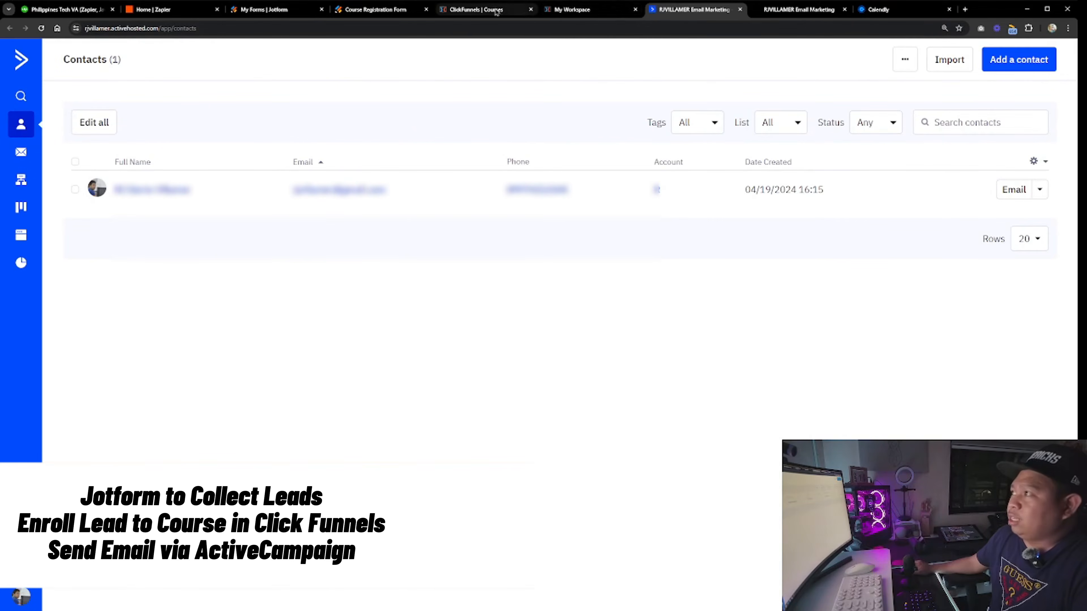
left_click(479, 10)
left_click(799, 9)
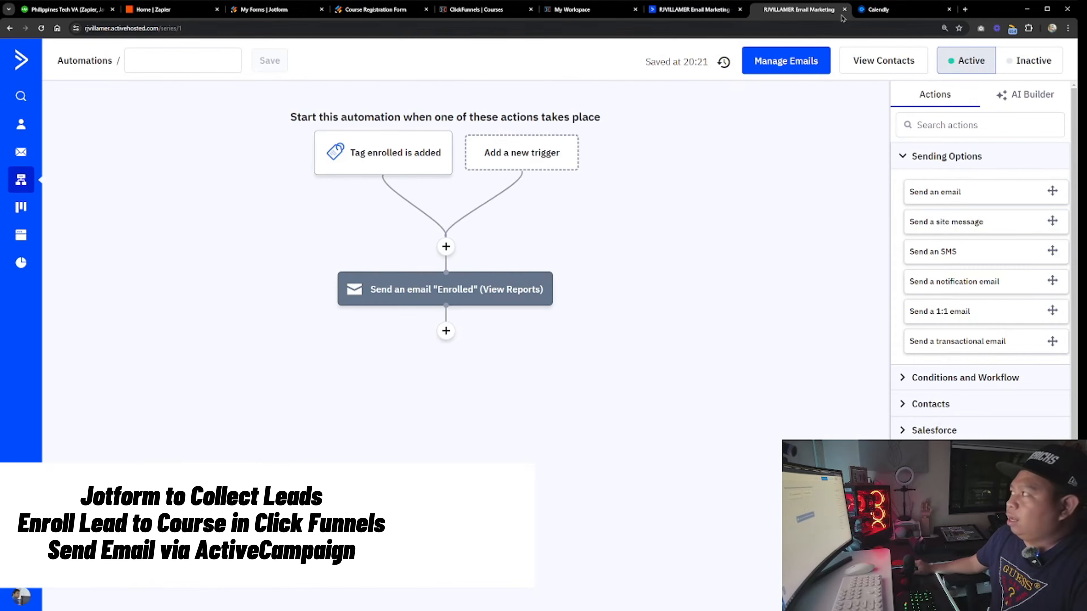
left_click(873, 10)
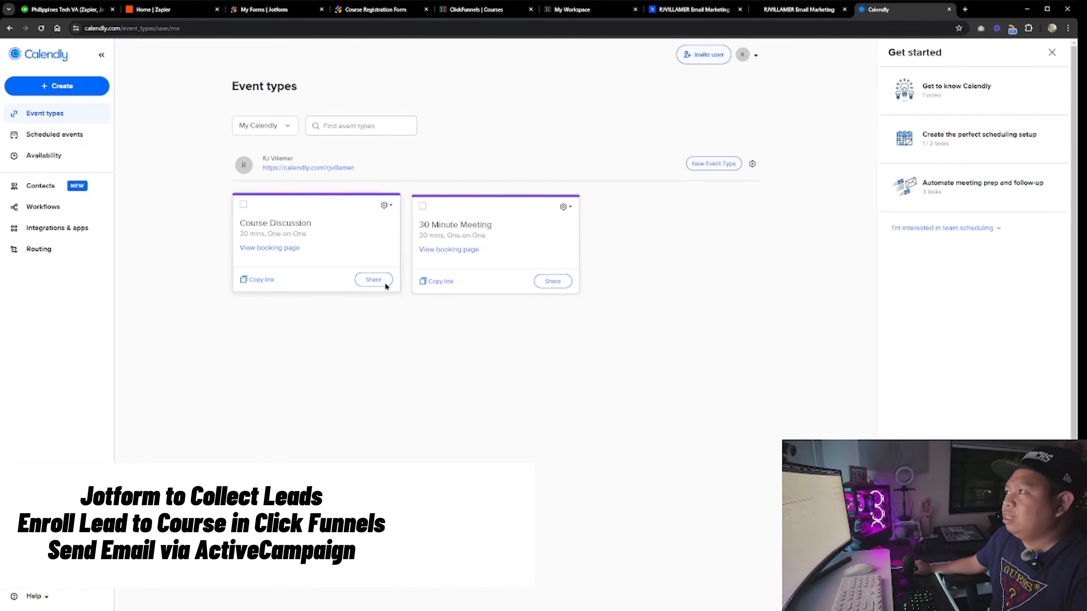
left_click(171, 9)
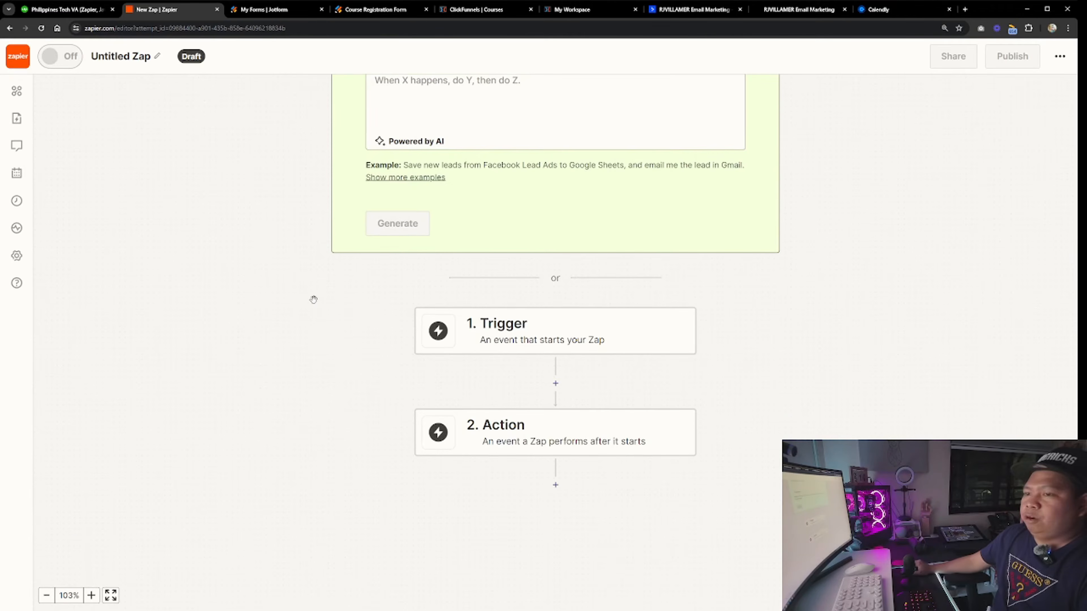
Set the Zap's trigger to Jotform with the New Submission event
left_click(512, 330)
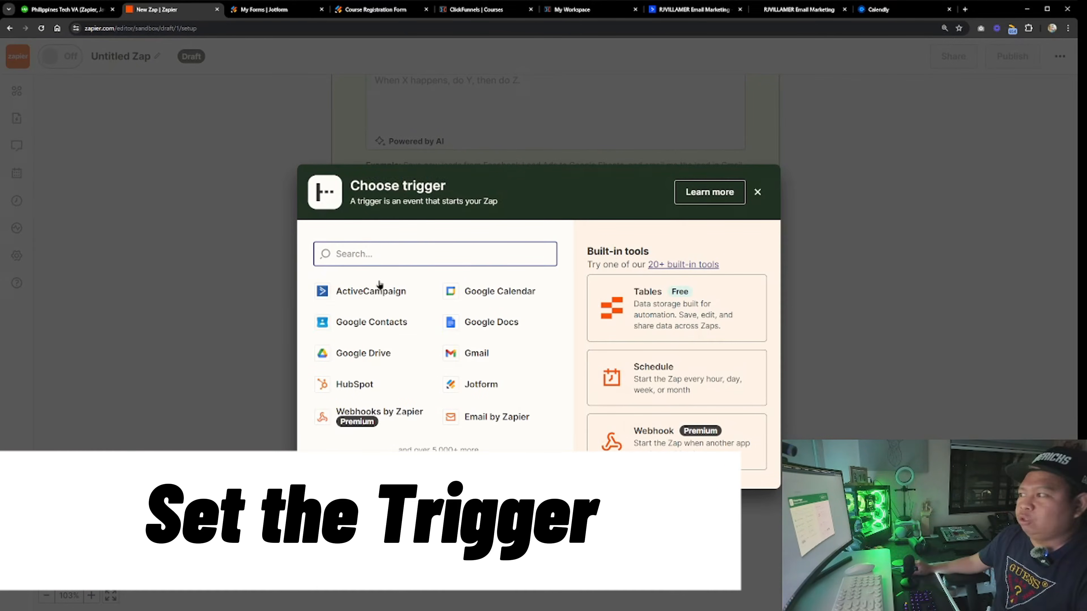
type("Jotform")
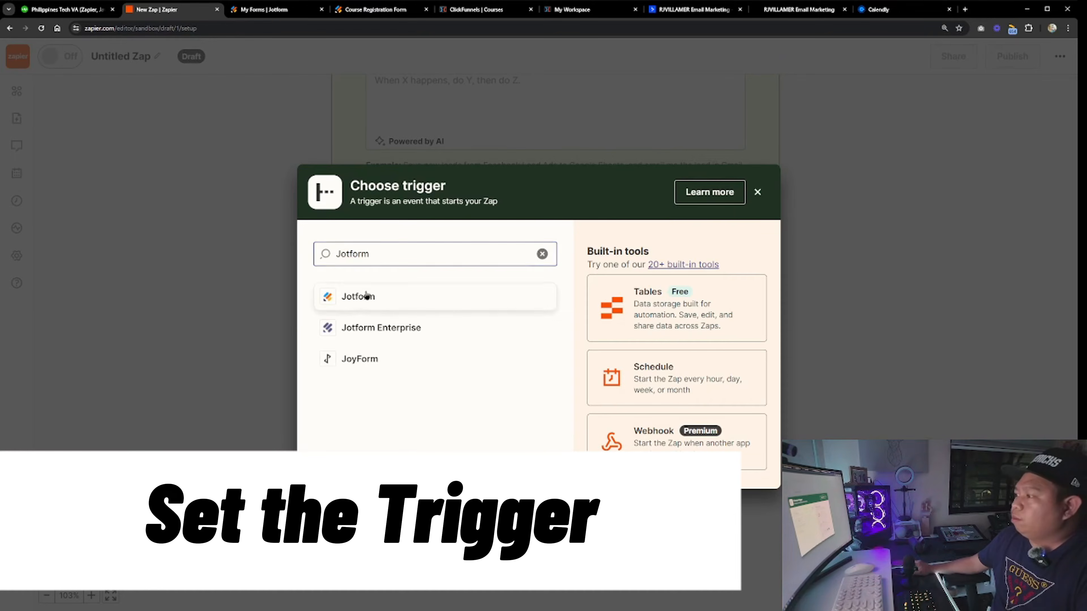
left_click(363, 295)
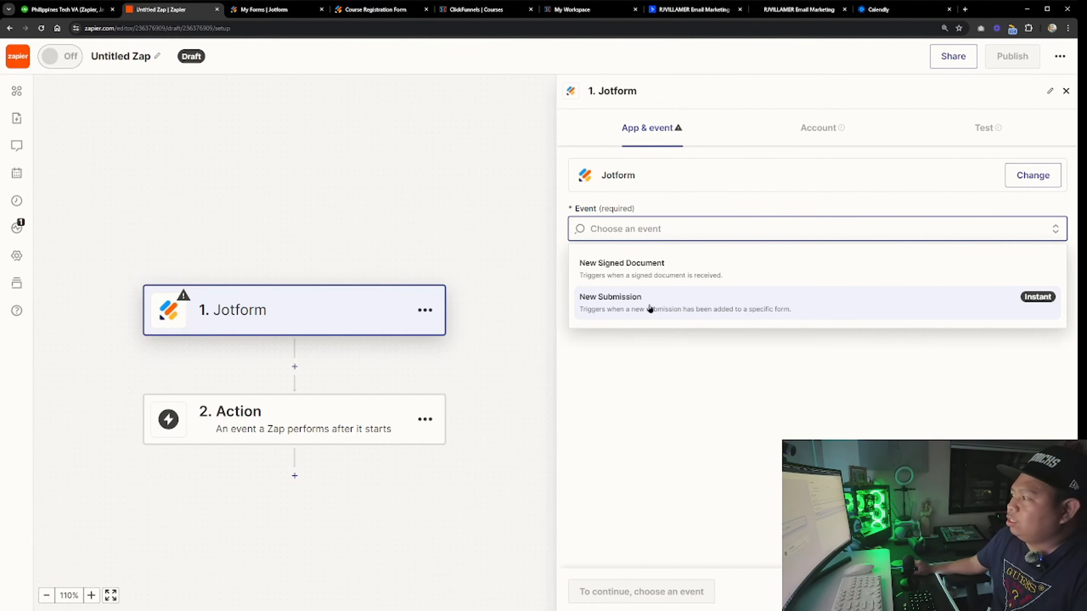
left_click(650, 308)
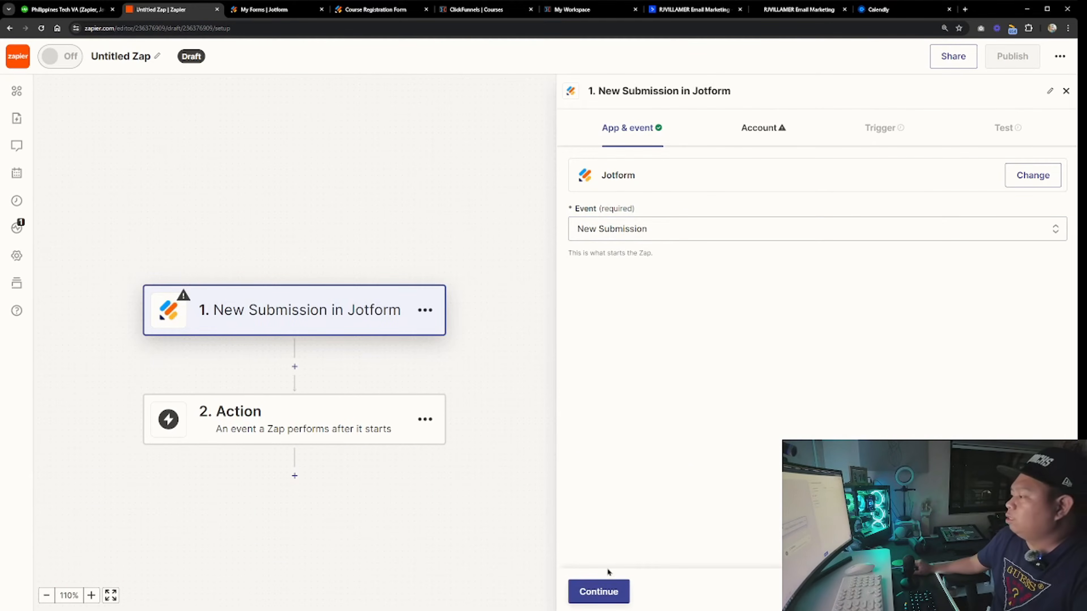
left_click(599, 590)
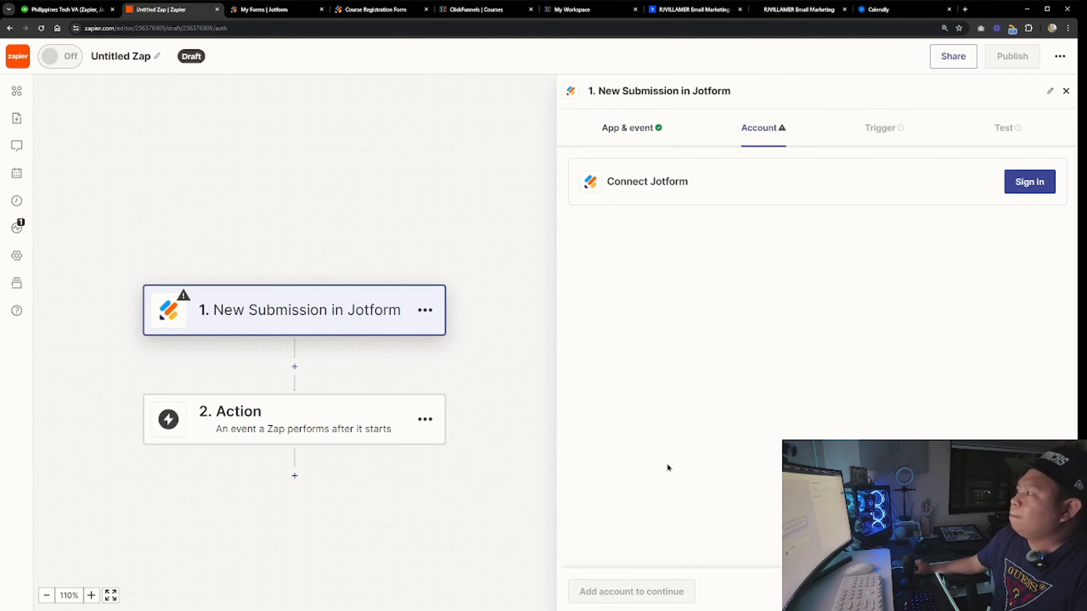
Connect the Jotform account and select Course Registration Form as the trigger form
left_click(1010, 188)
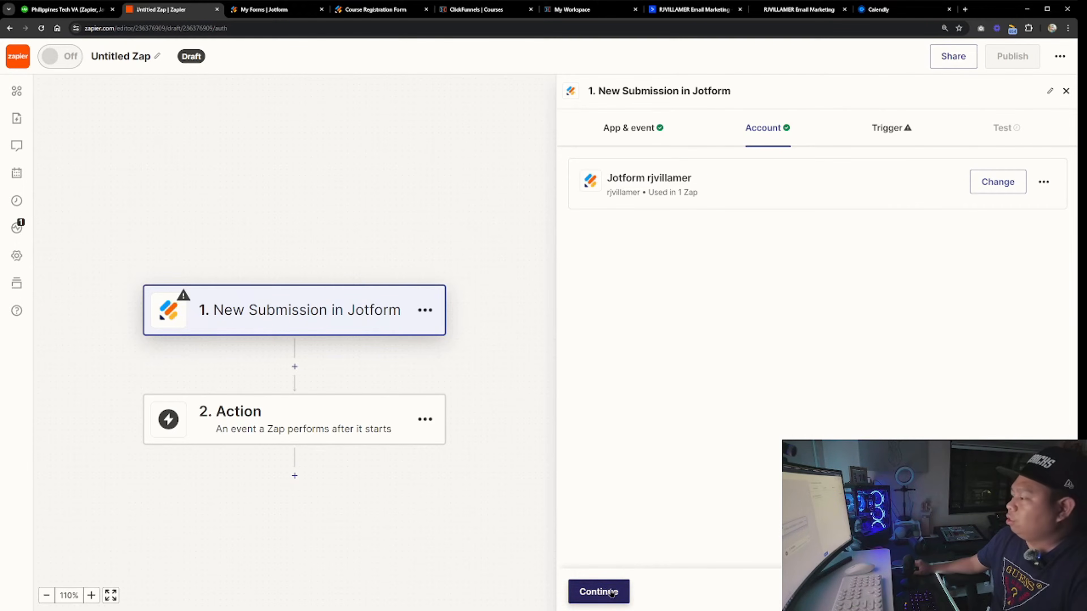
left_click(599, 592)
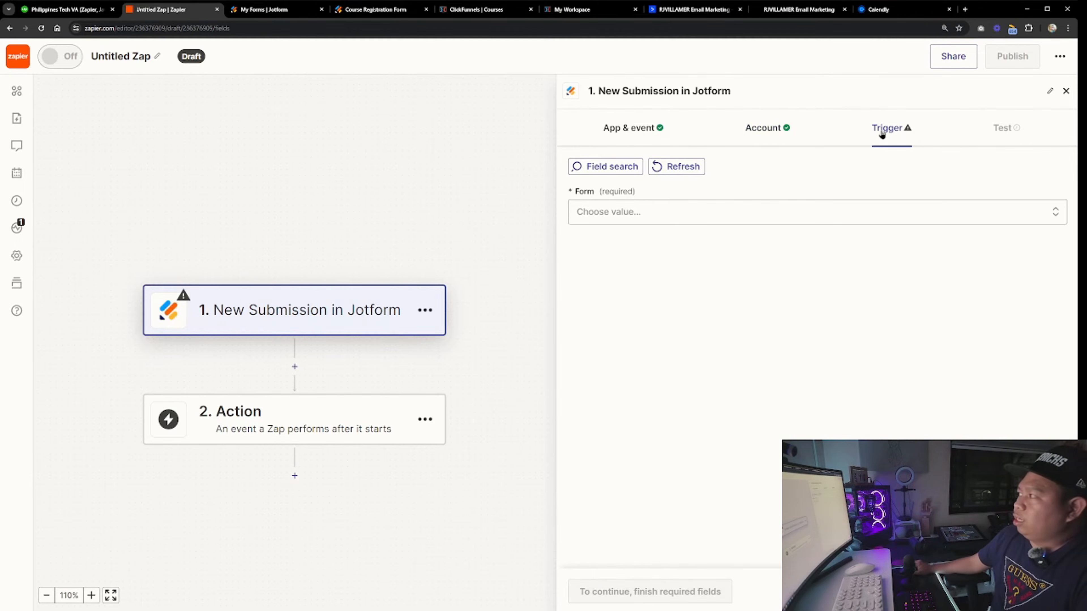
left_click(633, 218)
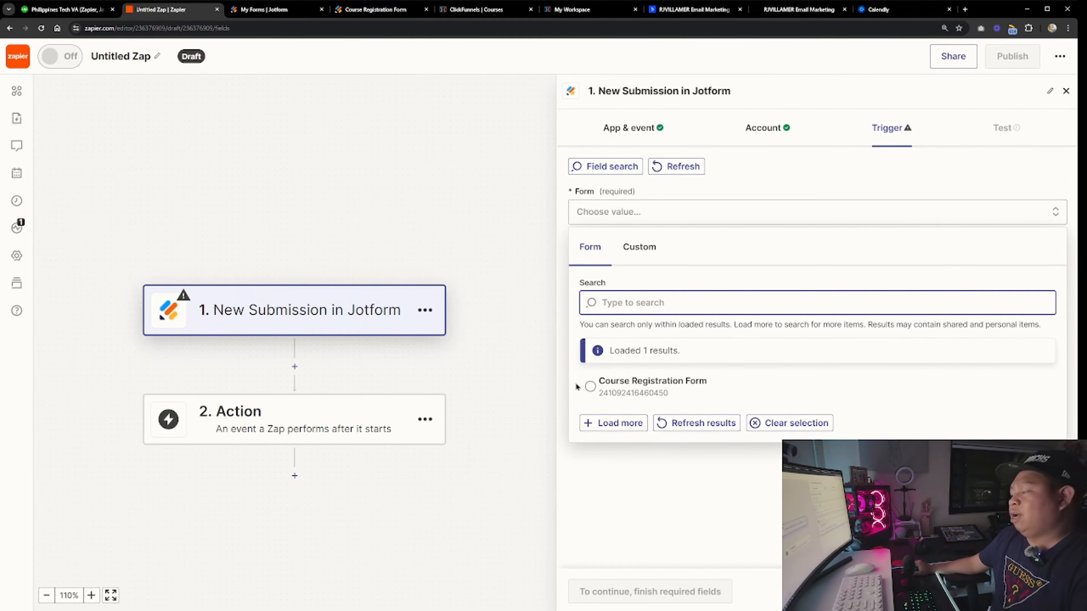
left_click(659, 388)
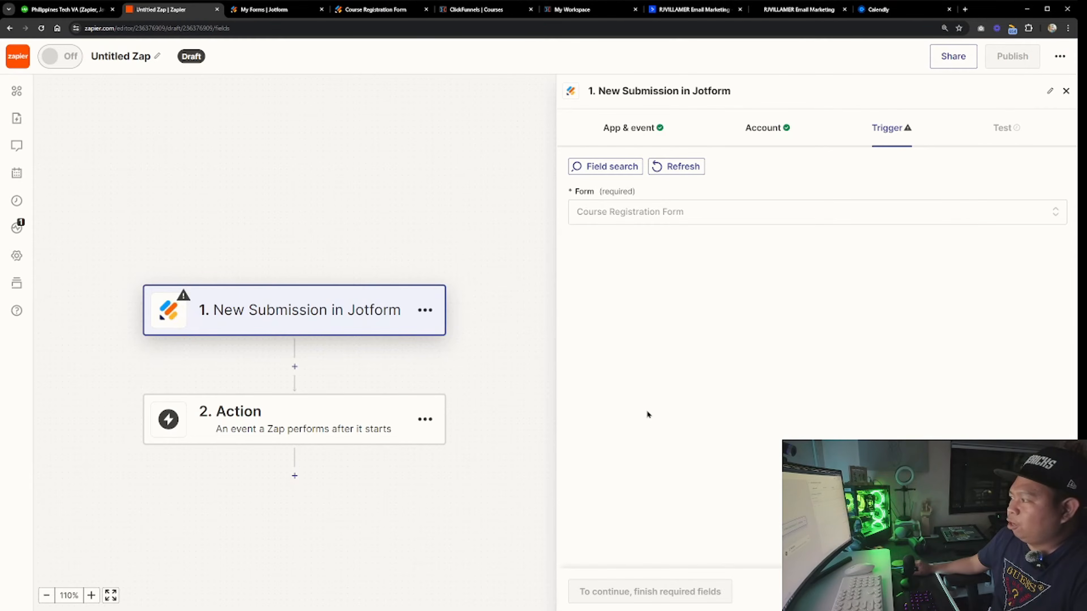
Review the filled-in registration form in its own tab
left_click(361, 13)
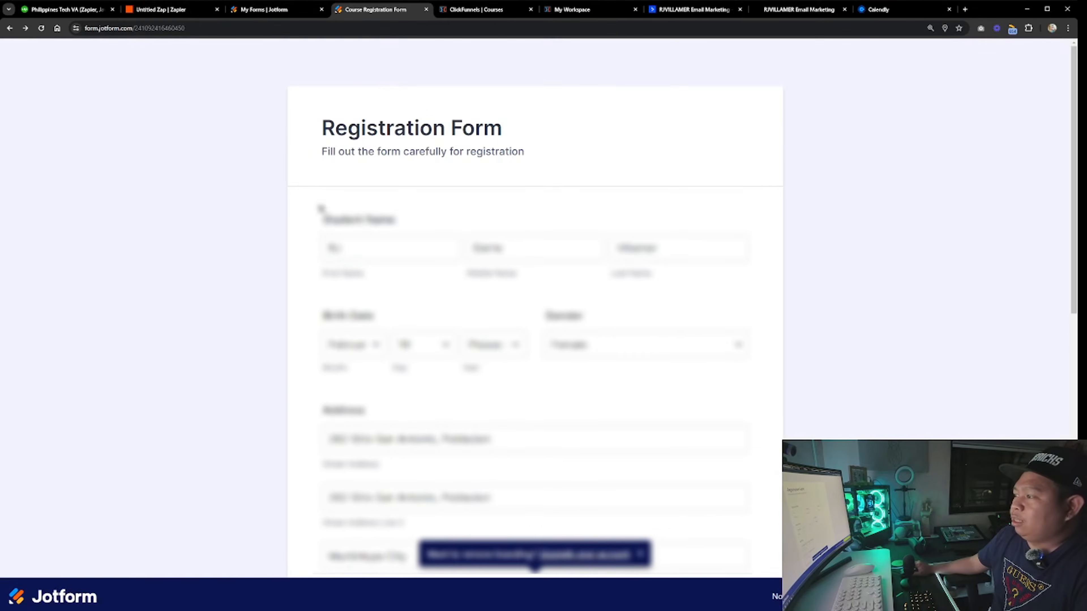
scroll(392, 259, "down", 1)
scroll(283, 166, "up", 1)
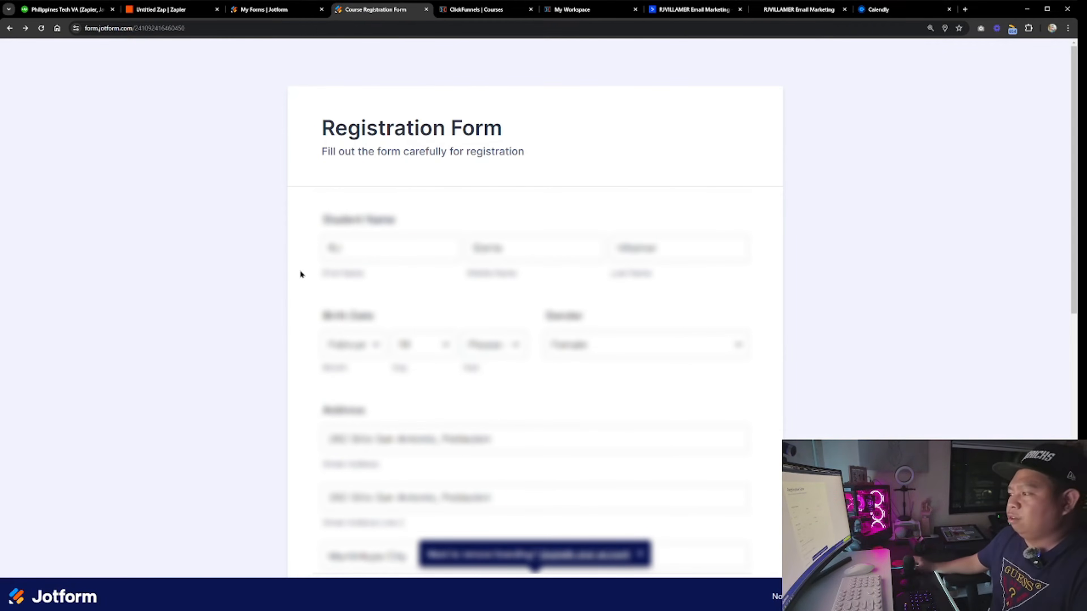
key("ctrl+shift+Tab")
key("ctrl+shift+Tab")
Continue to the test stage and run the trigger test to pull a sample submission
left_click(615, 593)
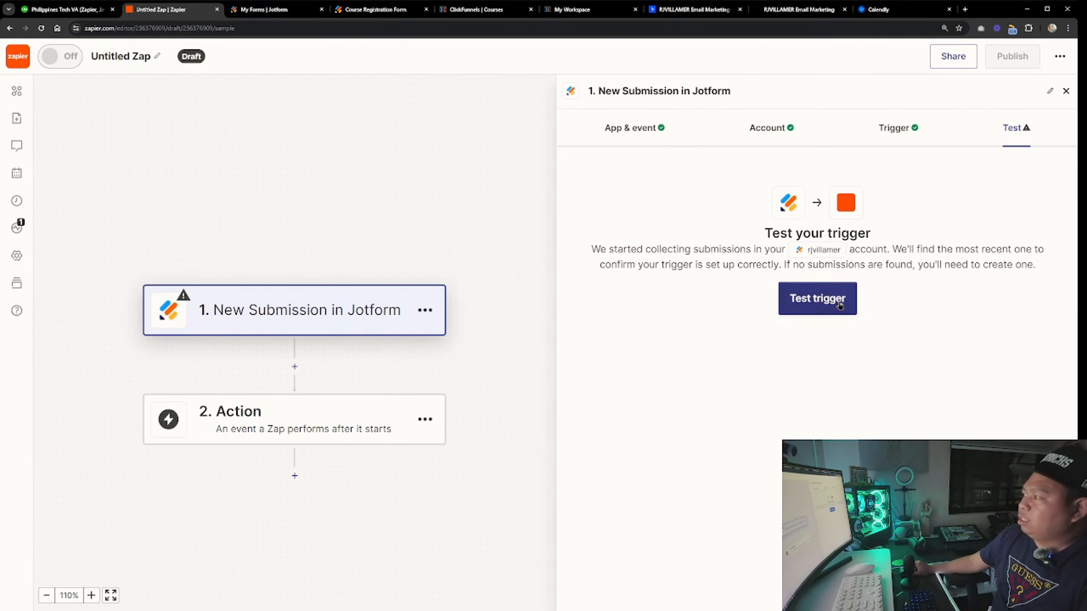
left_click(818, 300)
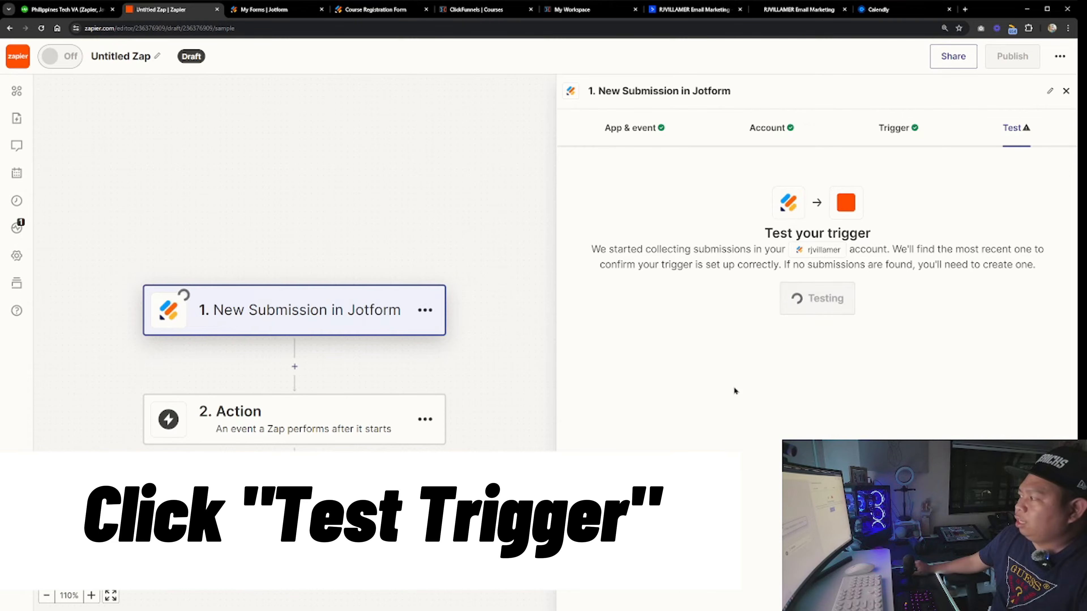
scroll(852, 308, "down", 3)
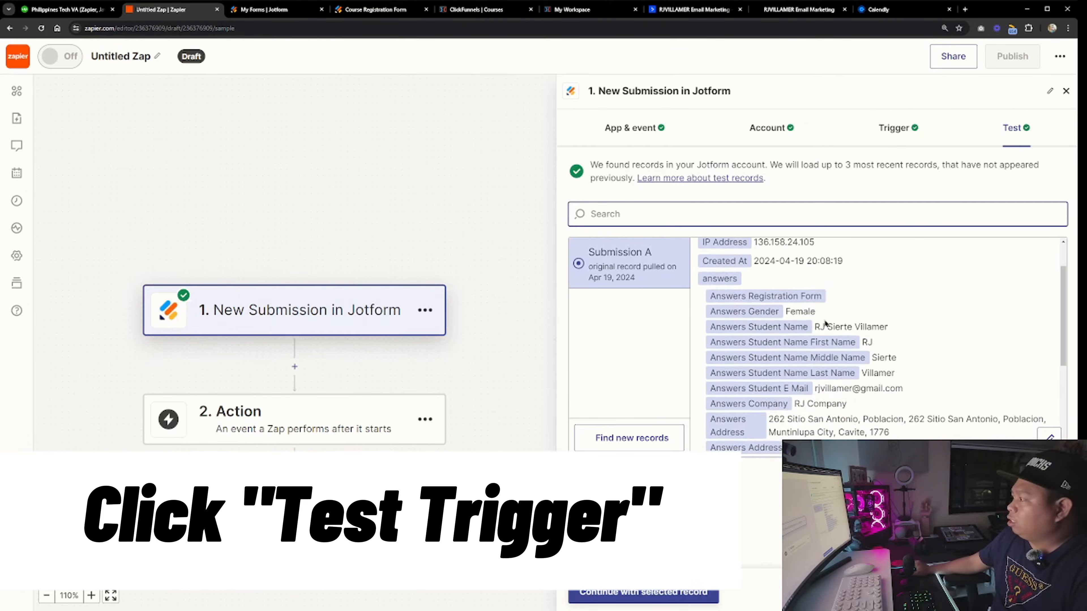
scroll(780, 355, "up", 1)
Compare the registration form's entries with the fields of the pulled test record
left_click(372, 9)
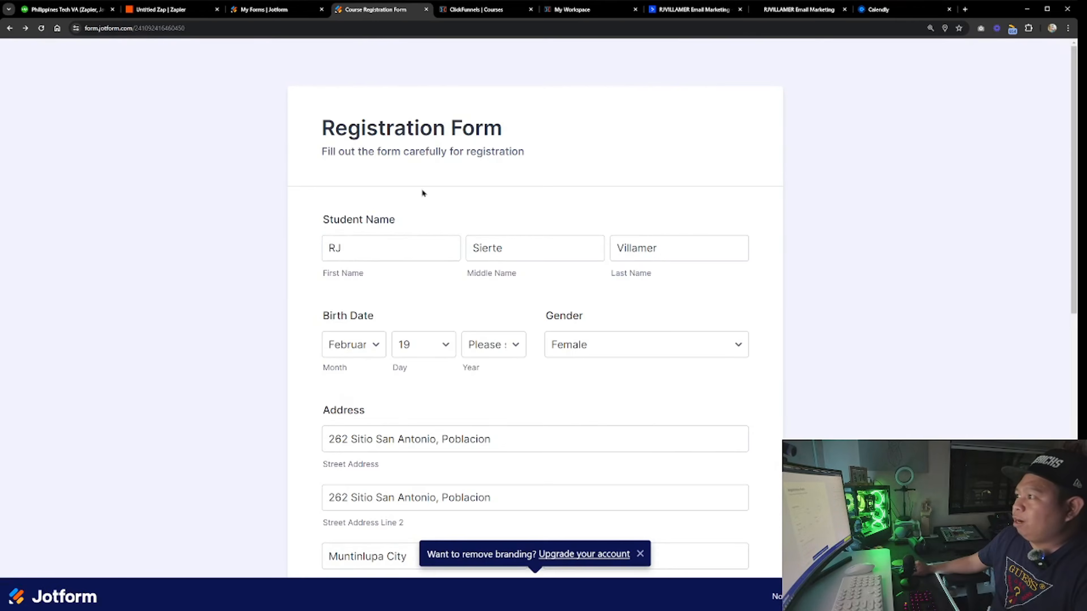
scroll(385, 265, "down", 1)
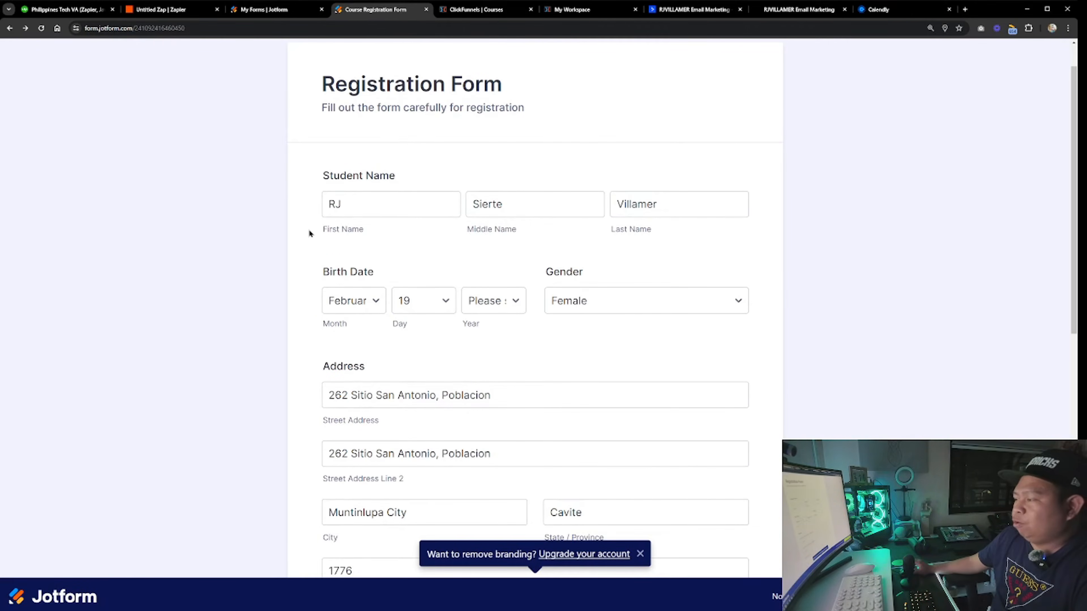
scroll(295, 247, "up", 1)
left_click(171, 9)
scroll(760, 333, "up", 1)
scroll(760, 333, "up", 1)
scroll(766, 385, "down", 4)
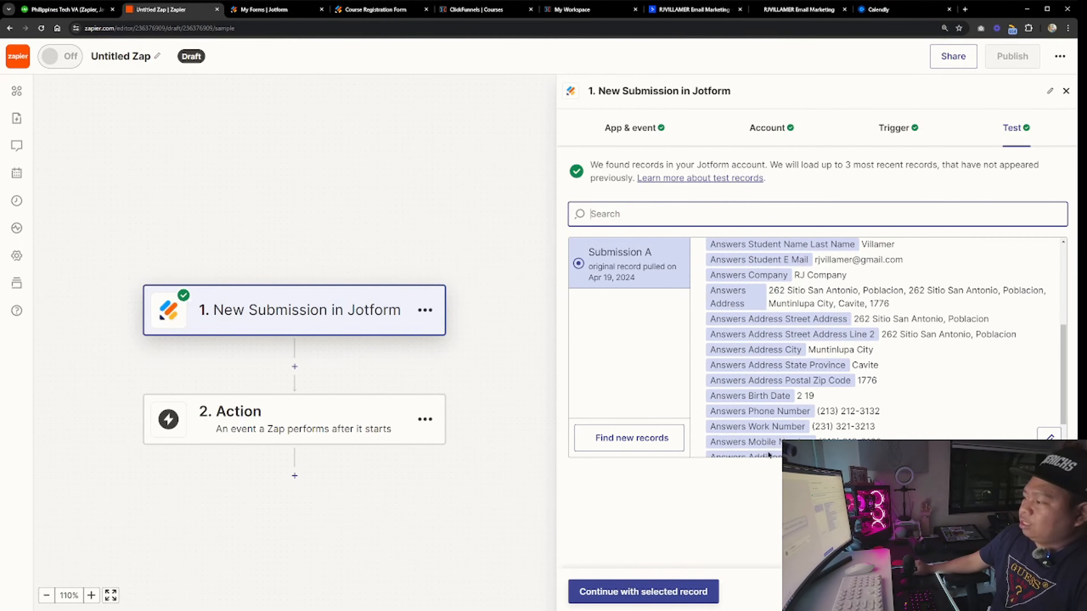
scroll(768, 428, "down", 2)
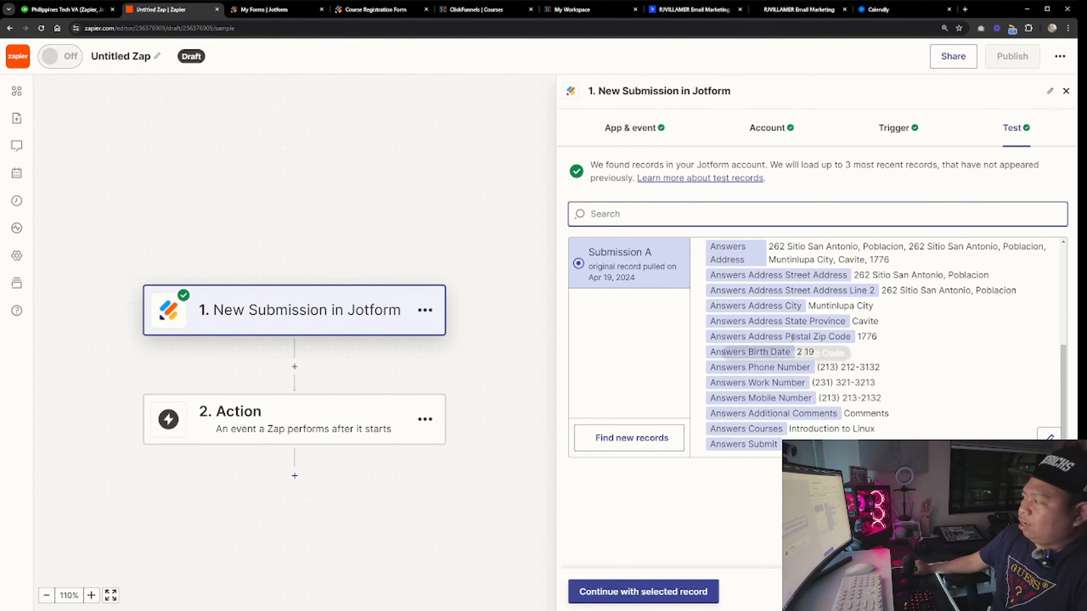
left_click(376, 10)
scroll(545, 457, "down", 6)
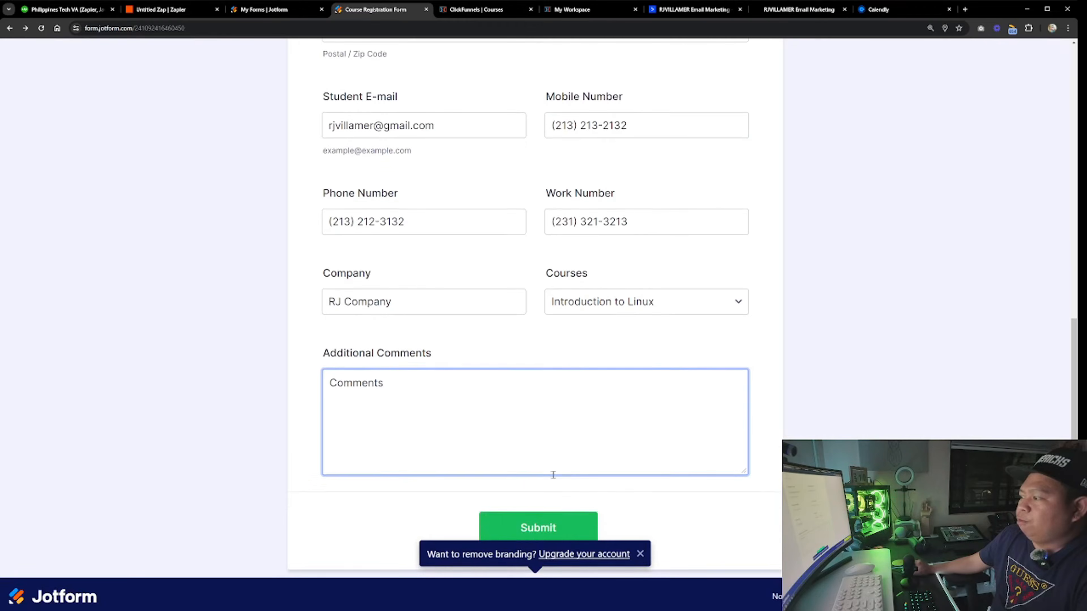
scroll(545, 457, "down", 1)
scroll(430, 426, "up", 3)
left_click(193, 13)
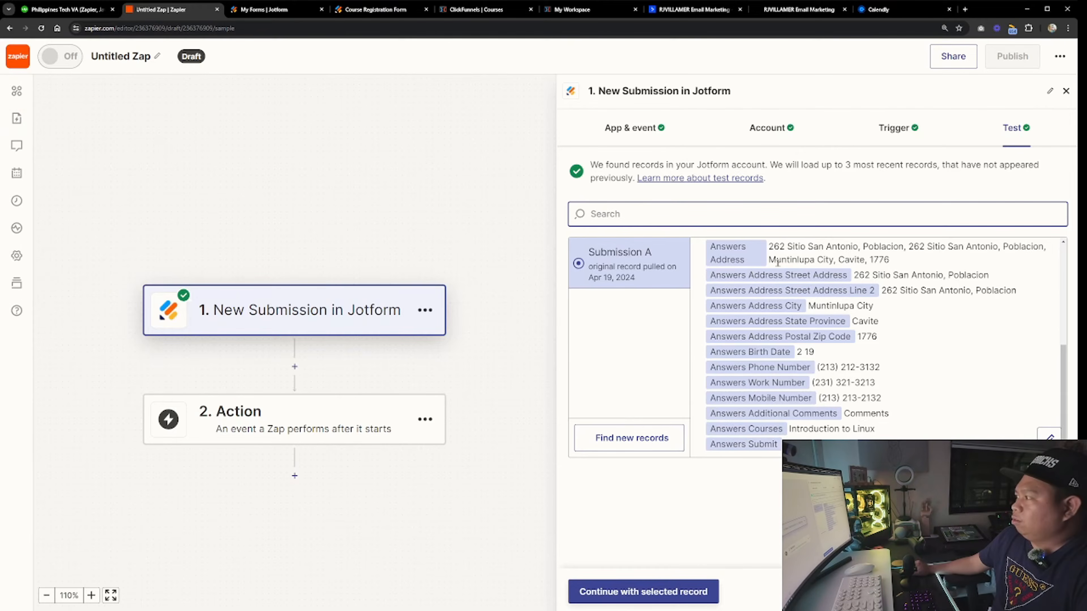
Continue with the selected test record to set up the action step
left_click(662, 597)
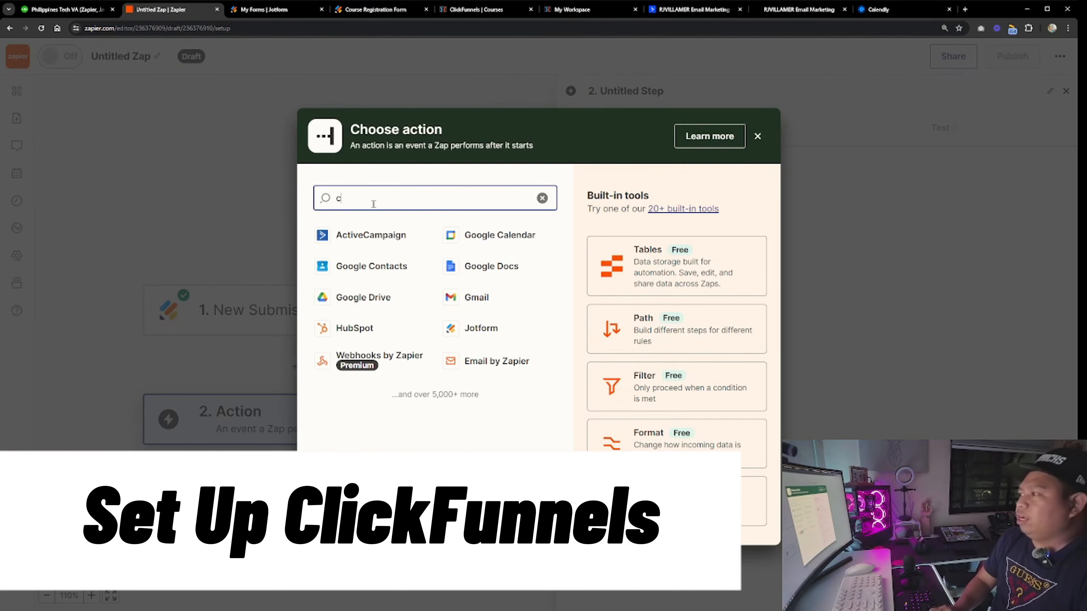
Add ClickFunnels as the action app with the Update or Create Contact (By Email Address) event and connect the My Workspace account
left_click(417, 389)
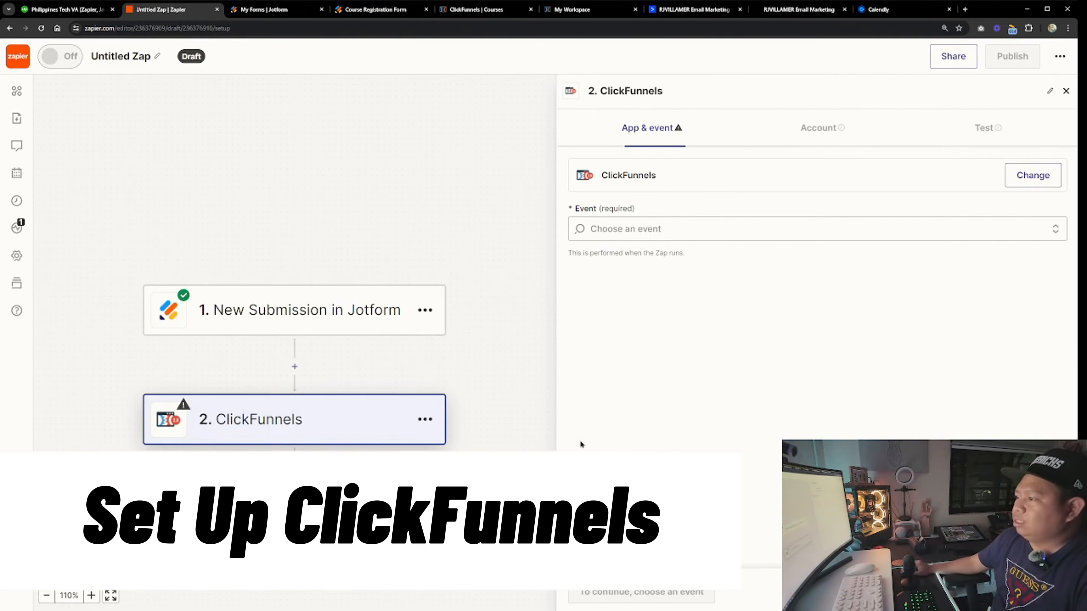
left_click(702, 227)
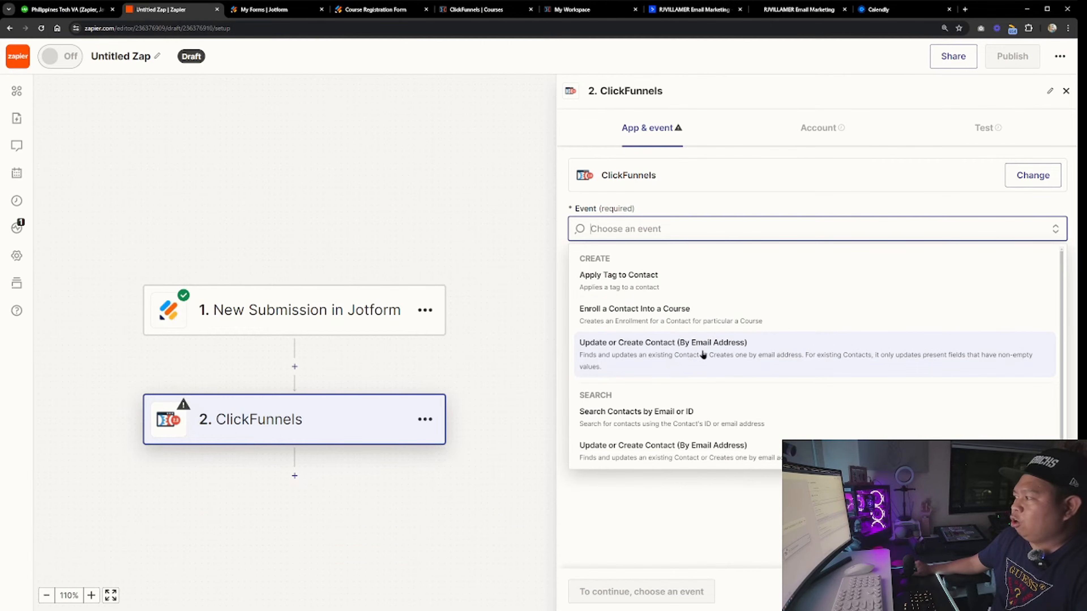
left_click(702, 355)
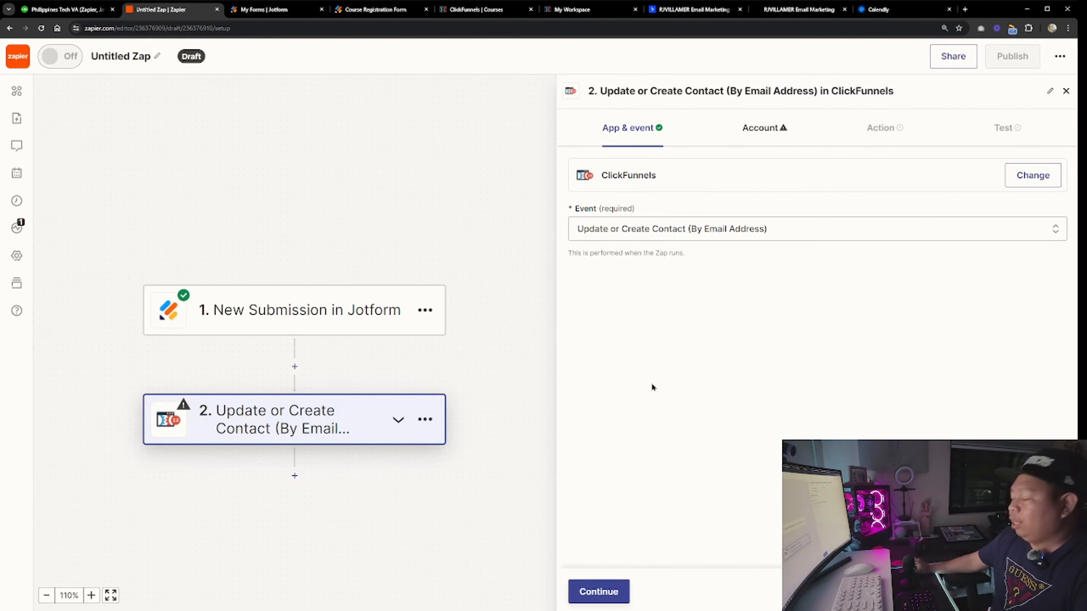
left_click(601, 591)
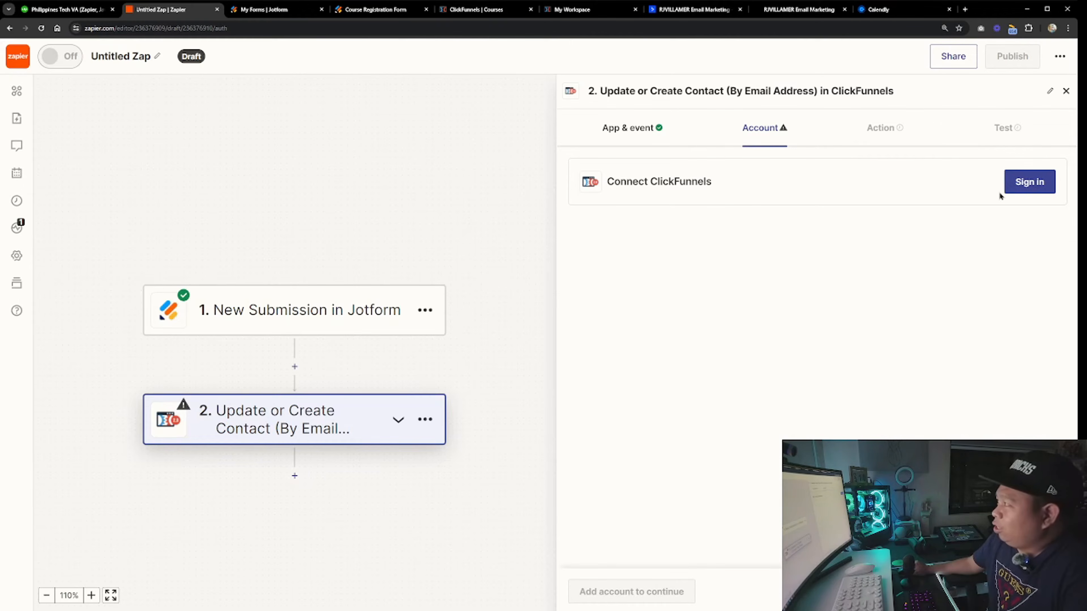
left_click(1027, 184)
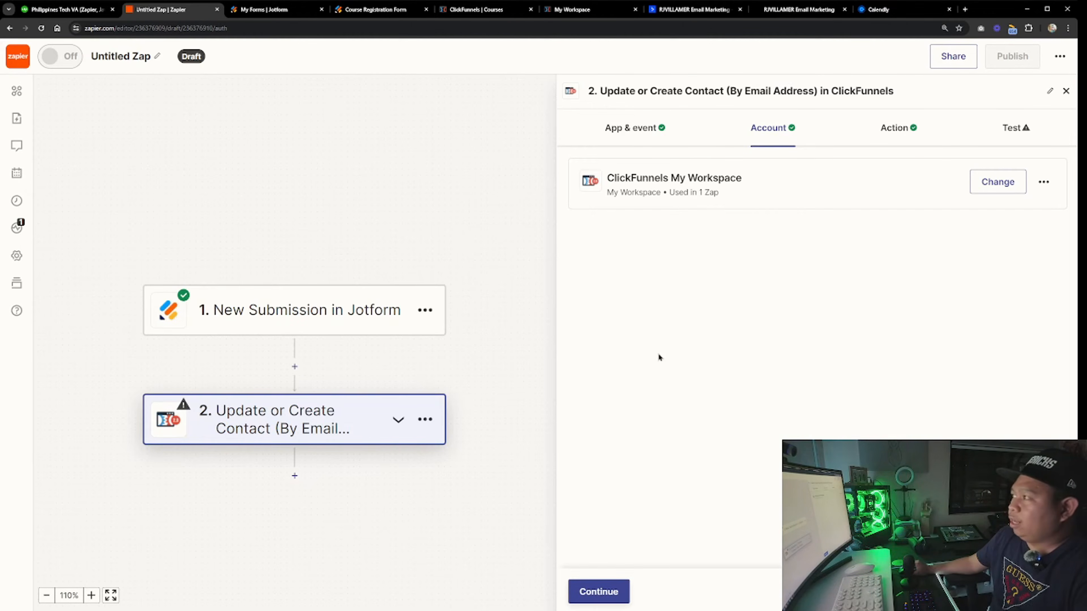
left_click(599, 592)
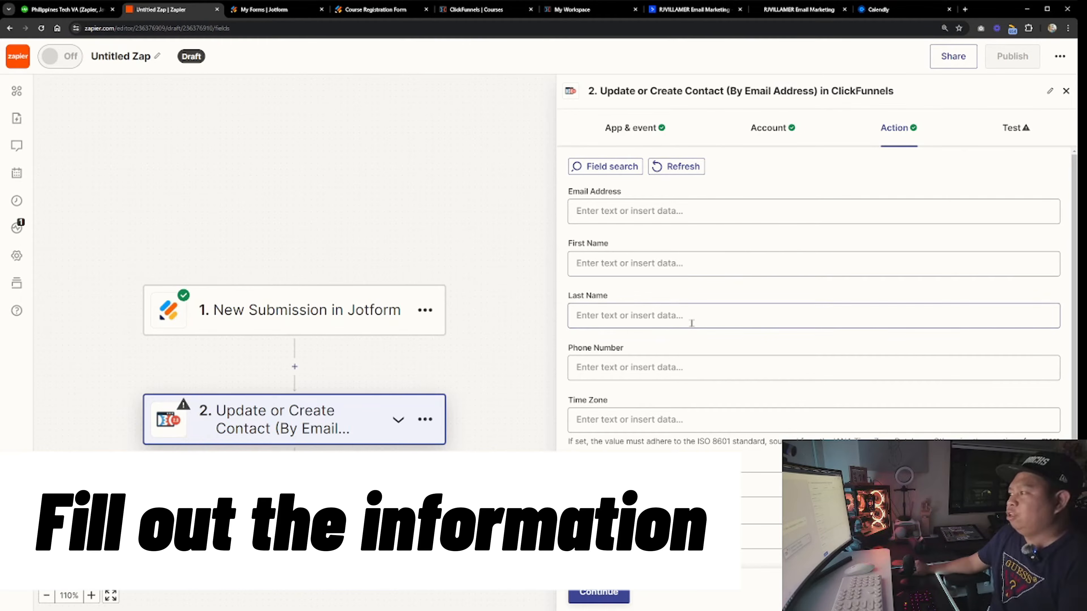
Map the Email Address field to the form's Answers Student E Mail value
left_click(657, 211)
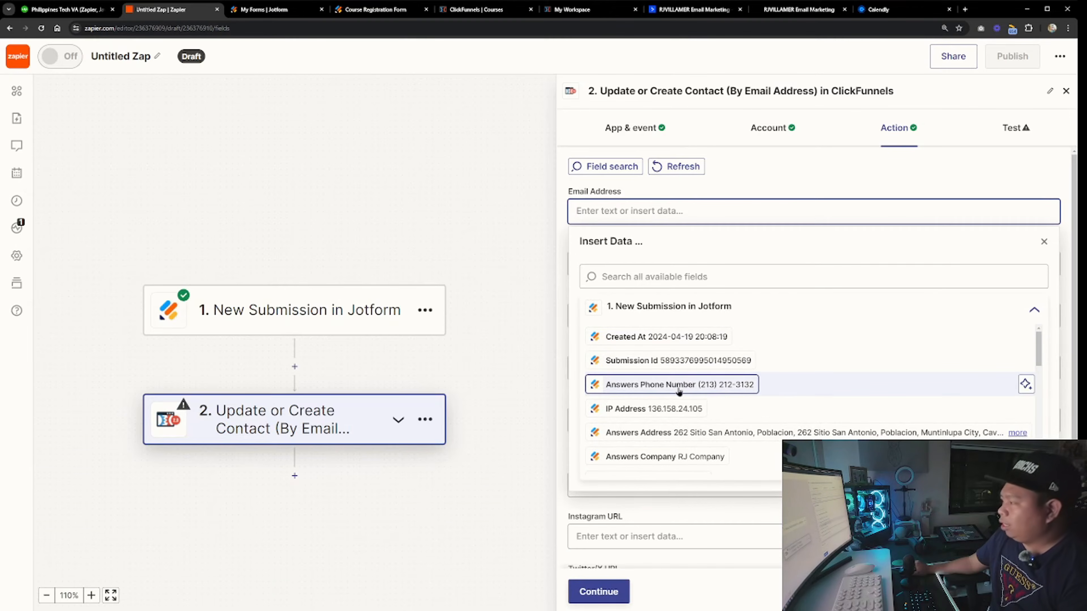
scroll(691, 402, "down", 3)
scroll(692, 402, "down", 5)
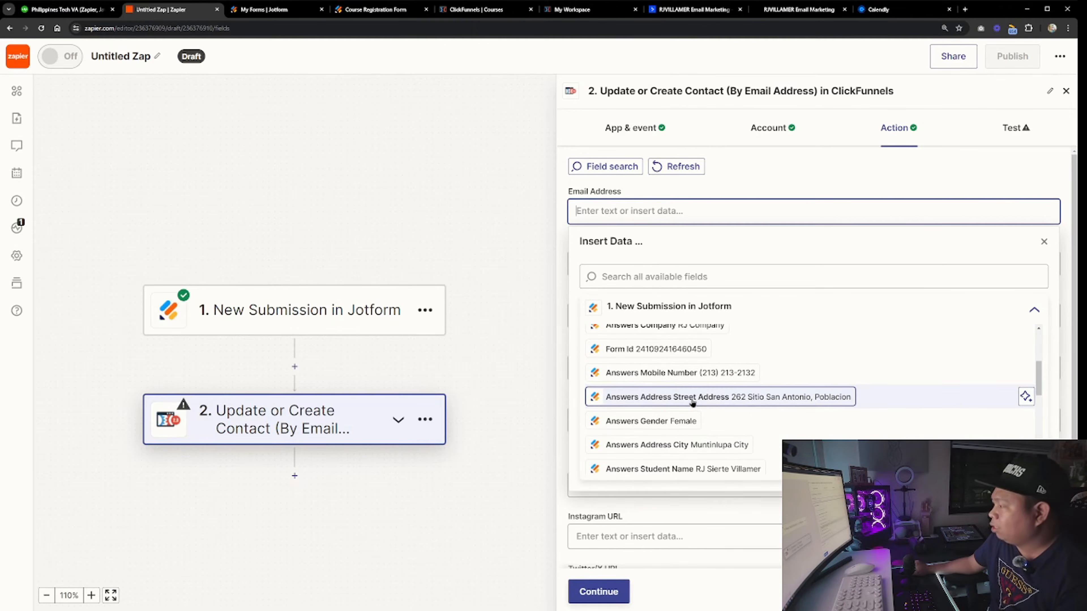
scroll(692, 403, "down", 2)
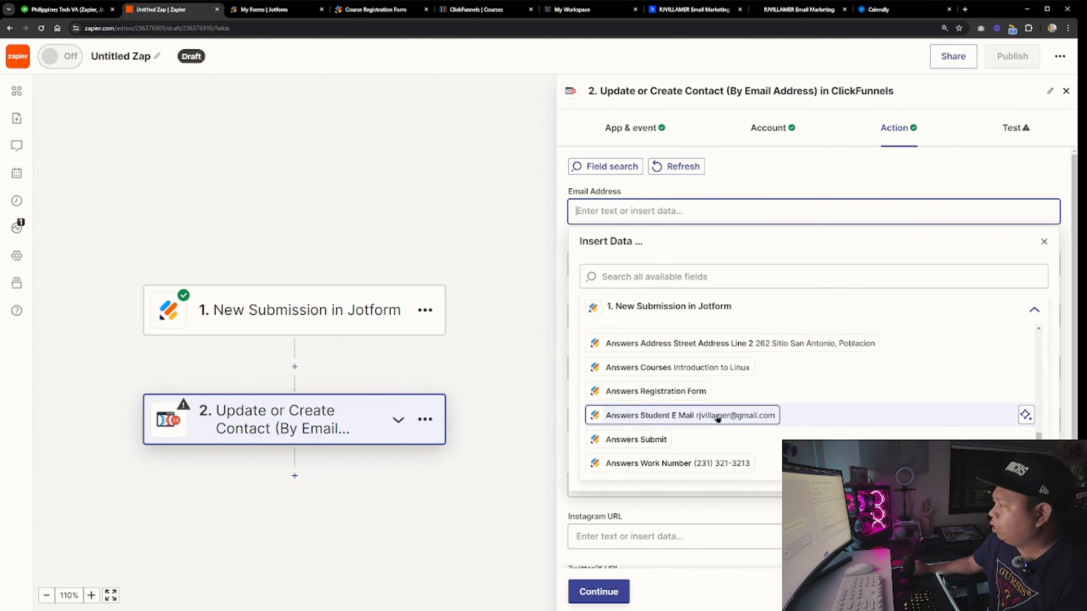
left_click(692, 412)
Map First Name and Last Name to the form's Student Name First Name and Last Name answers
left_click(658, 262)
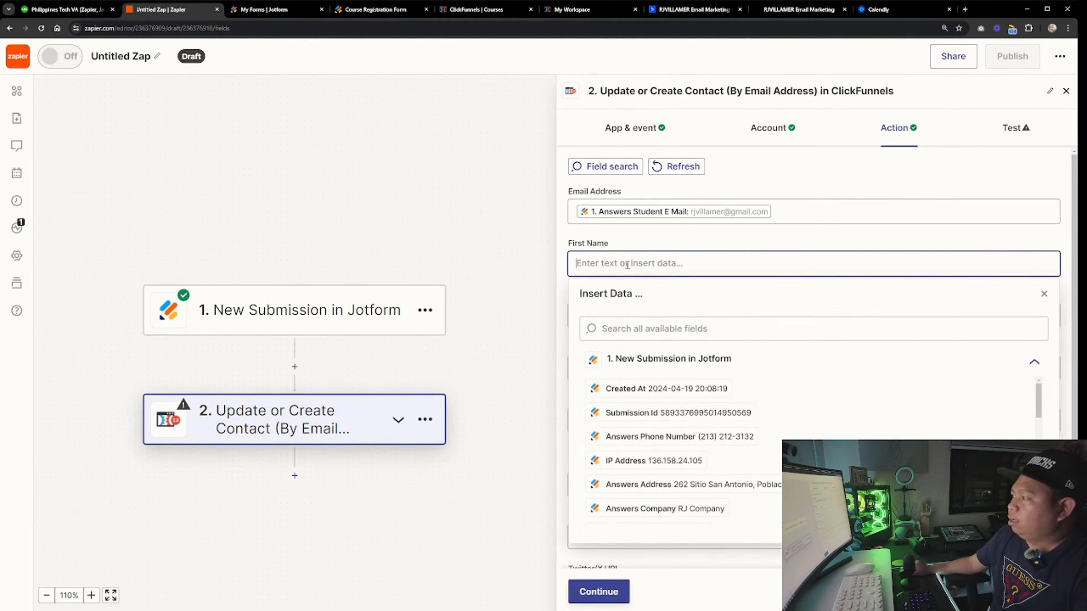
scroll(667, 428, "down", 5)
scroll(676, 474, "up", 4)
left_click(672, 447)
left_click(670, 232)
left_click(664, 316)
scroll(667, 471, "down", 8)
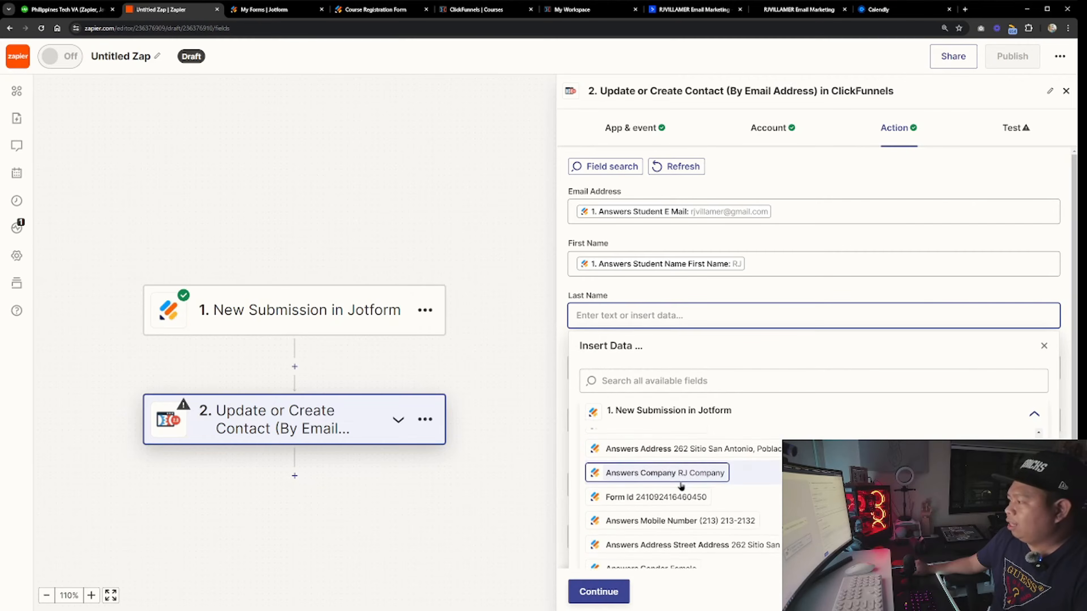
scroll(690, 406, "up", 3)
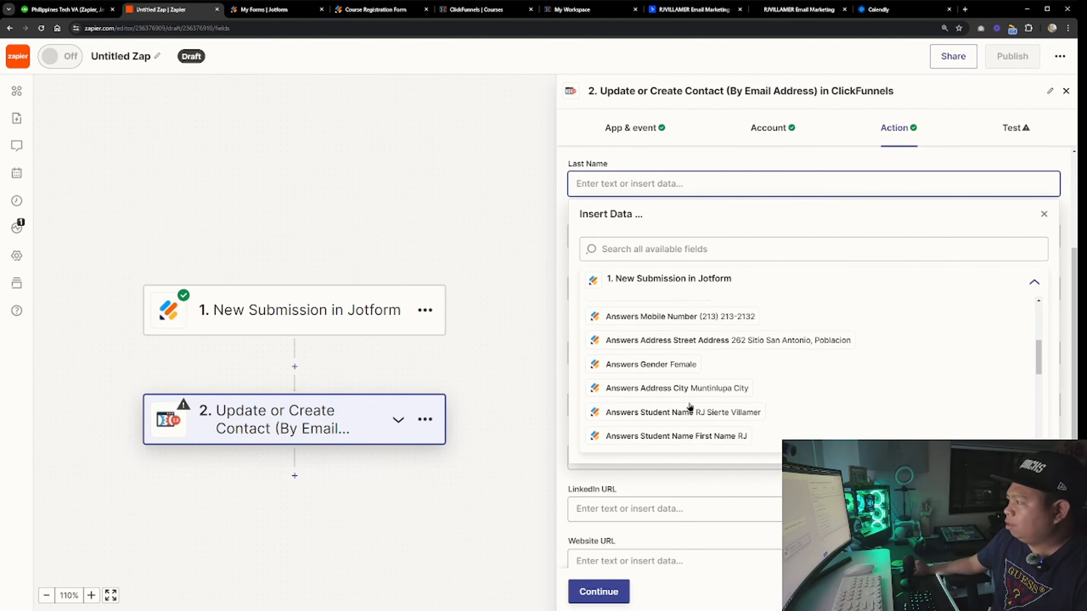
scroll(684, 392, "down", 2)
left_click(696, 395)
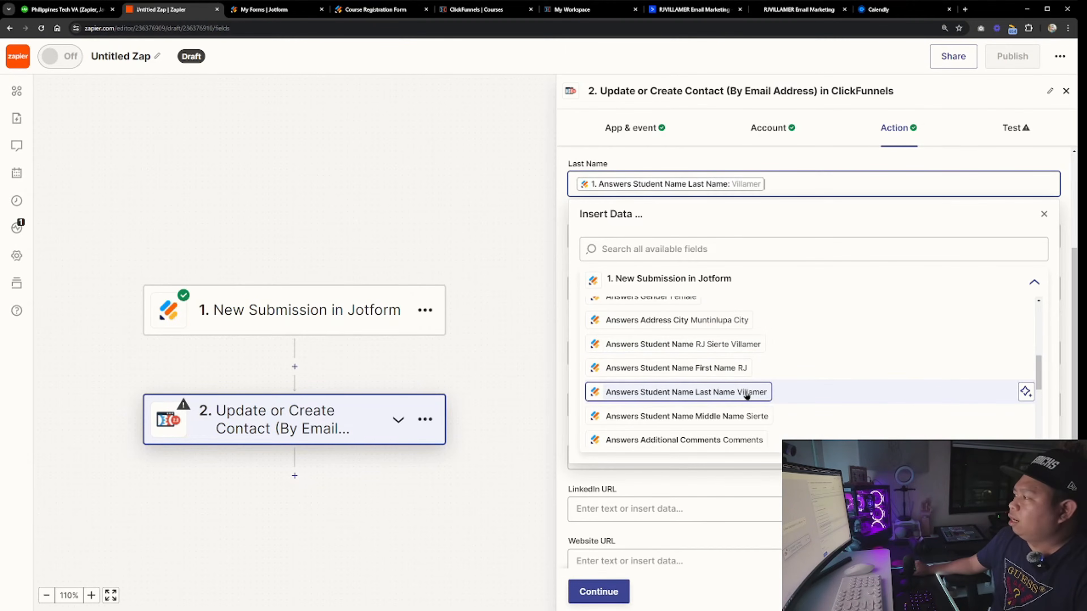
left_click(575, 165)
Map Phone Number to the form's Answers Phone Number value and continue to the test stage
scroll(641, 371, "down", 4)
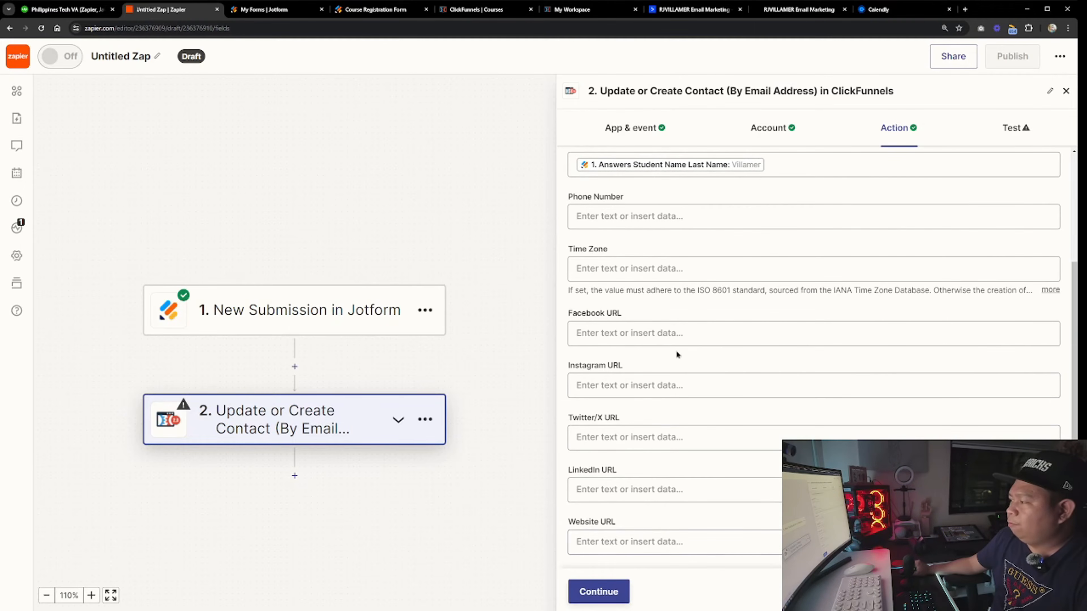
scroll(633, 300, "up", 3)
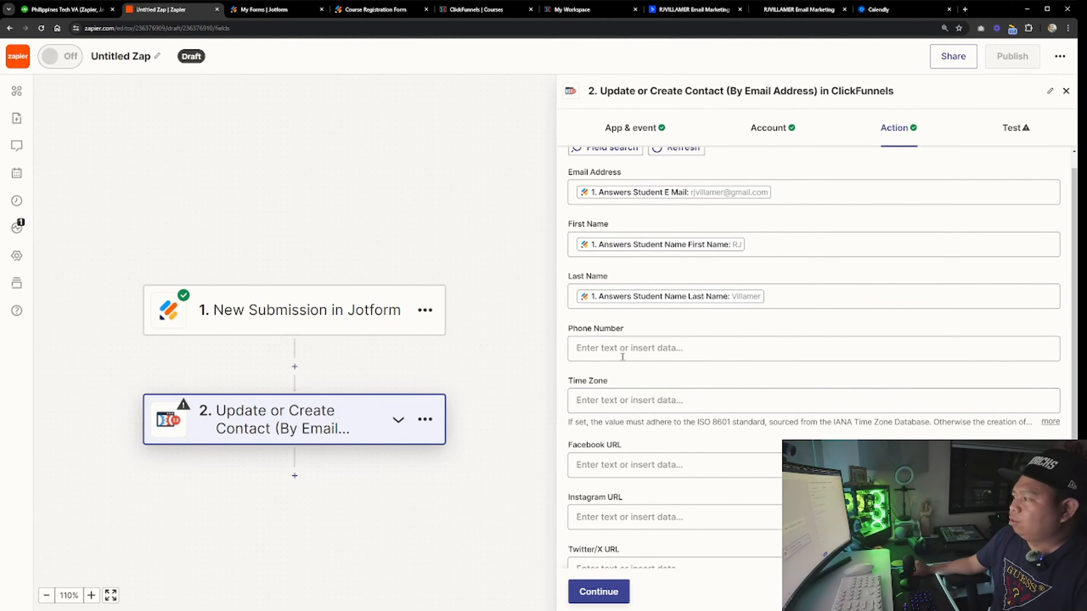
left_click(621, 348)
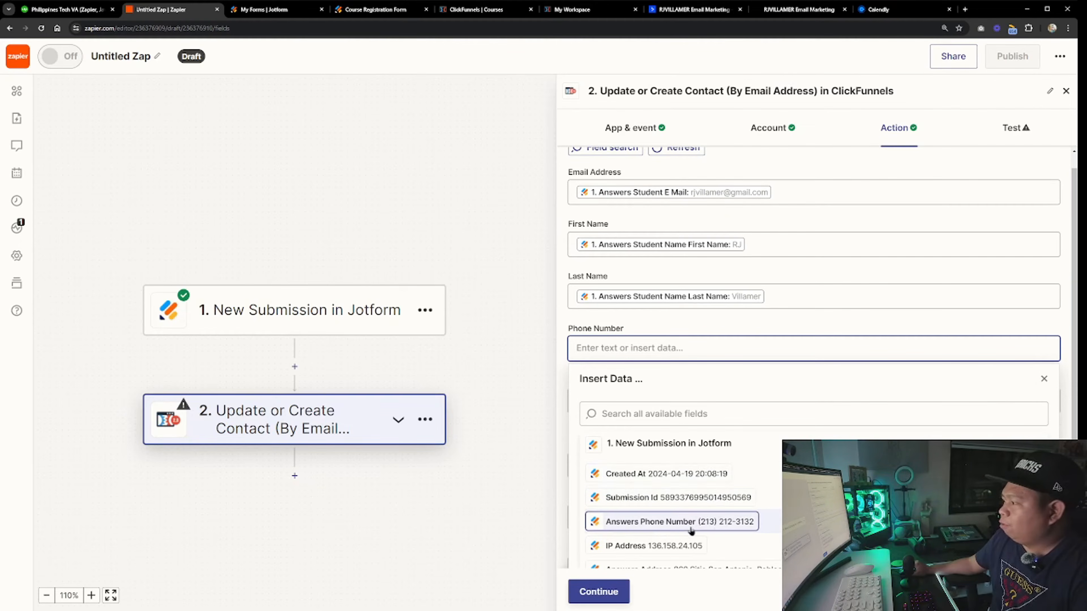
left_click(717, 521)
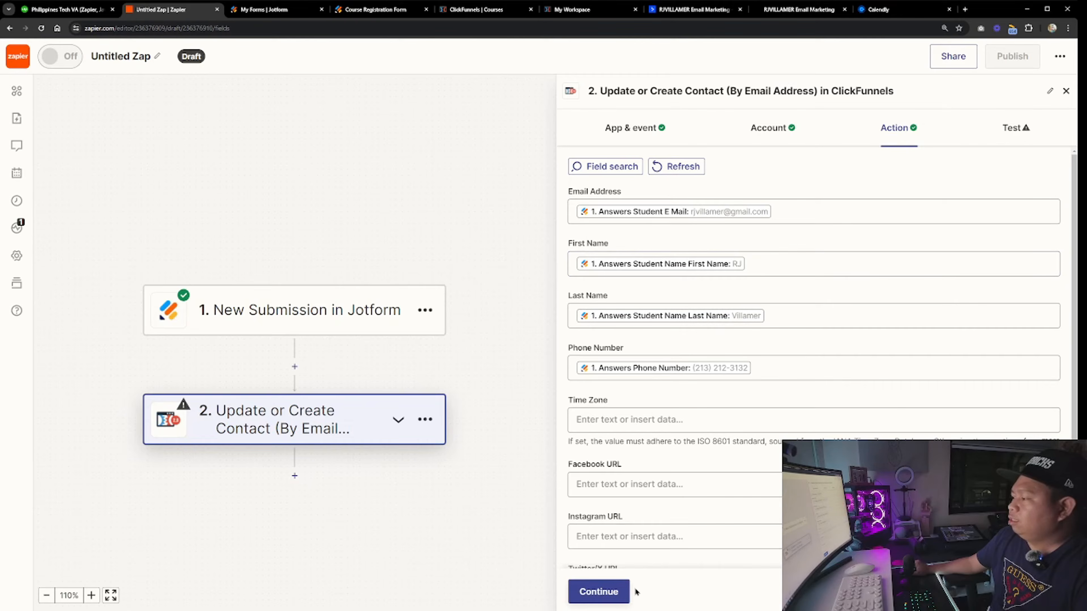
left_click(615, 594)
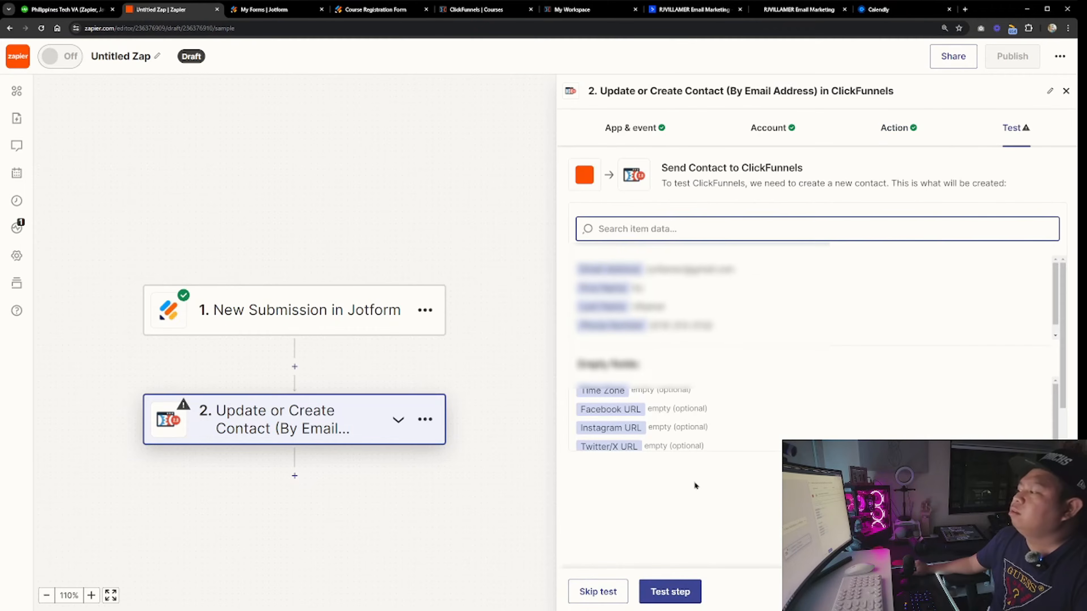
Test the contact step to send the sample contact to ClickFunnels and review the returned data
left_click(680, 595)
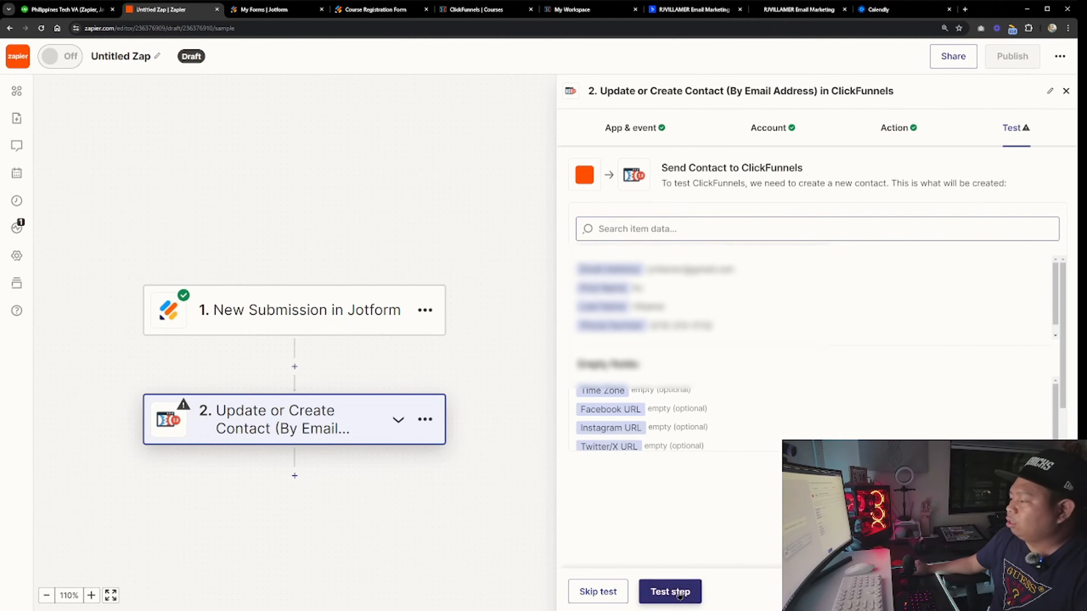
scroll(670, 423, "down", 5)
scroll(660, 405, "up", 1)
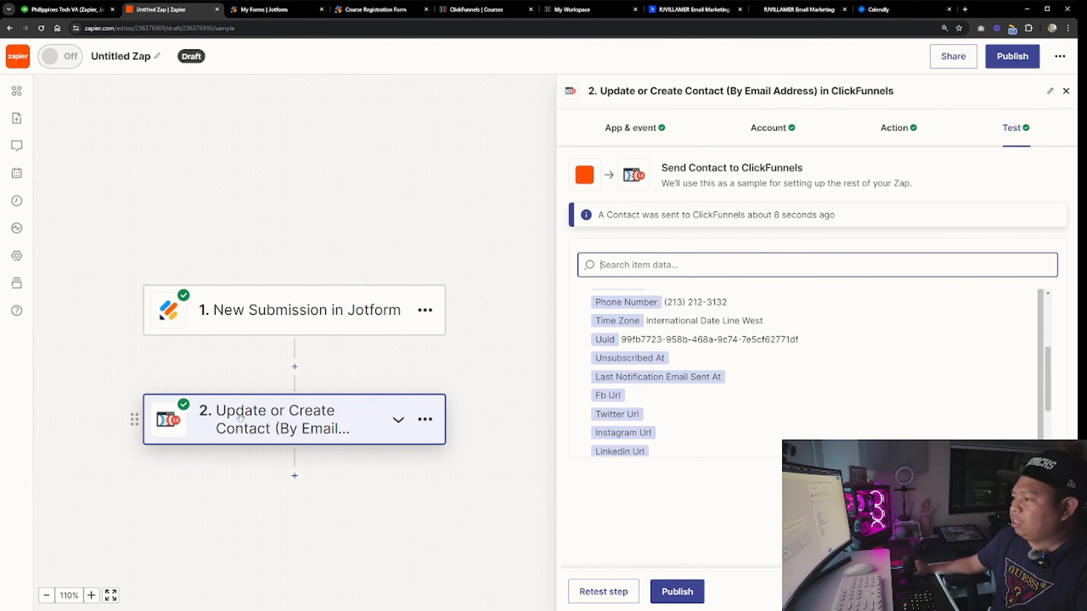
scroll(681, 370, "up", 3)
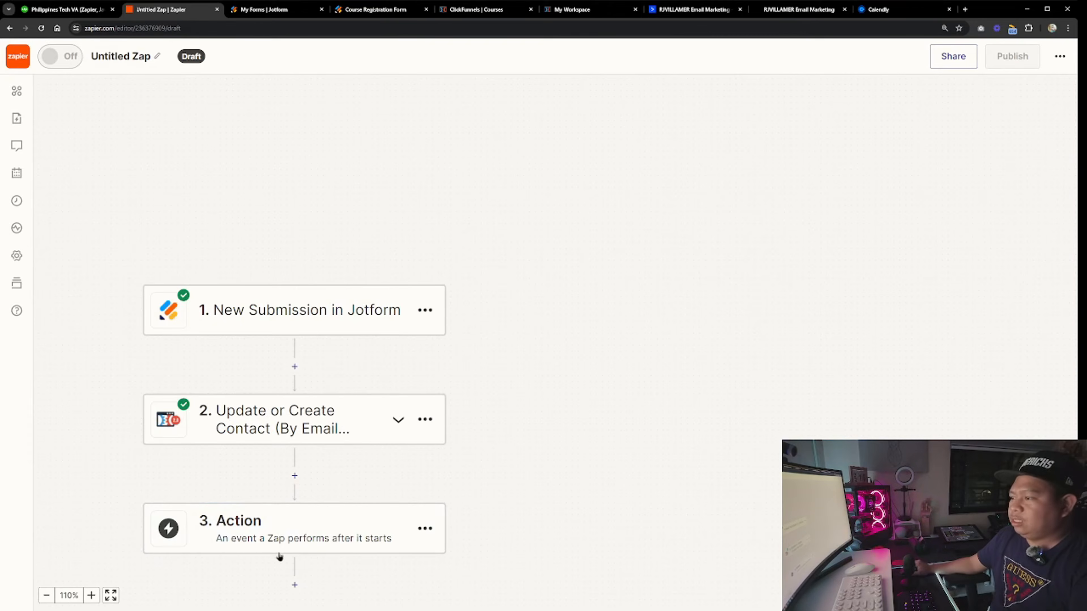
Add a third step using ClickFunnels' Enroll a Contact Into a Course event with the same connected account
left_click(329, 536)
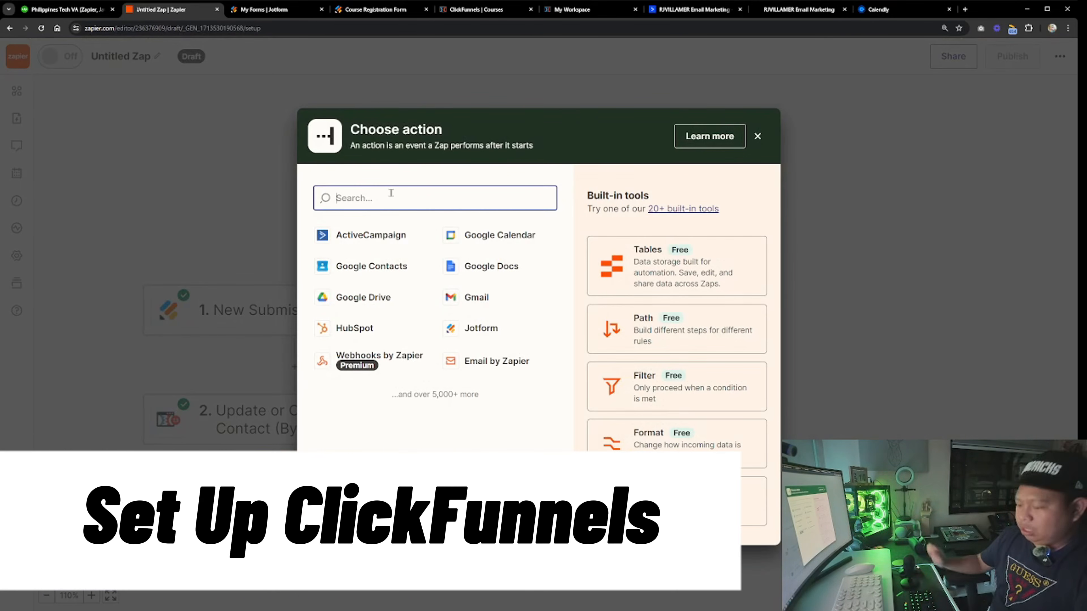
type("click")
left_click(368, 330)
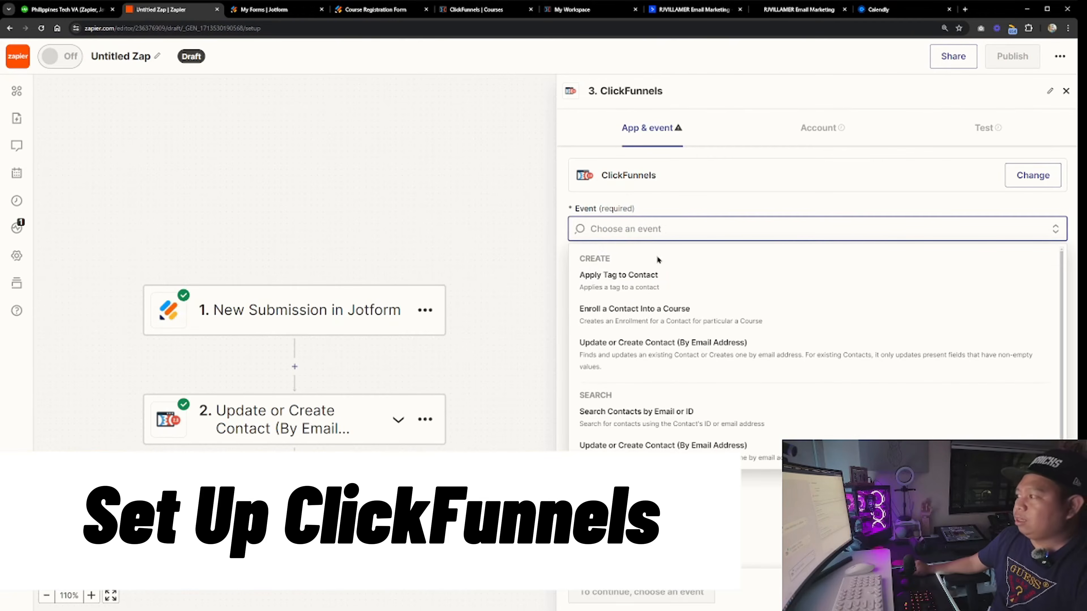
left_click(658, 318)
left_click(598, 592)
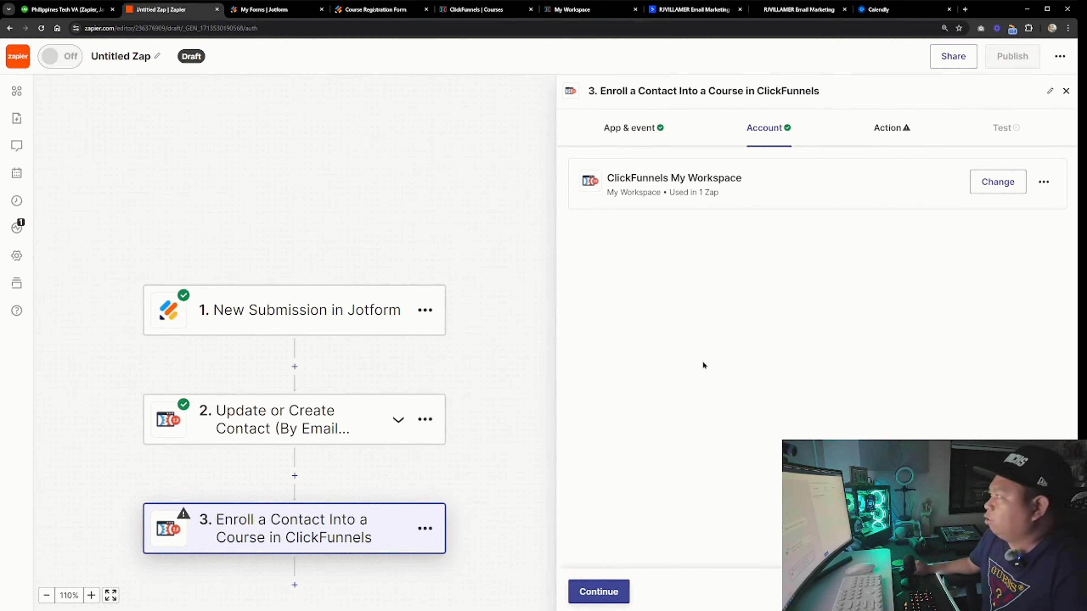
left_click(612, 593)
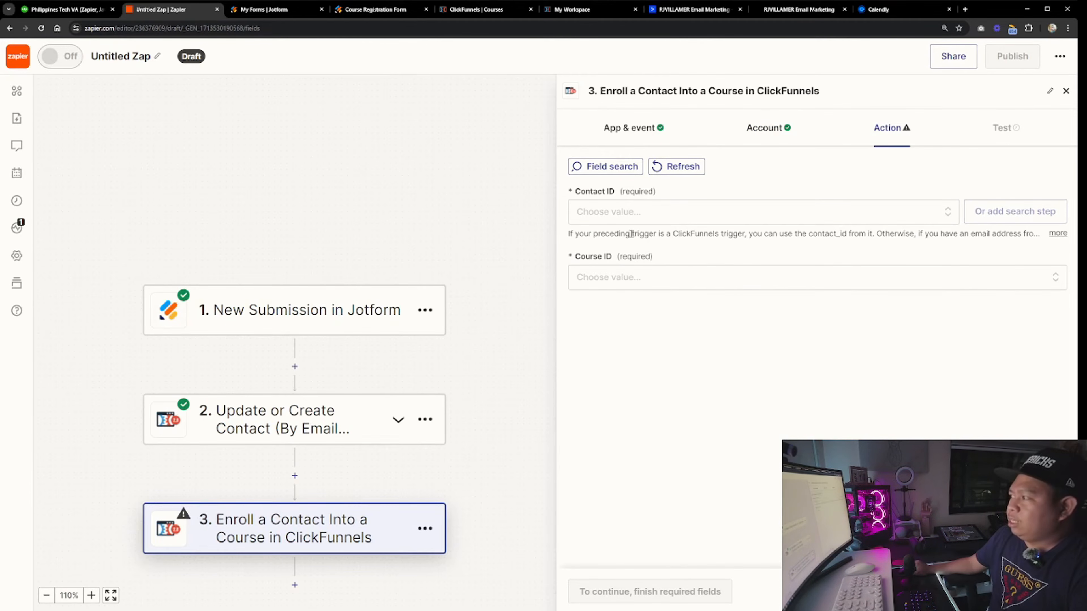
Set Contact ID to the ID from step 2 as a custom value and choose SampleCourse as the Course ID
left_click(603, 212)
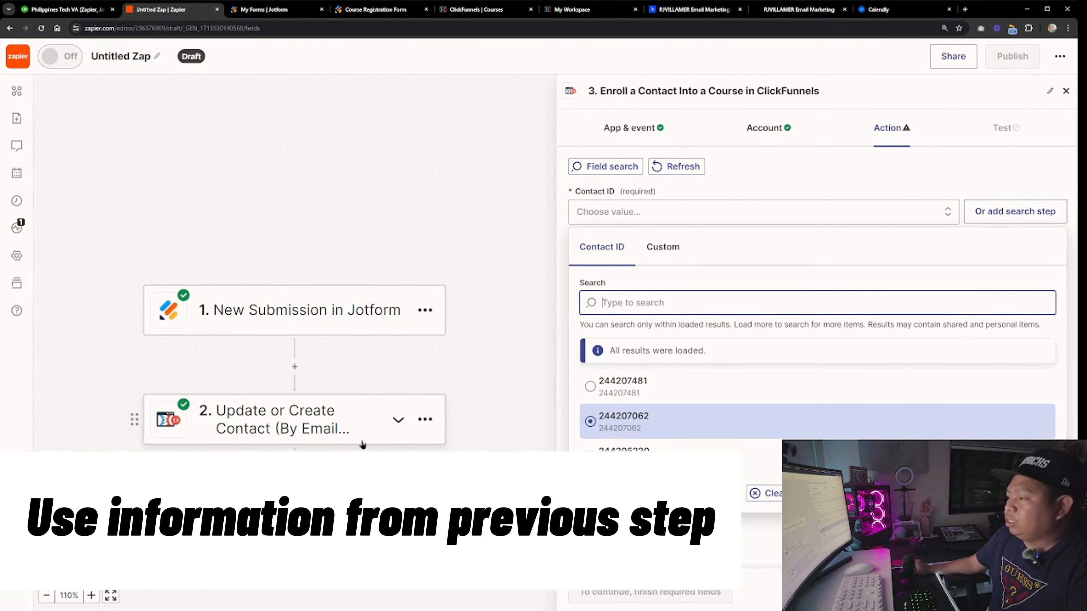
left_click(662, 248)
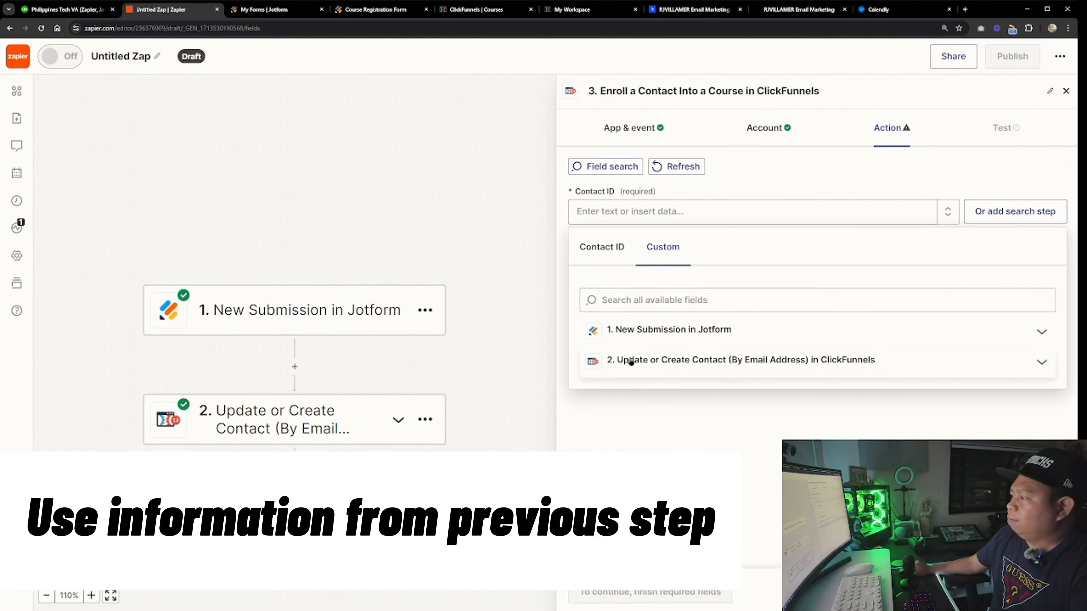
left_click(628, 362)
scroll(697, 411, "down", 2)
scroll(667, 433, "up", 2)
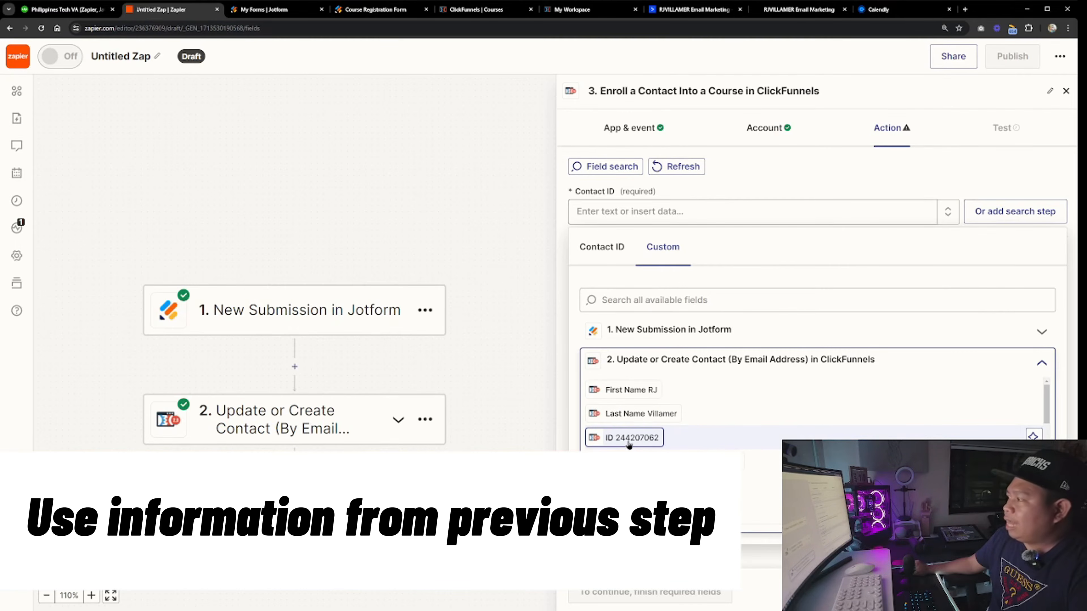
left_click(628, 437)
left_click(616, 277)
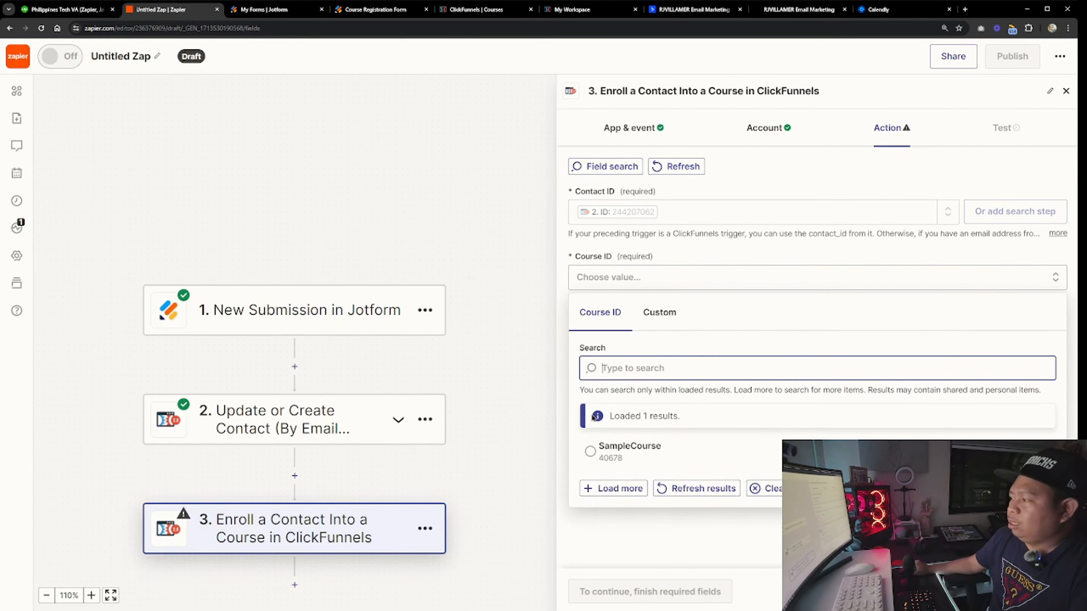
left_click(617, 449)
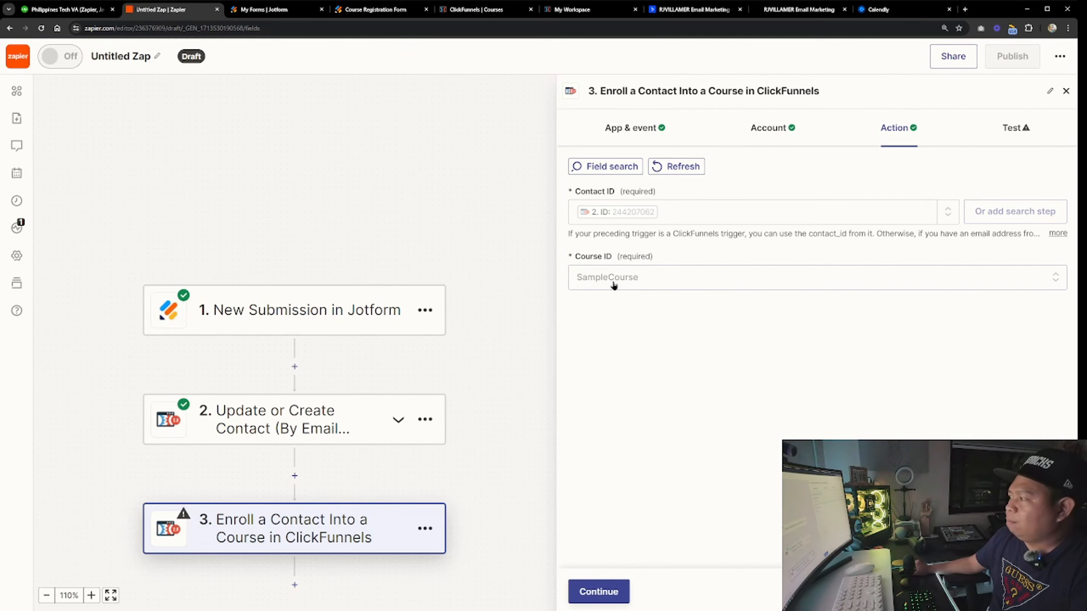
Check the registration form tab and the ClickFunnels courses list before returning to the Zap
left_click(381, 12)
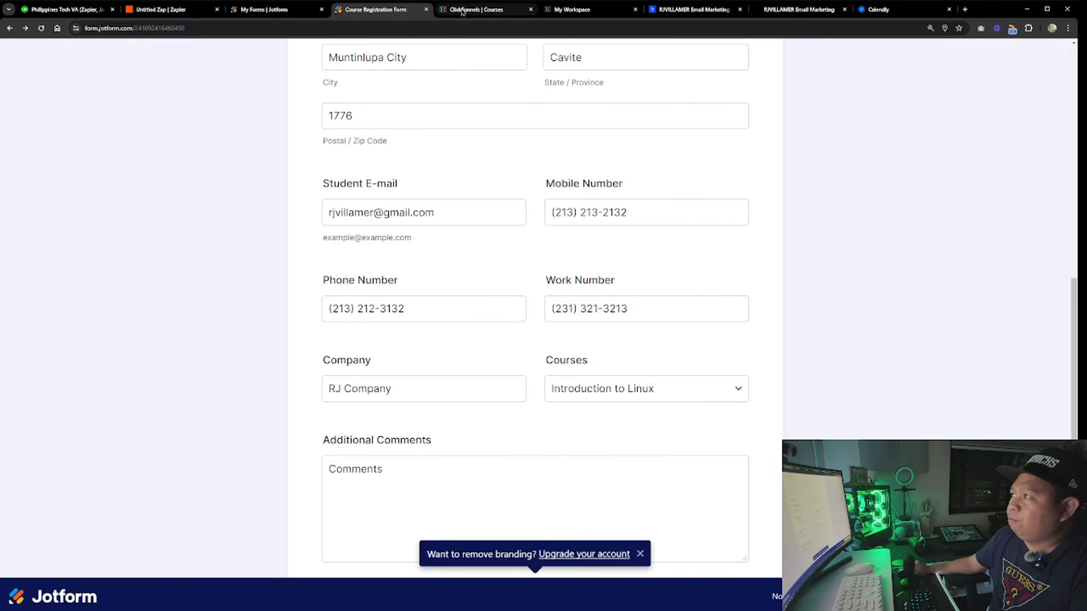
left_click(476, 9)
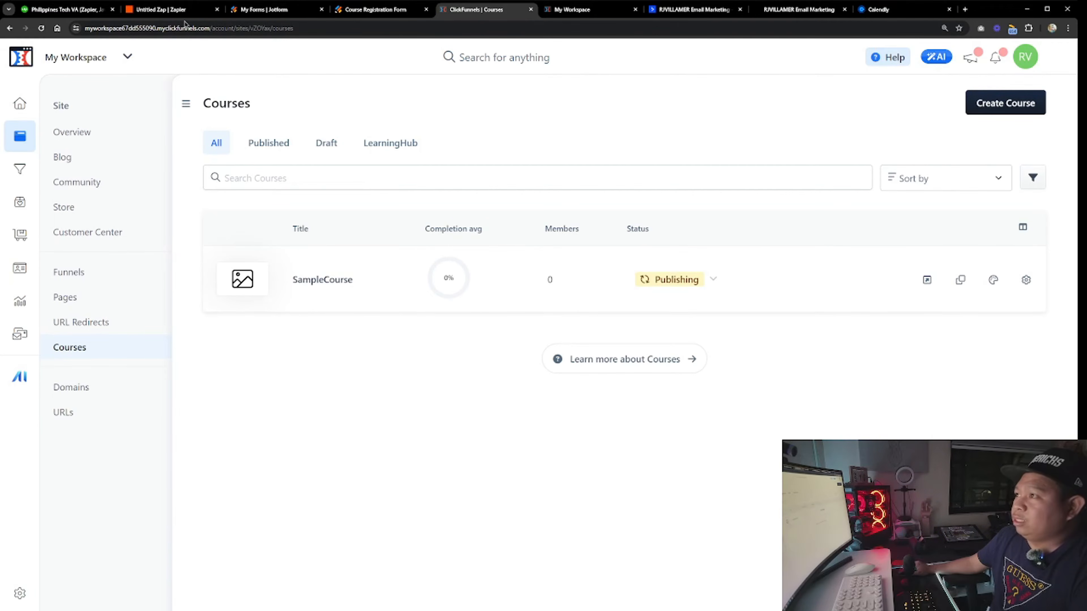
left_click(176, 11)
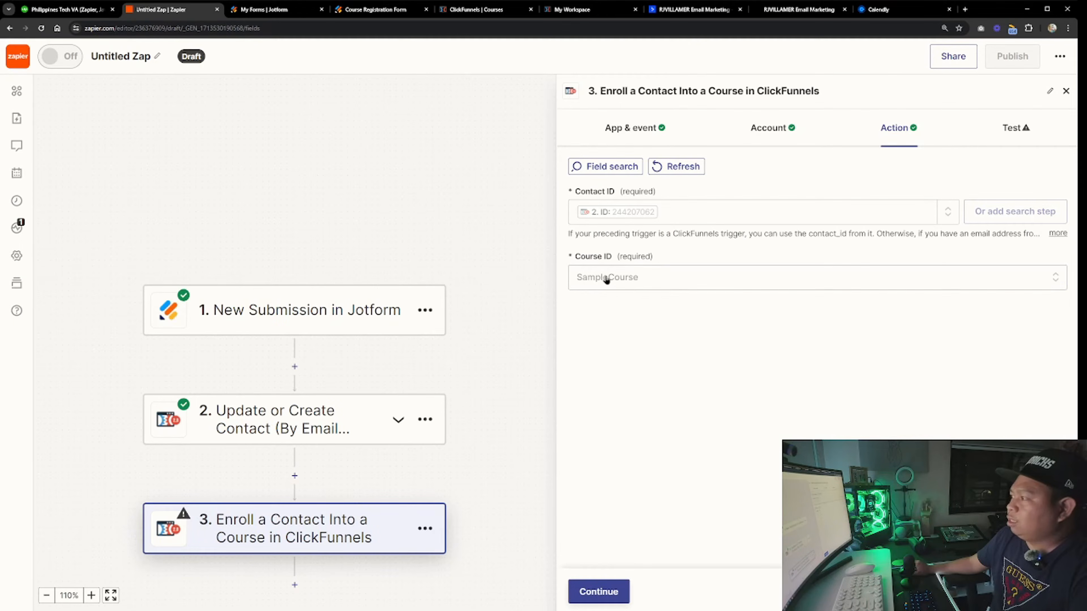
Continue and test the enrollment step to send a sample course enrollment to ClickFunnels
left_click(616, 591)
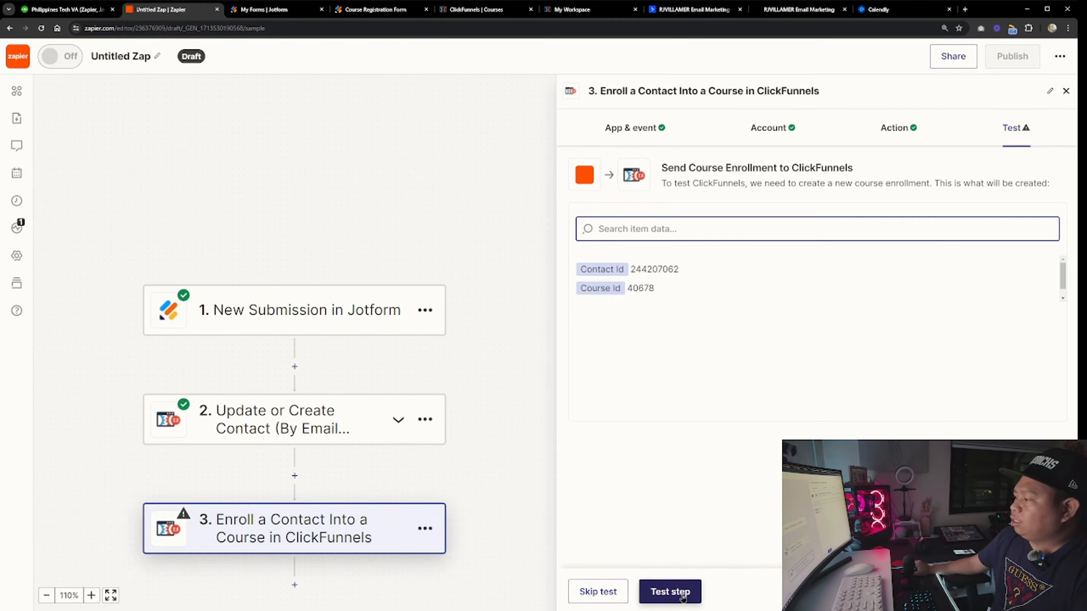
left_click(671, 592)
scroll(635, 341, "down", 1)
scroll(637, 360, "up", 2)
scroll(727, 432, "down", 2)
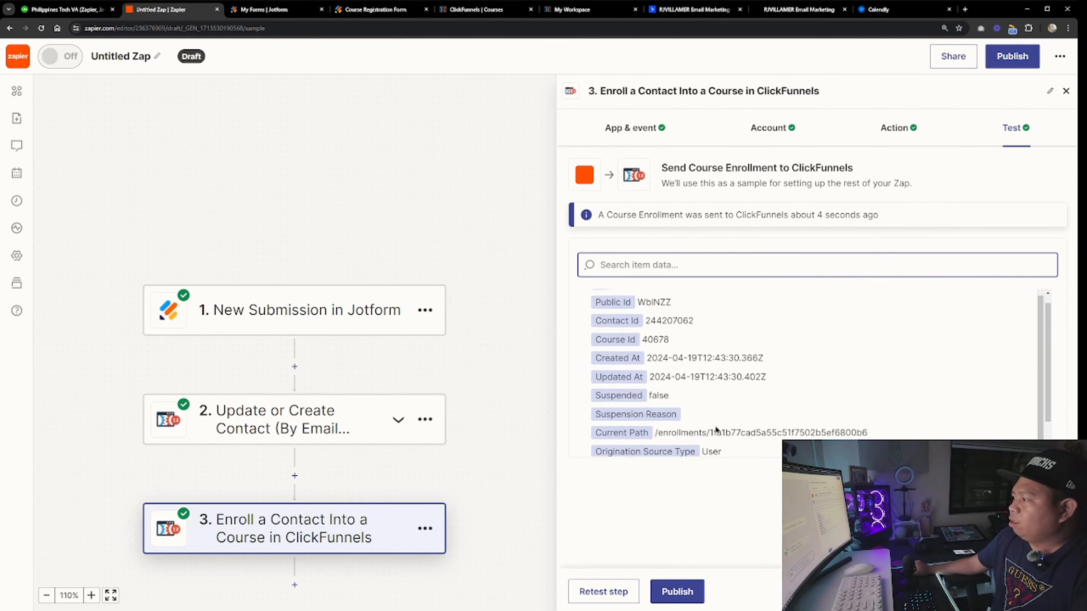
Add a fourth step using ActiveCampaign's Create or Update Contact event
scroll(677, 384, "up", 3)
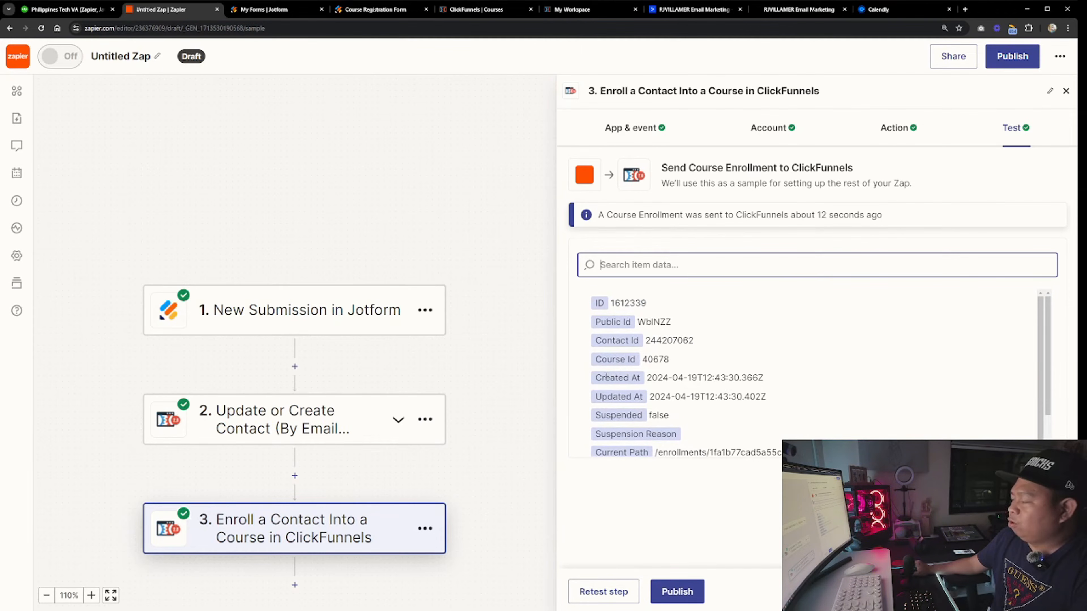
scroll(697, 342, "down", 3)
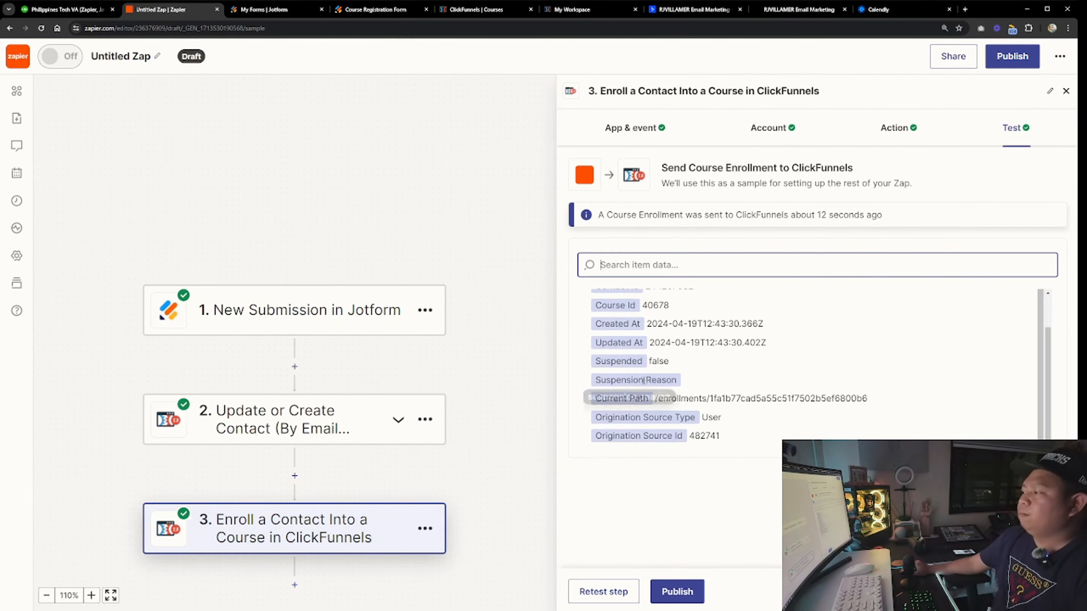
scroll(377, 498, "down", 3)
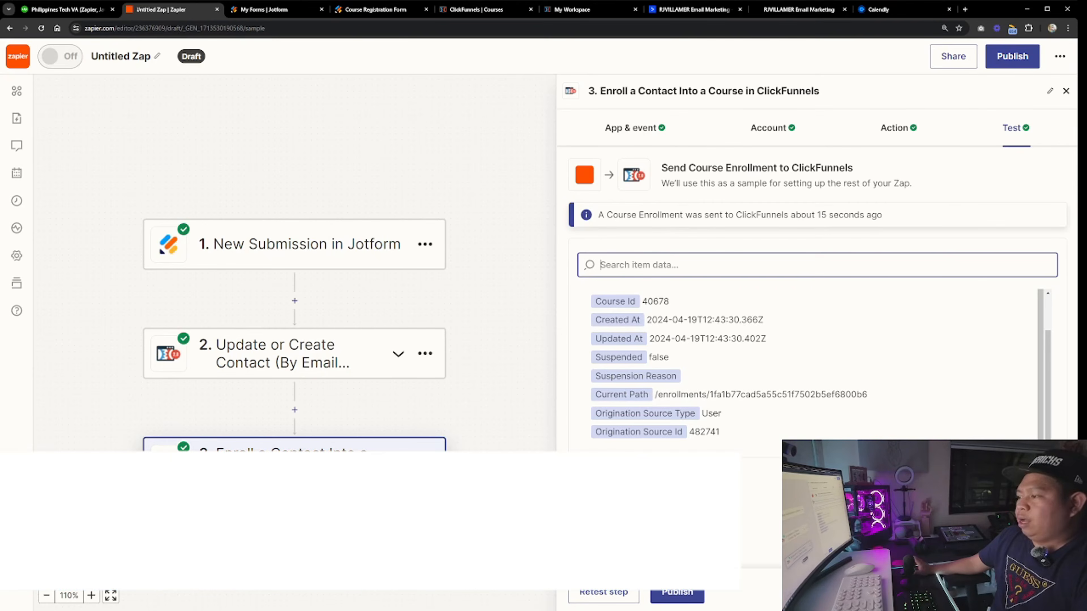
left_click(294, 519)
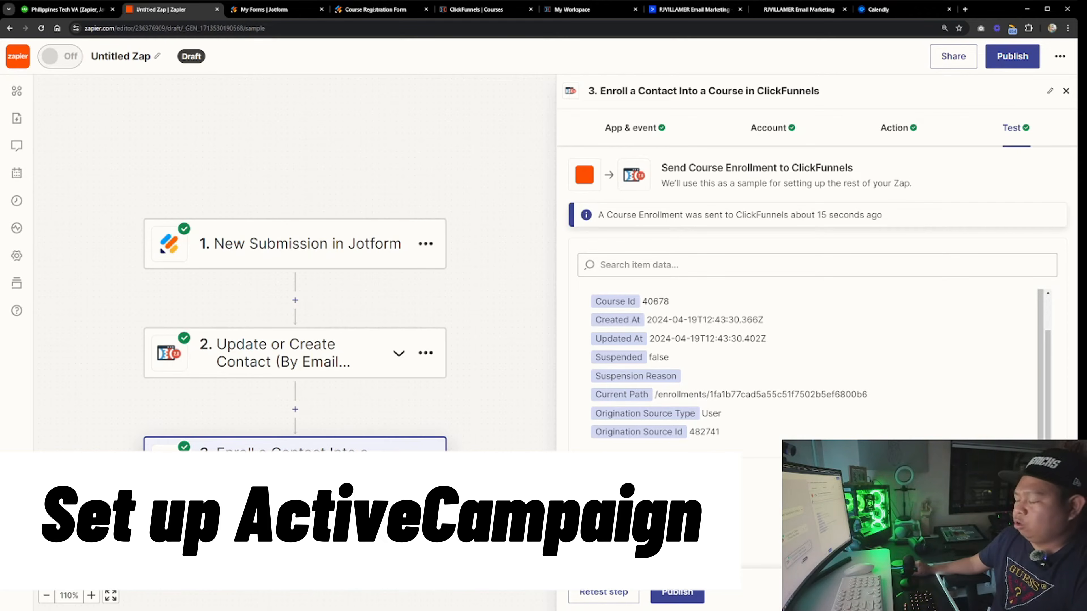
left_click(295, 518)
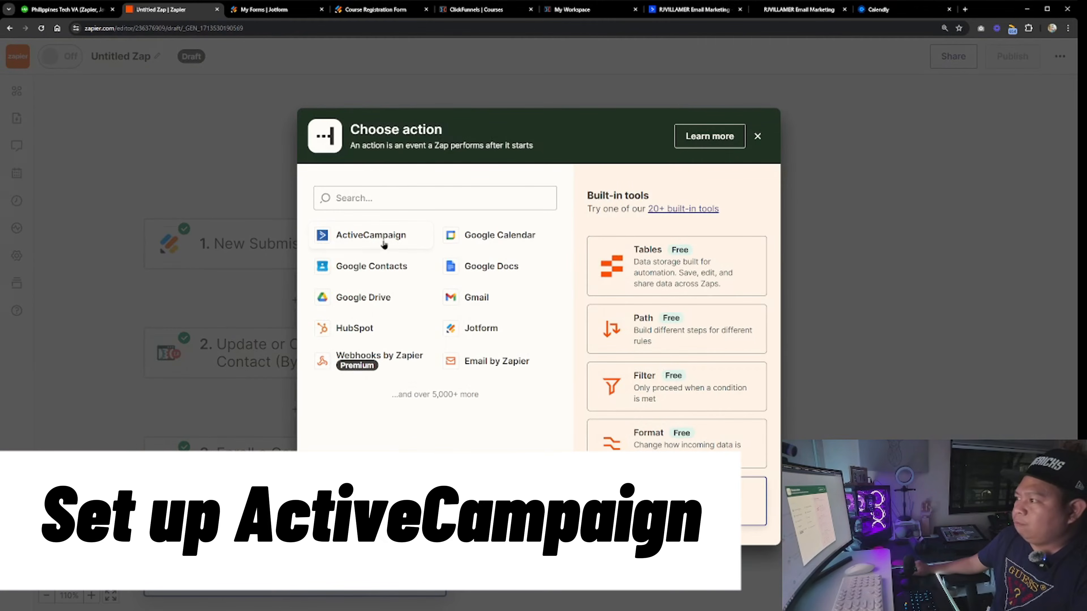
left_click(392, 236)
scroll(672, 435, "down", 5)
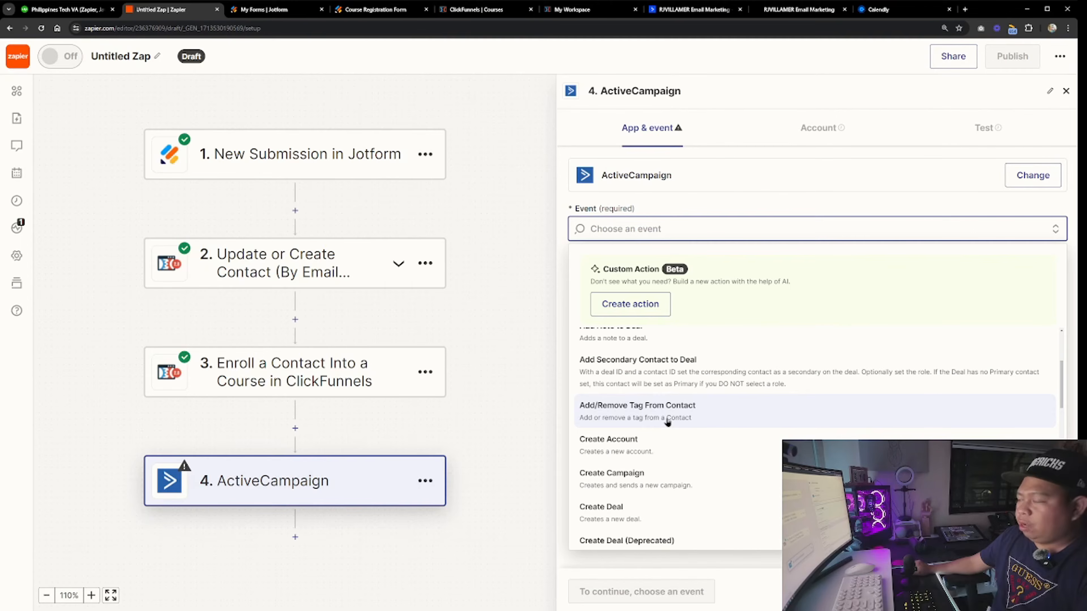
scroll(673, 426, "down", 3)
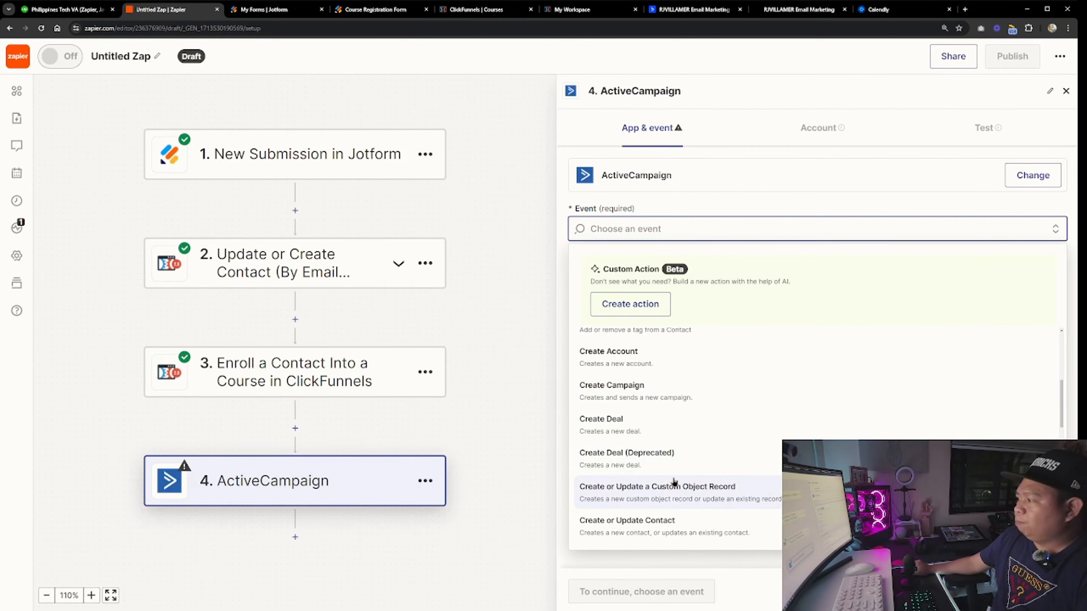
left_click(657, 485)
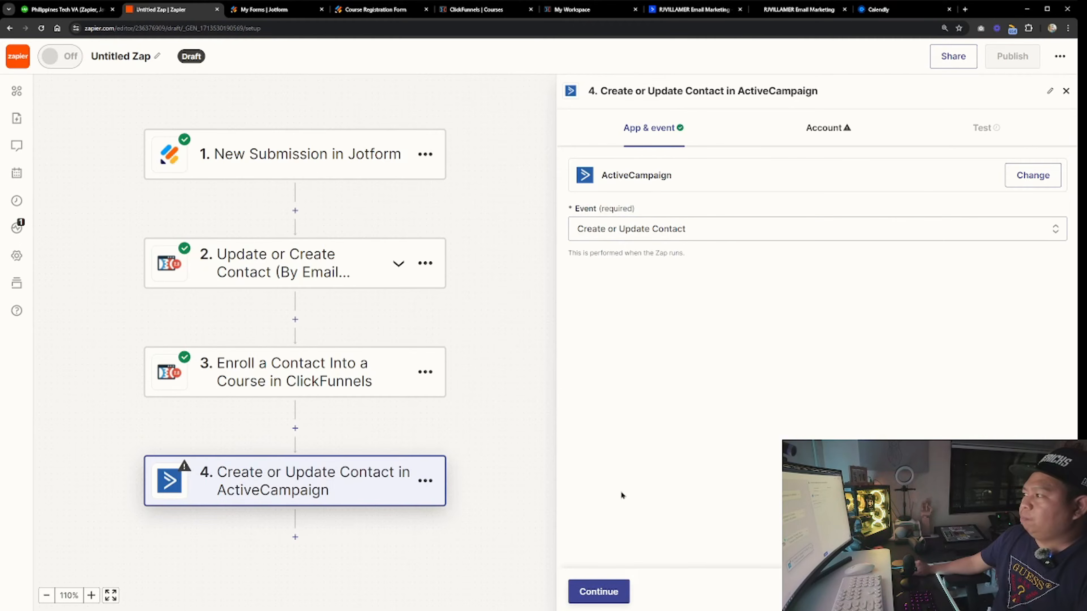
left_click(613, 592)
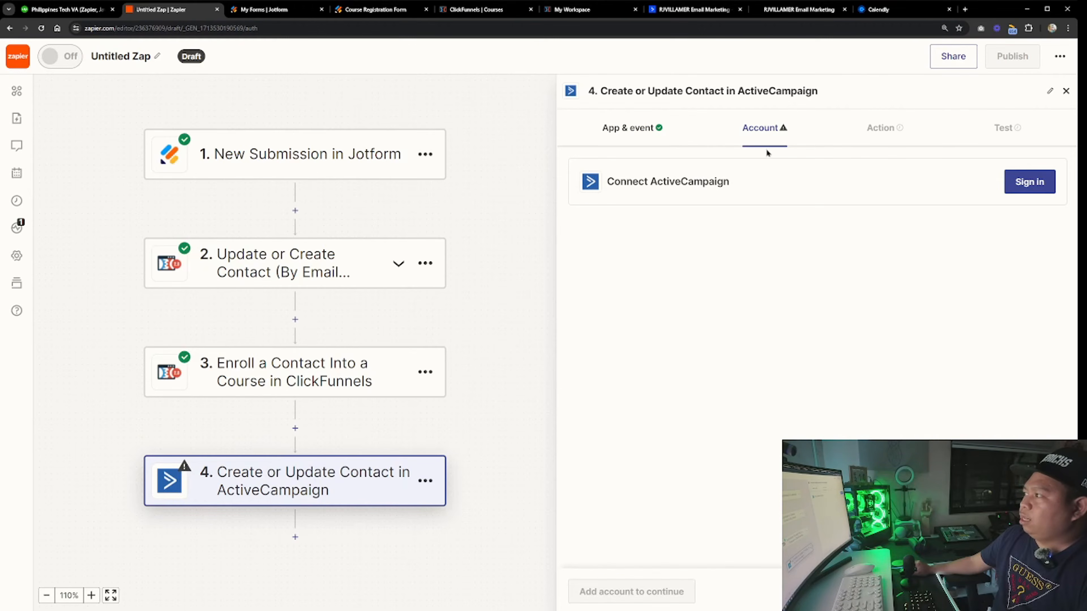
Connect the ActiveCampaign account using the API URL and API key copied from ActiveCampaign's Developer settings
left_click(1032, 188)
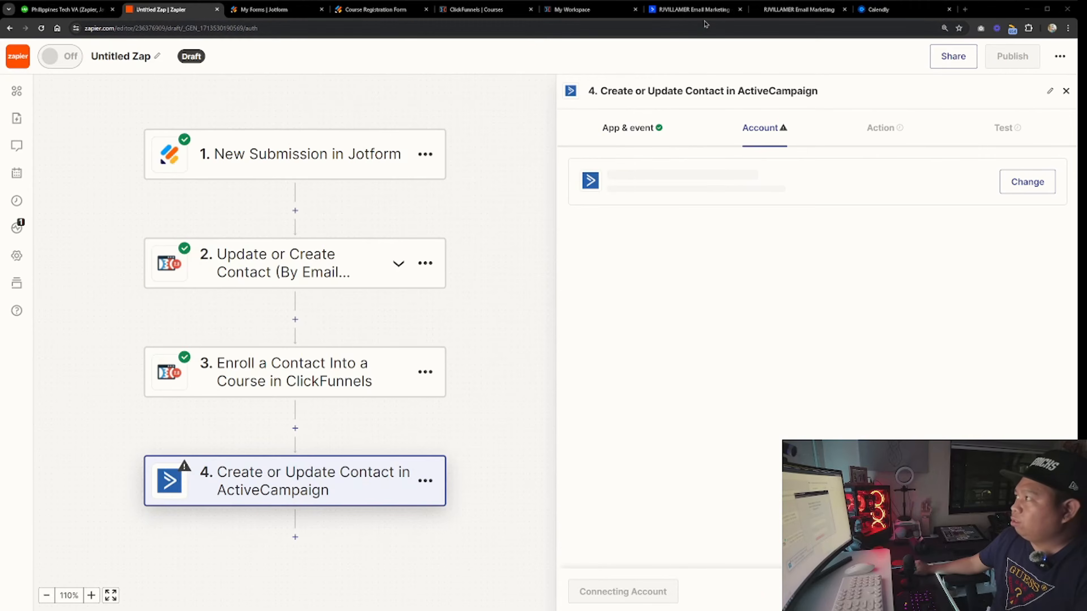
left_click(693, 9)
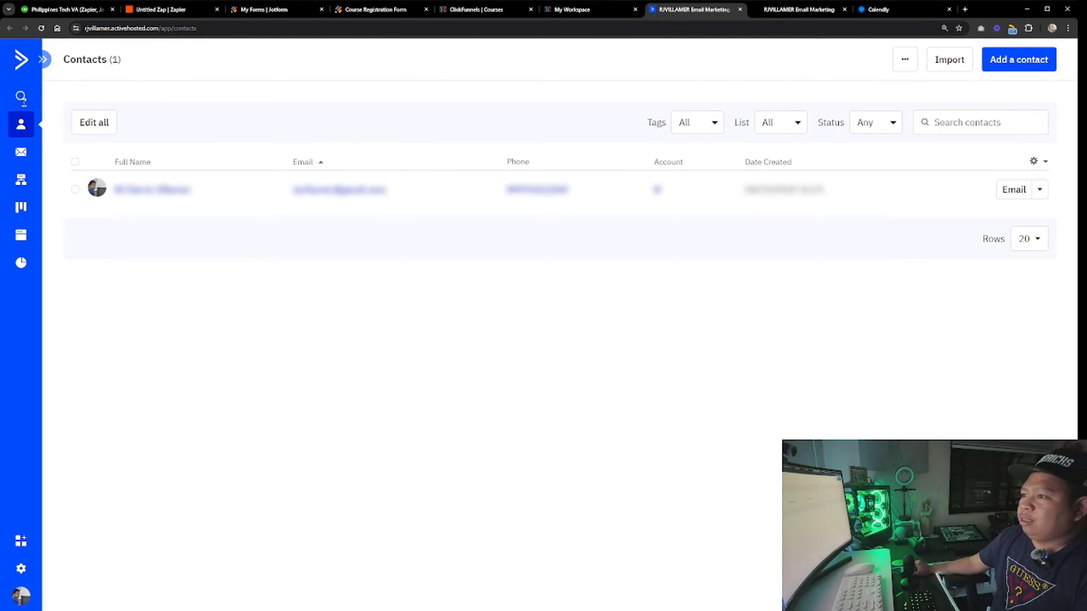
left_click(43, 62)
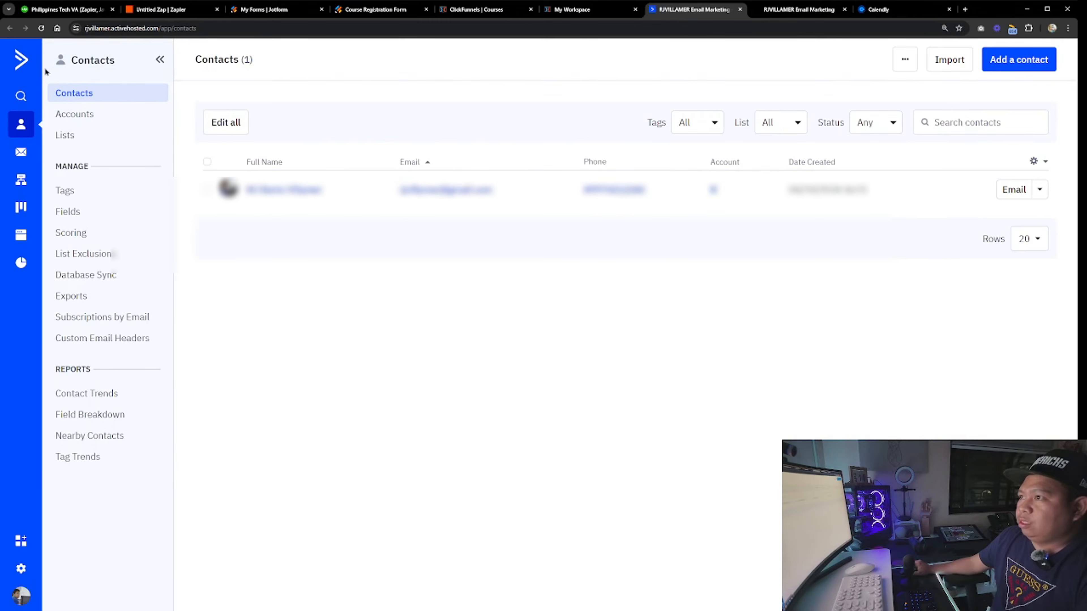
left_click(21, 569)
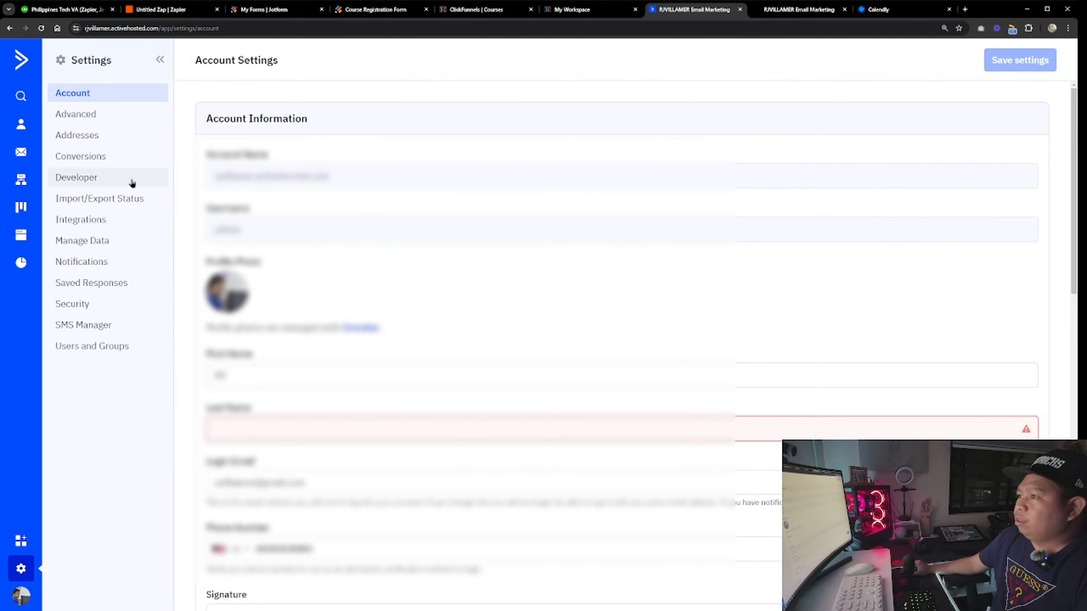
left_click(91, 179)
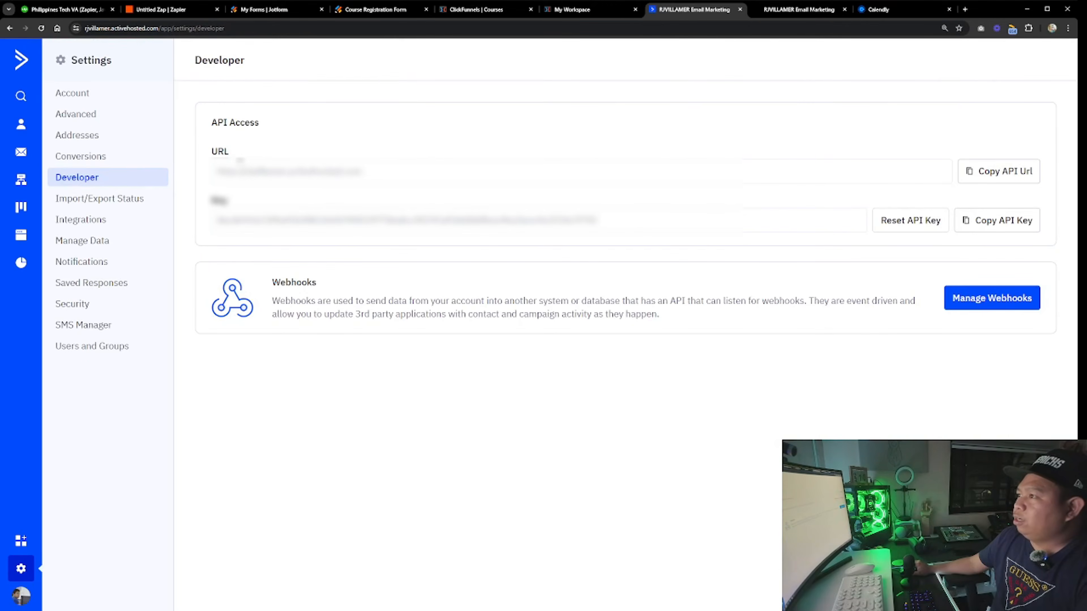
left_click(1001, 171)
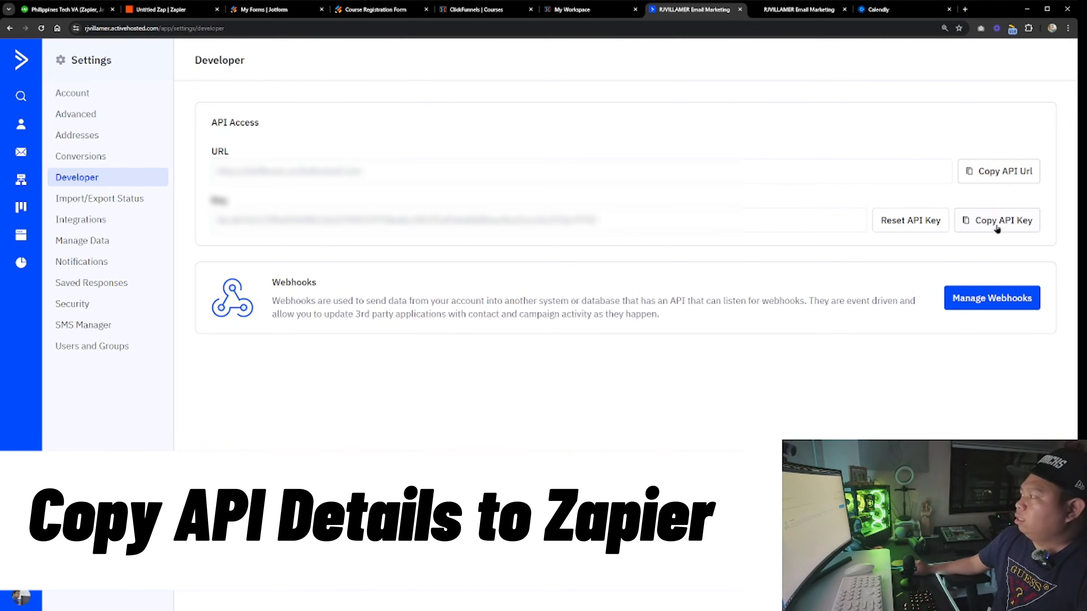
left_click(1014, 219)
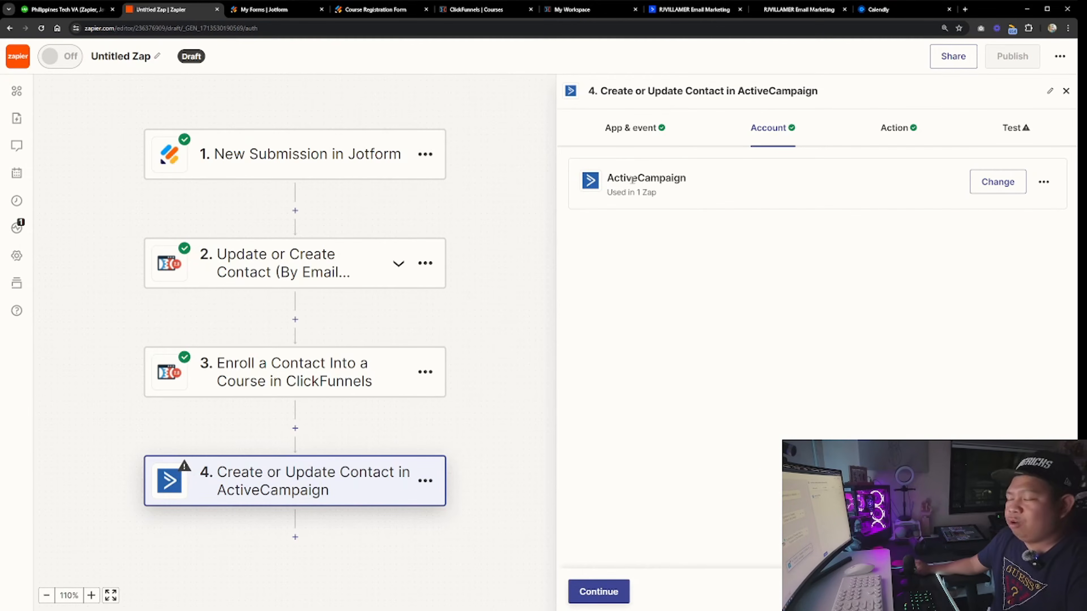
left_click(614, 592)
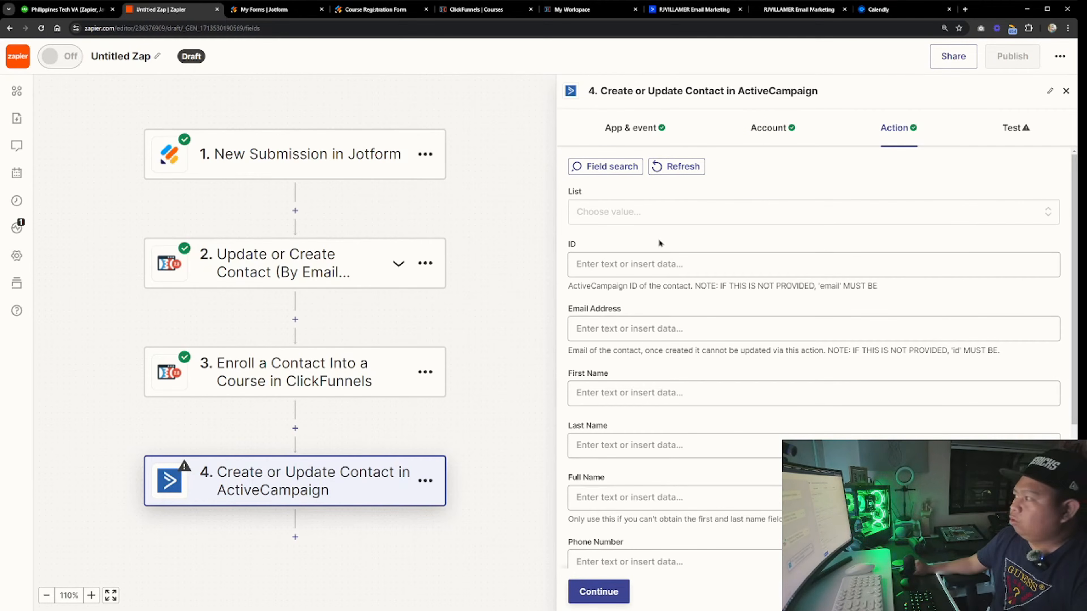
Set the List to Receipient and map Email Address to the Jotform student e-mail answer
left_click(622, 218)
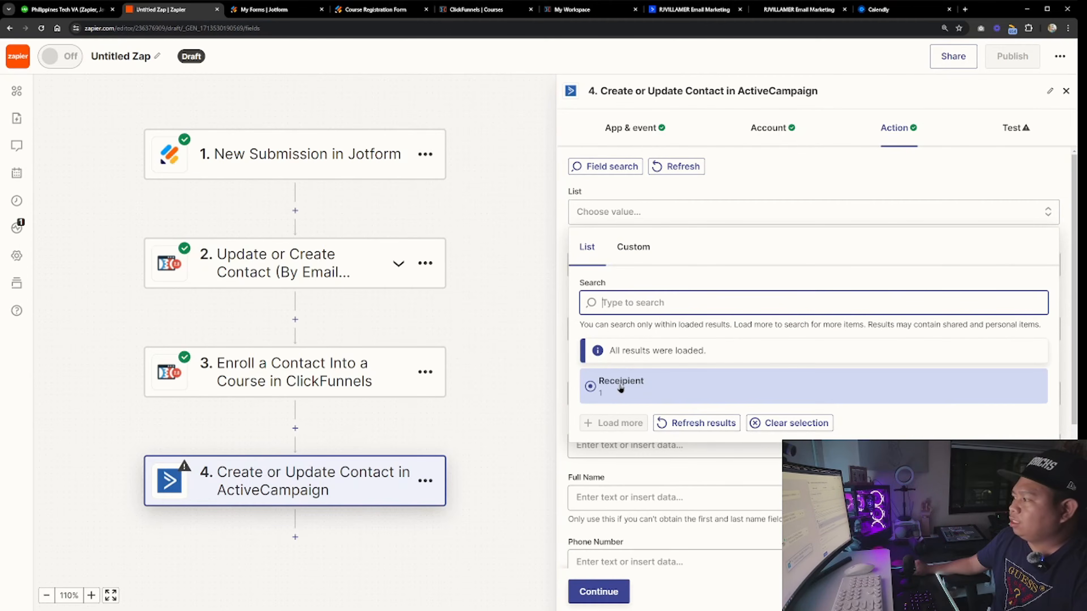
left_click(618, 387)
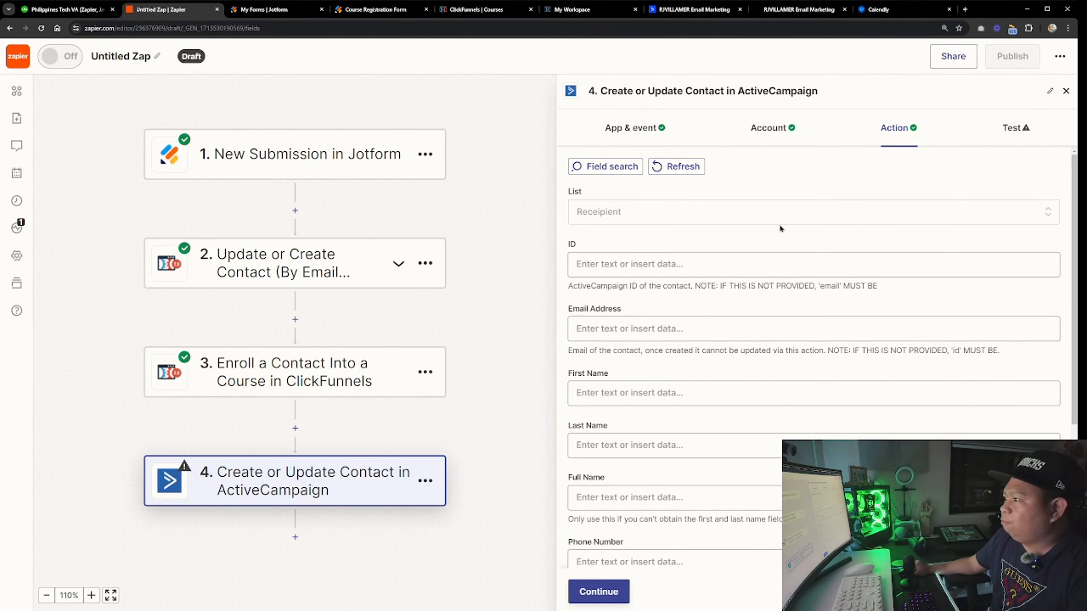
scroll(624, 284, "down", 1)
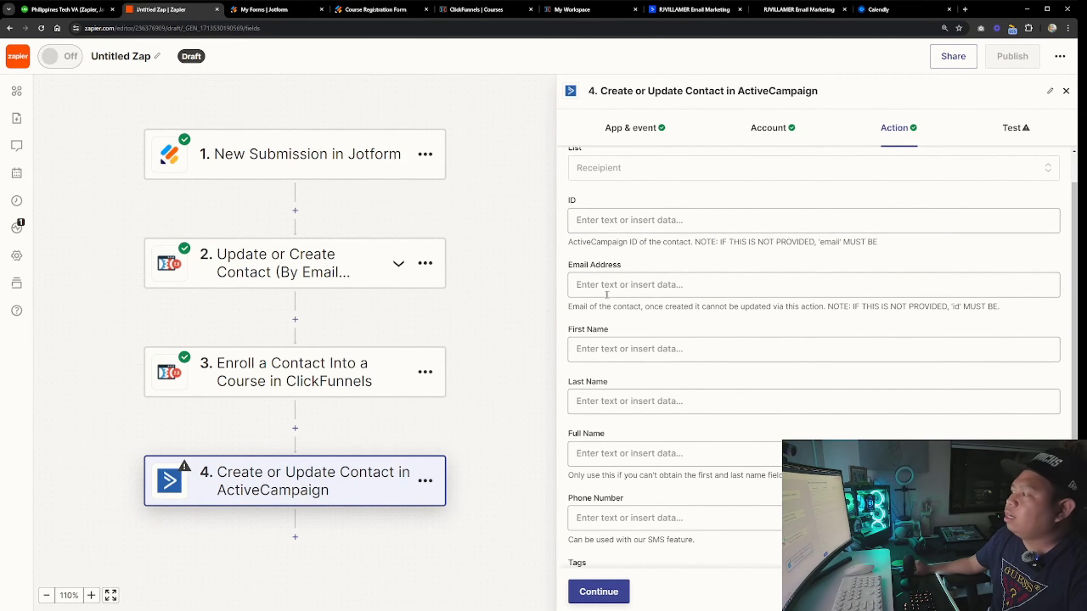
left_click(624, 285)
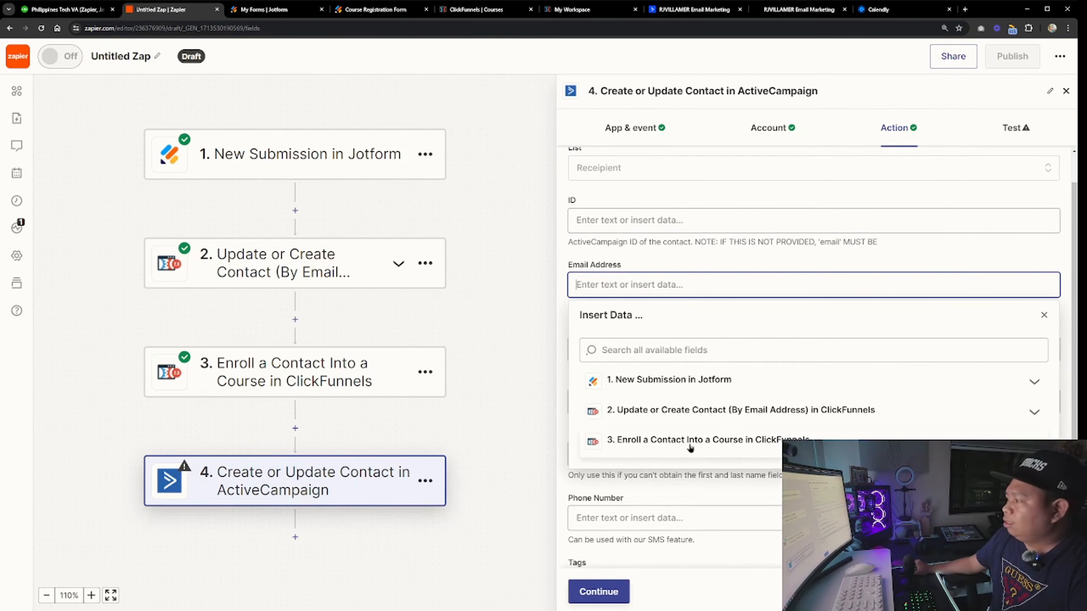
left_click(660, 380)
scroll(663, 428, "down", 1)
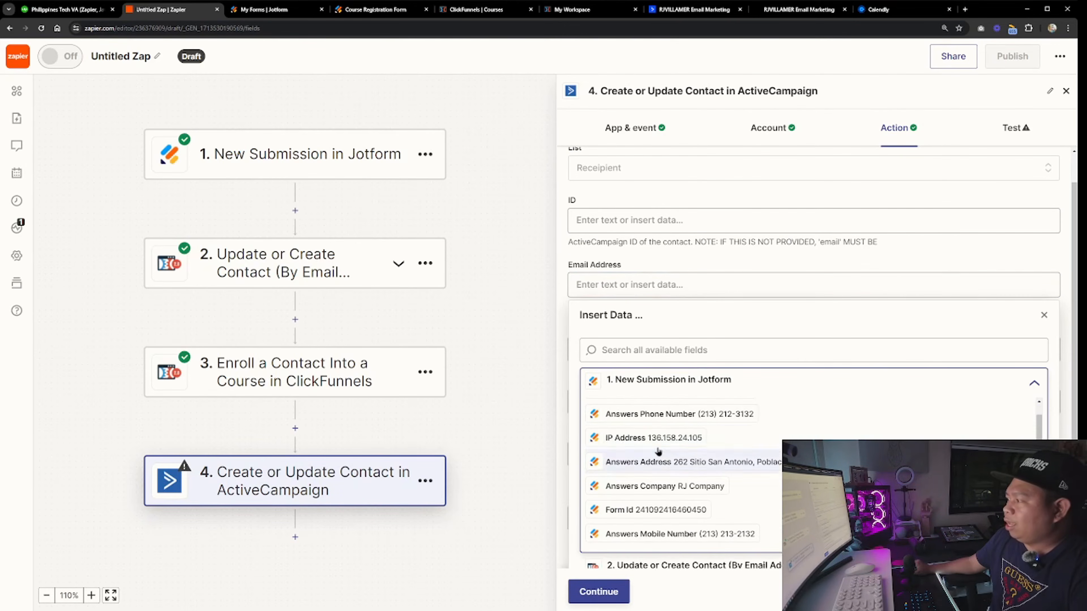
scroll(653, 434, "up", 1)
scroll(653, 434, "down", 8)
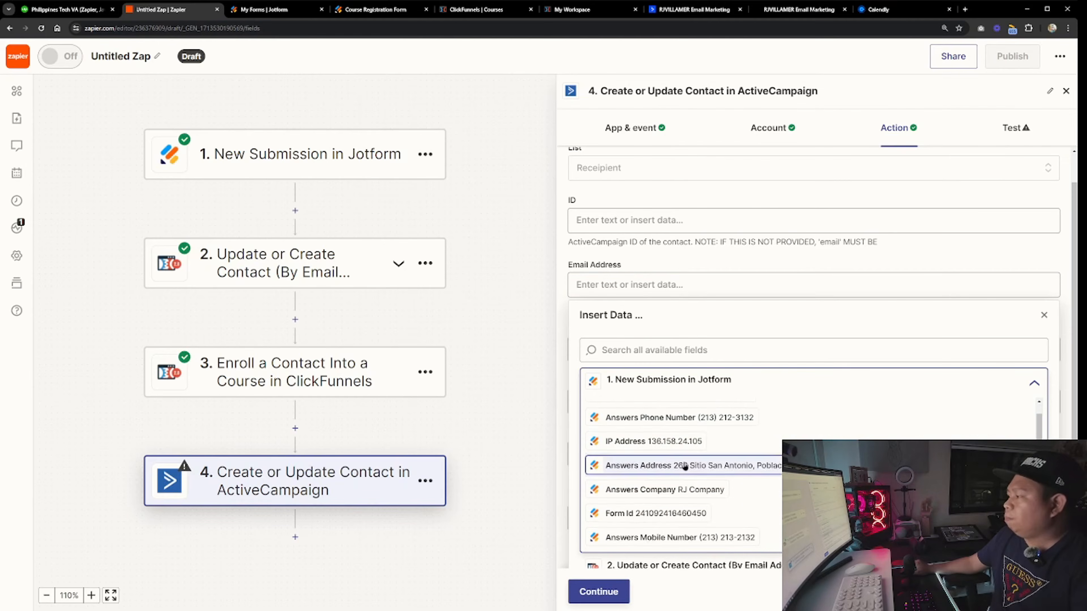
left_click(688, 489)
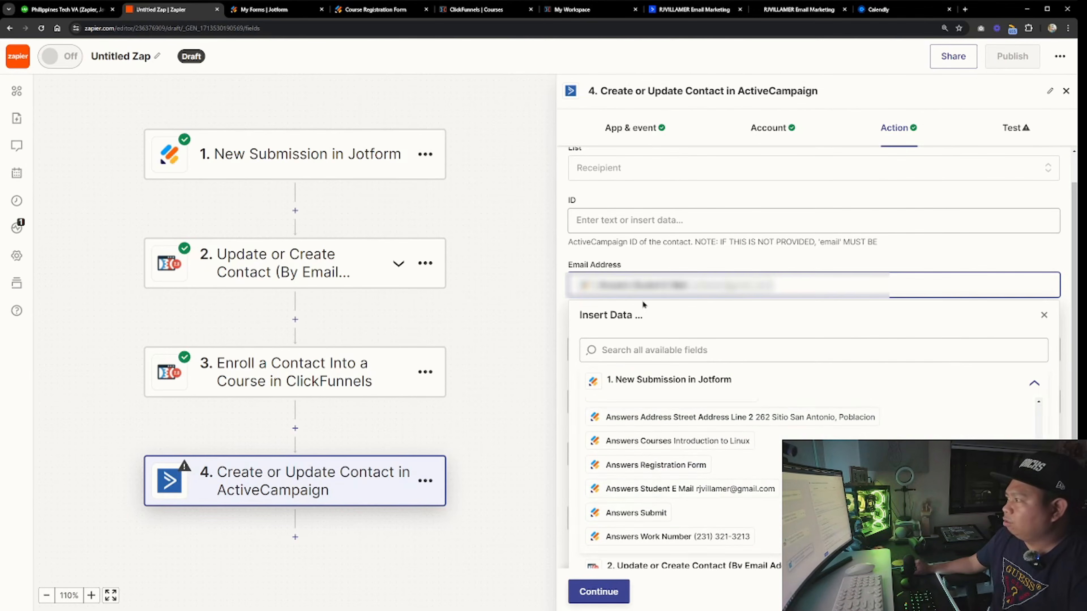
Map the first name, last name, phone and remaining contact fields from the Jotform submission, then continue
left_click(571, 199)
left_click(640, 352)
left_click(652, 450)
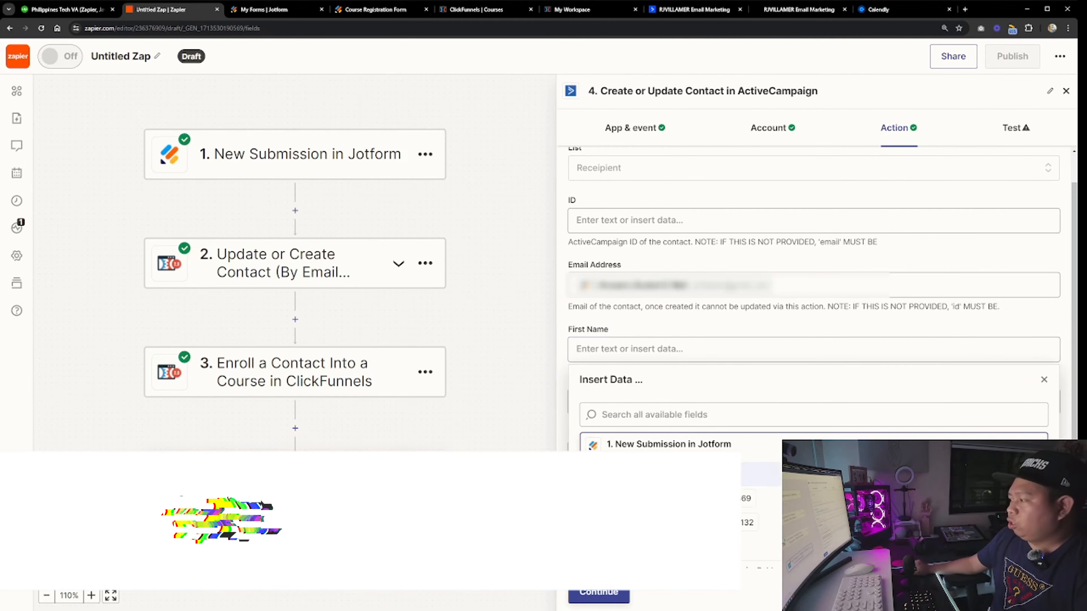
scroll(659, 496, "down", 3)
left_click(667, 514)
left_click(642, 401)
scroll(650, 411, "down", 1)
left_click(654, 454)
scroll(667, 518, "down", 3)
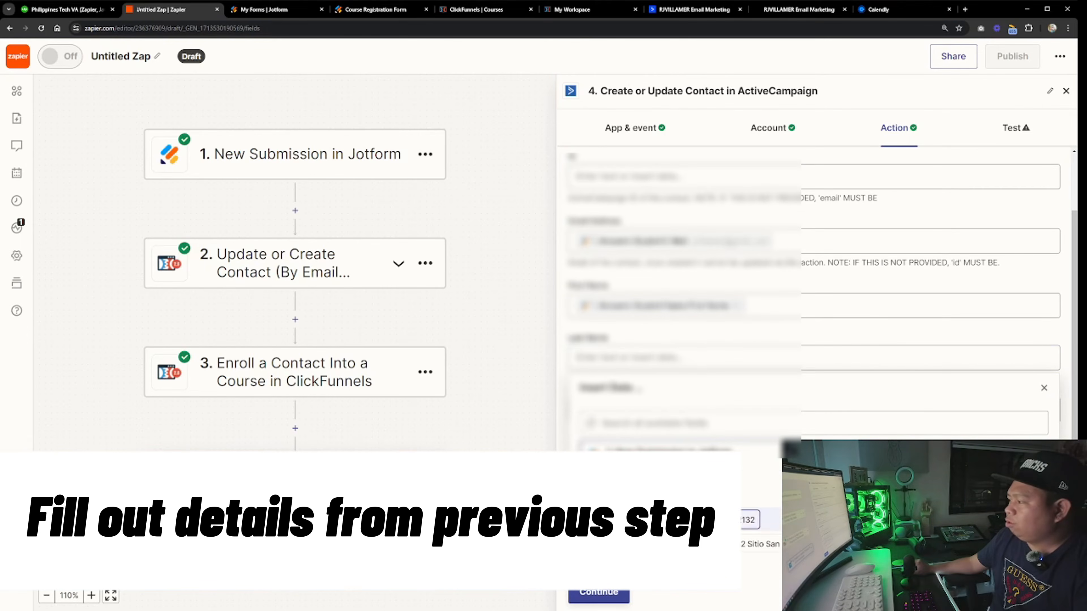
left_click(667, 523)
scroll(761, 385, "down", 1)
left_click(767, 377)
scroll(728, 383, "down", 2)
left_click(676, 385)
scroll(739, 462, "down", 3)
left_click(744, 463)
left_click(757, 349)
left_click(718, 443)
scroll(727, 492, "down", 3)
left_click(727, 501)
left_click(608, 596)
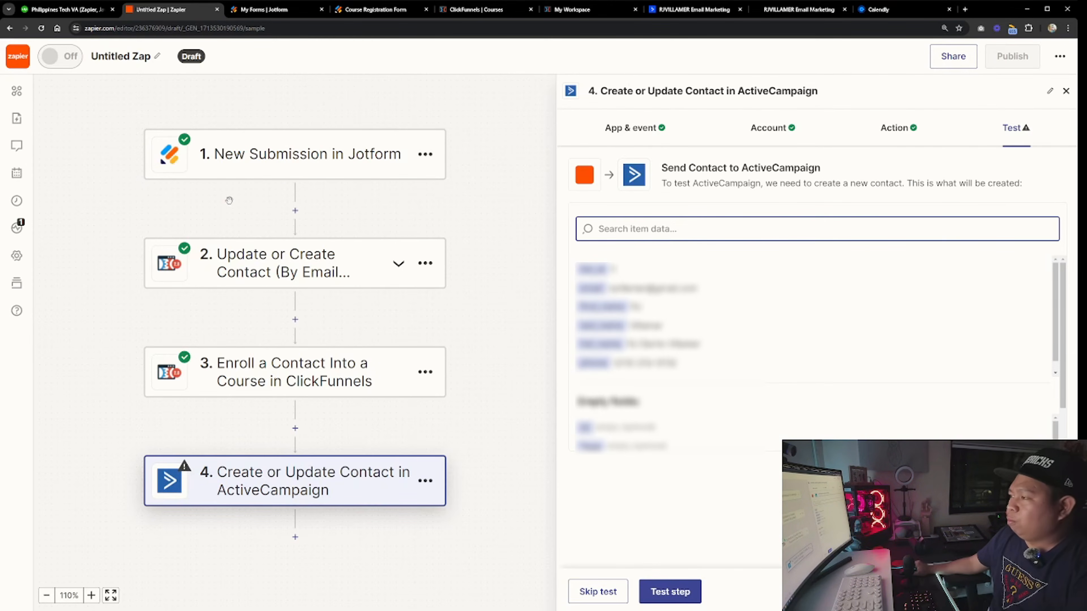
Test the step to send the sample contact to ActiveCampaign
left_click(676, 591)
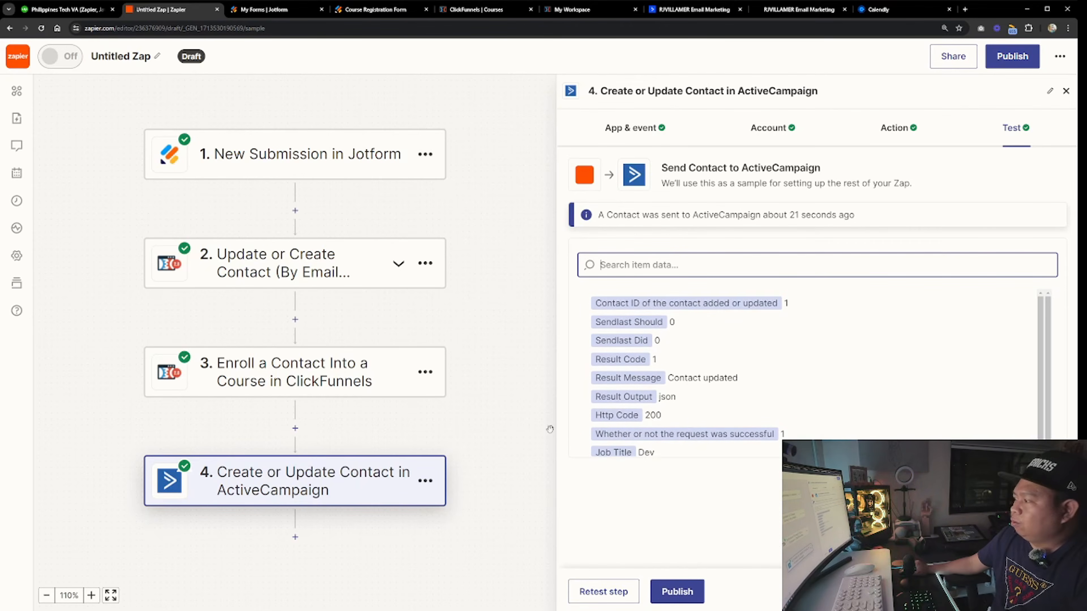
scroll(618, 443, "down", 1)
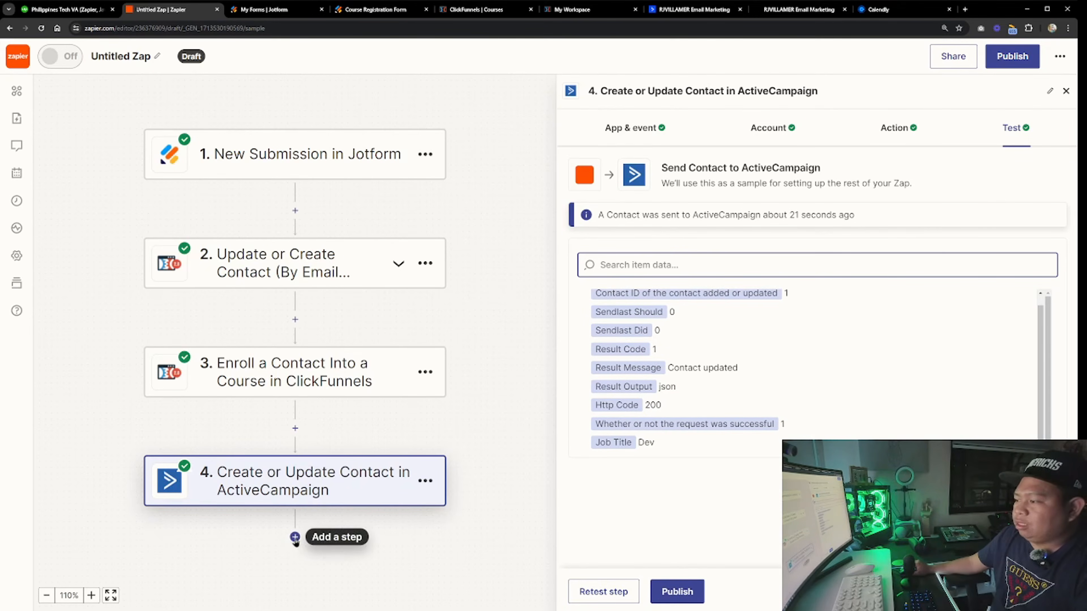
Add a fifth ActiveCampaign step with the Add/Remove Tag From Contact event and continue to its action fields
left_click(295, 538)
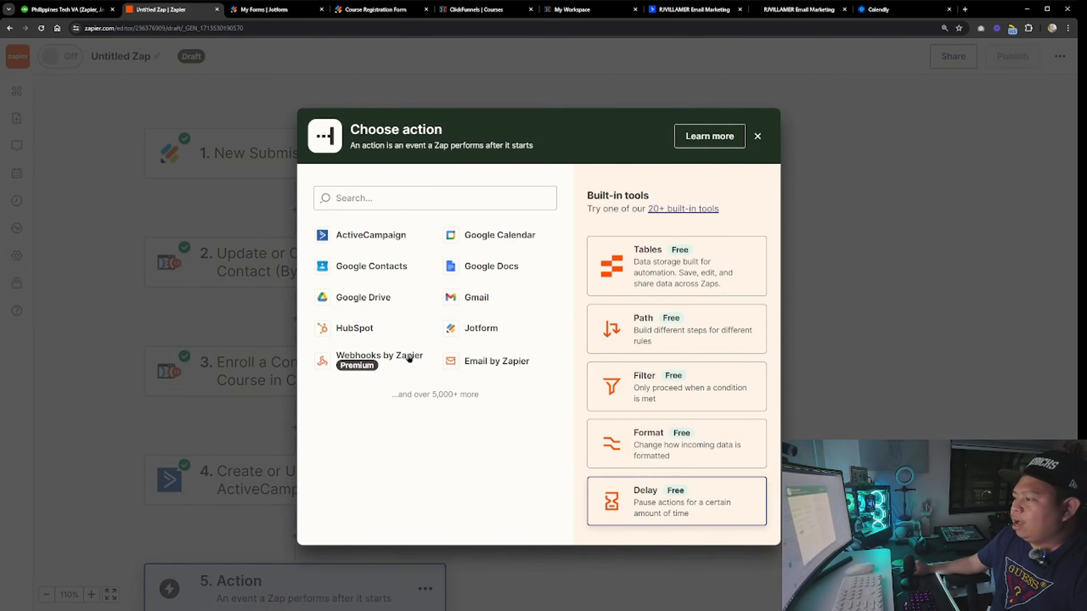
left_click(370, 232)
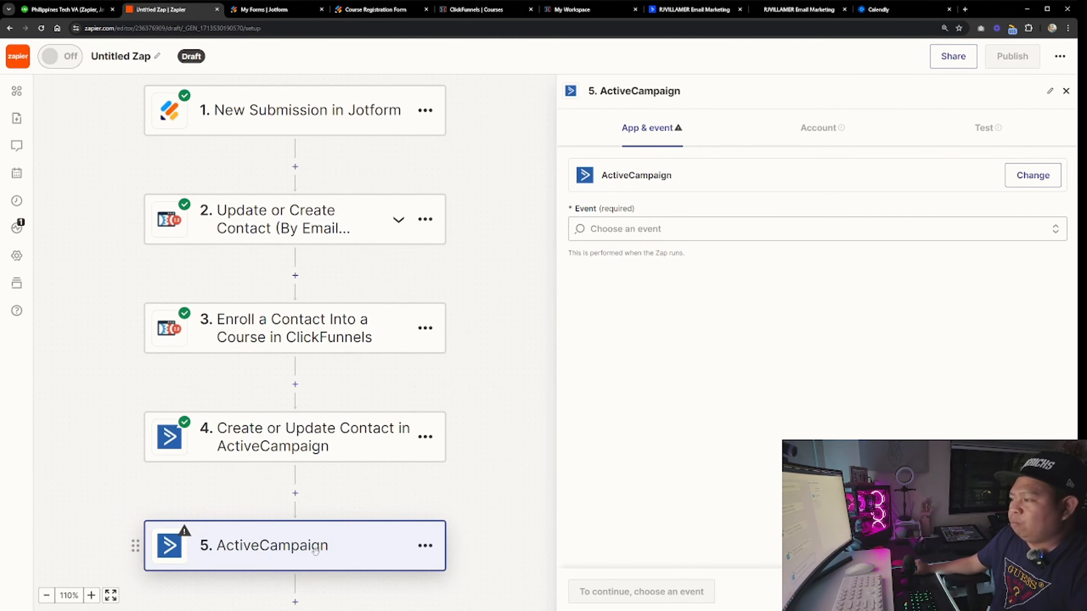
left_click(667, 229)
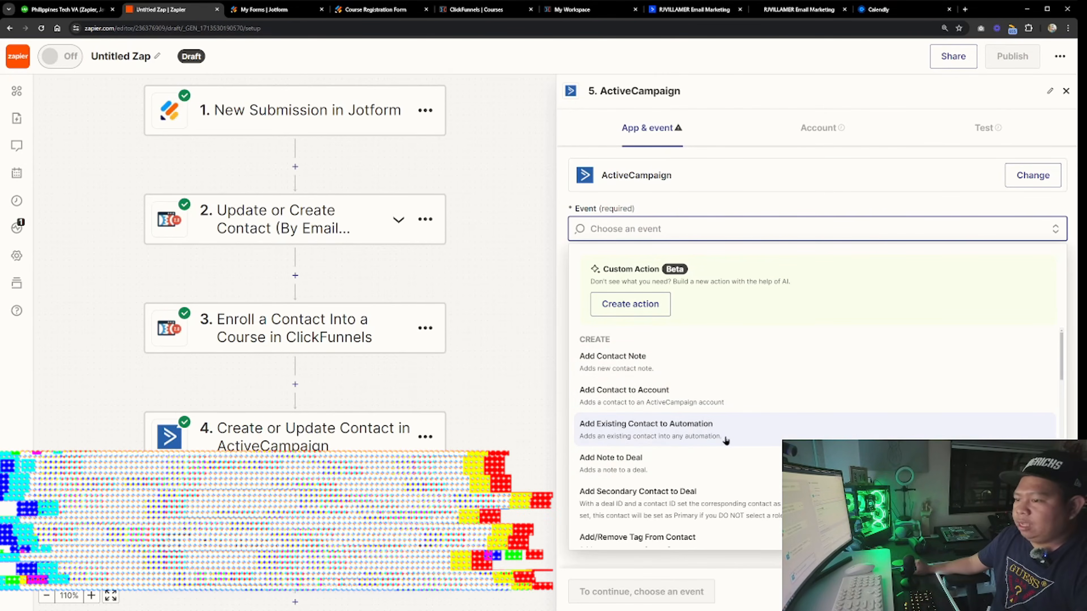
scroll(684, 428, "down", 2)
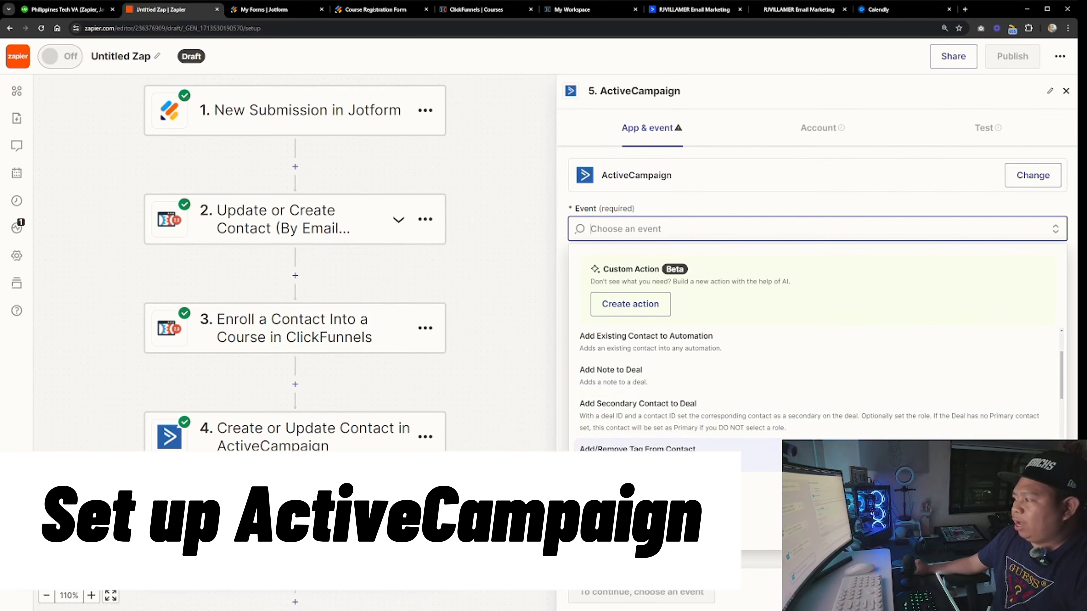
left_click(637, 449)
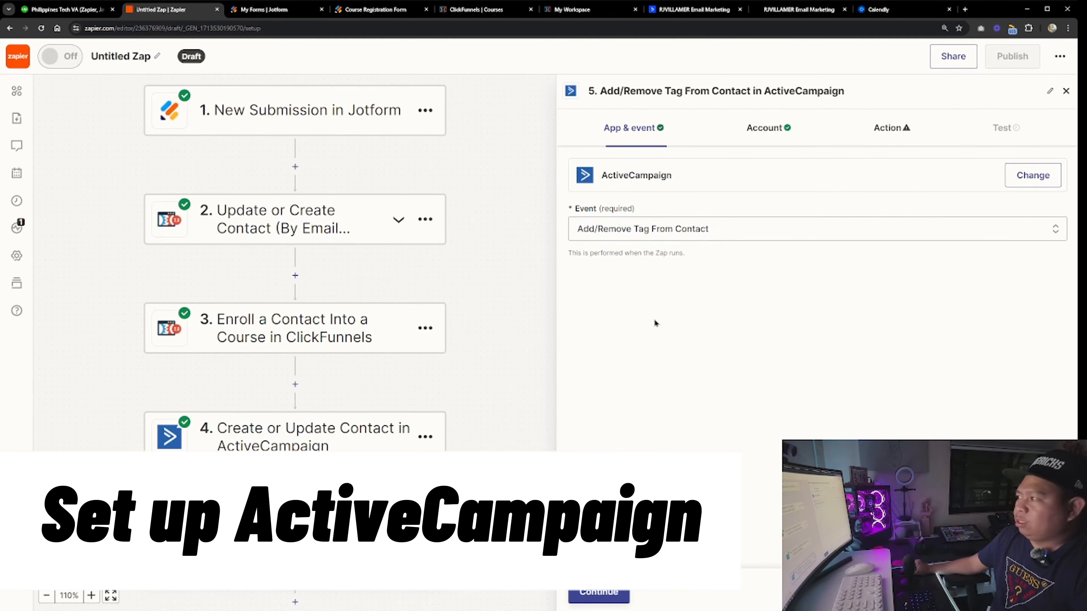
left_click(598, 592)
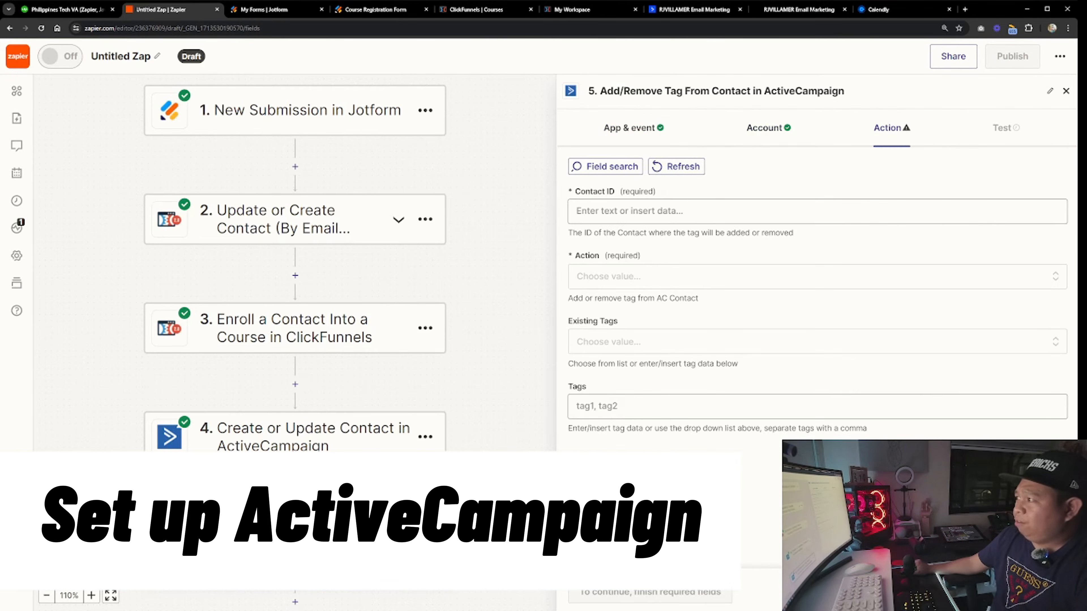
Map the tag step's Contact ID to the contact ID output of the ActiveCampaign Create or Update Contact step
left_click(630, 213)
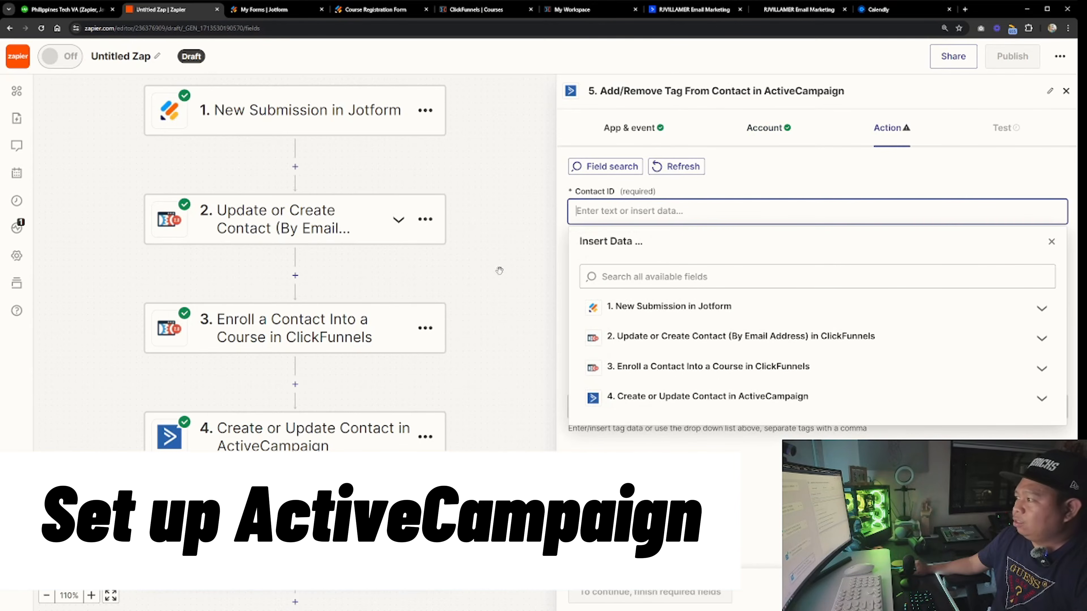
left_click(639, 403)
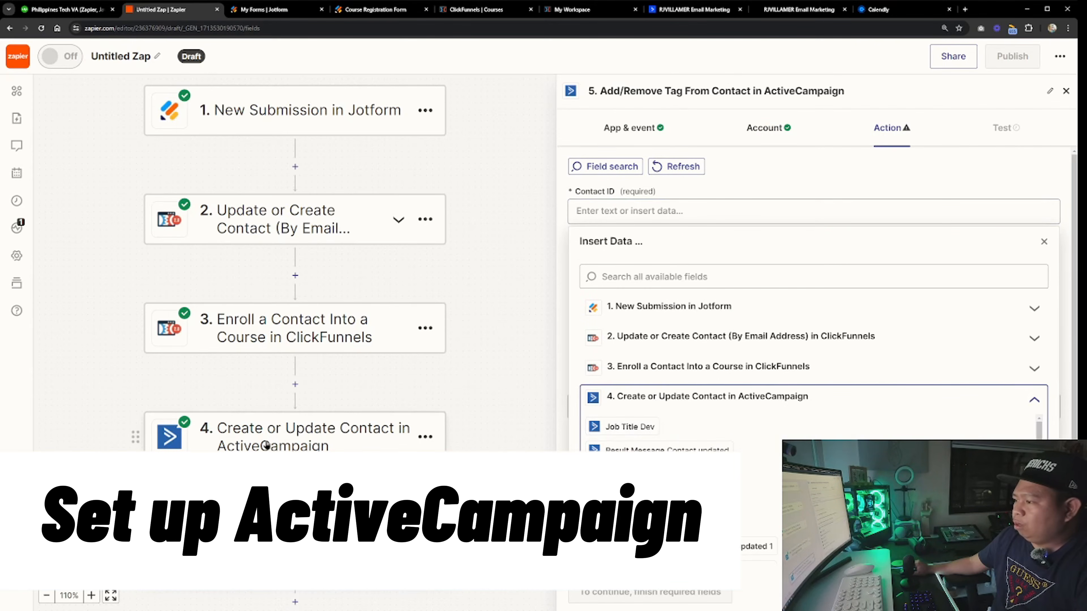
scroll(808, 433, "down", 3)
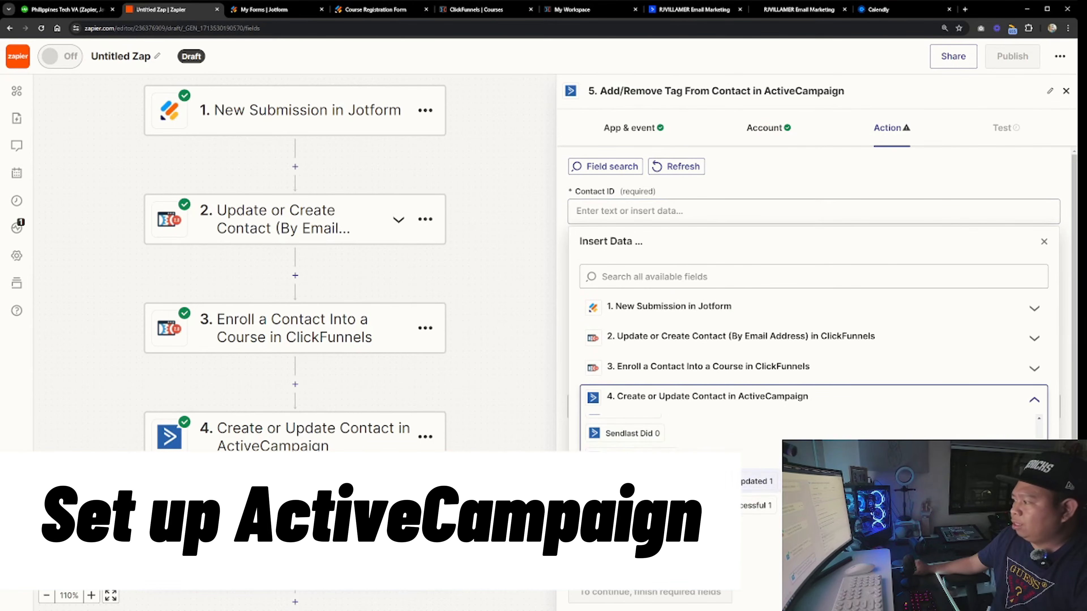
scroll(686, 500, "down", 3)
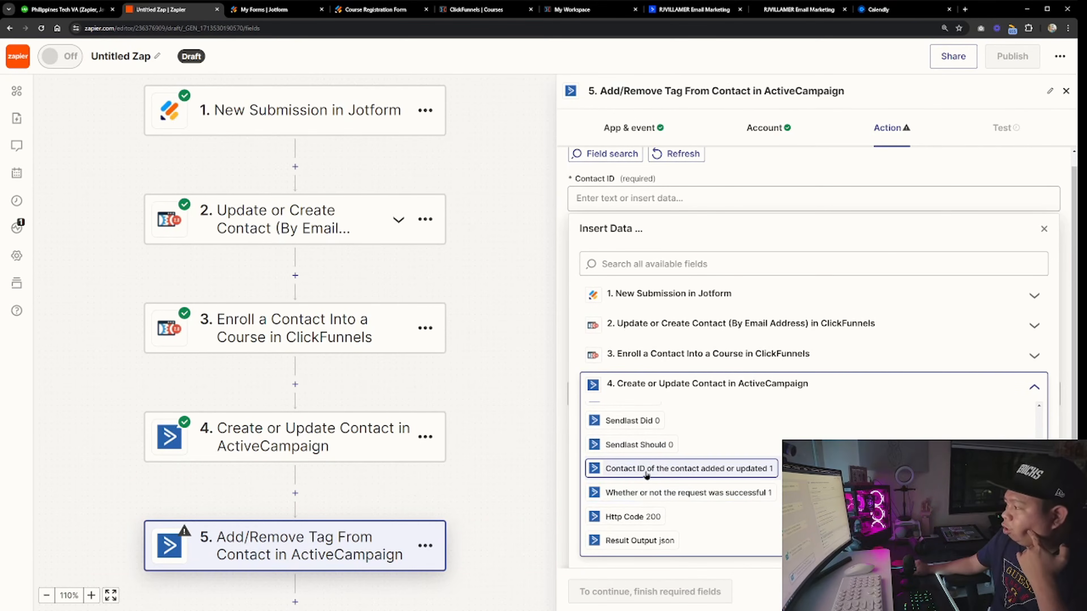
left_click(759, 469)
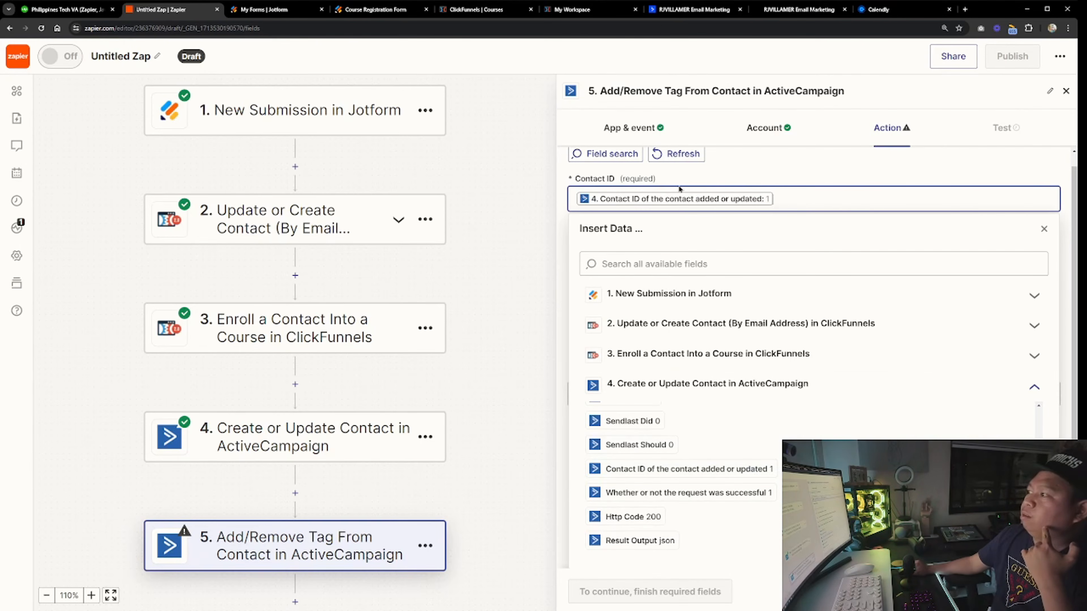
left_click(572, 183)
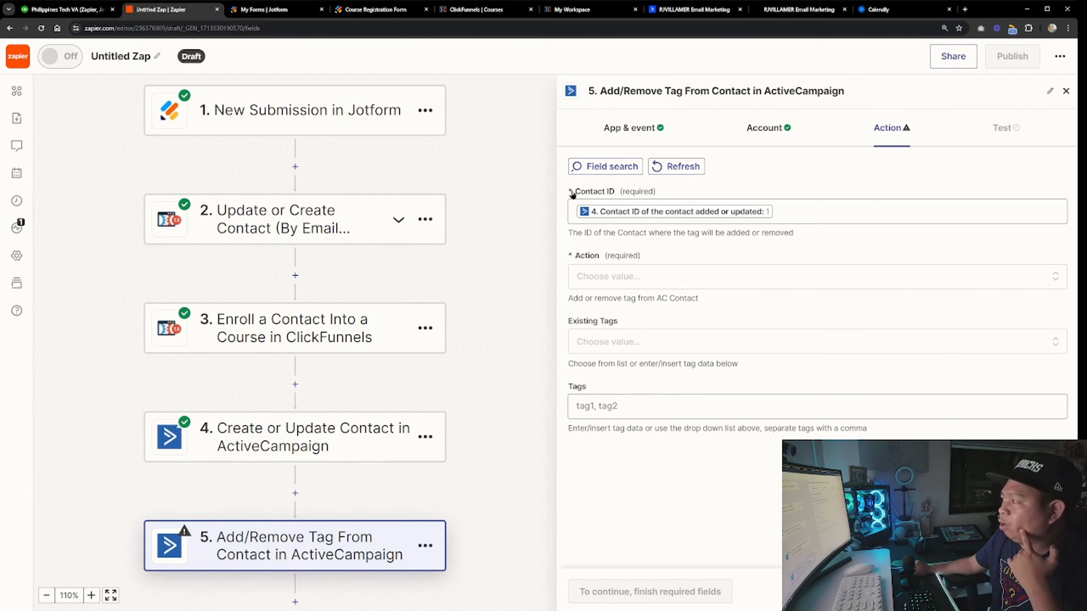
Set the Action to Add and enter enrolled as the tag
left_click(583, 276)
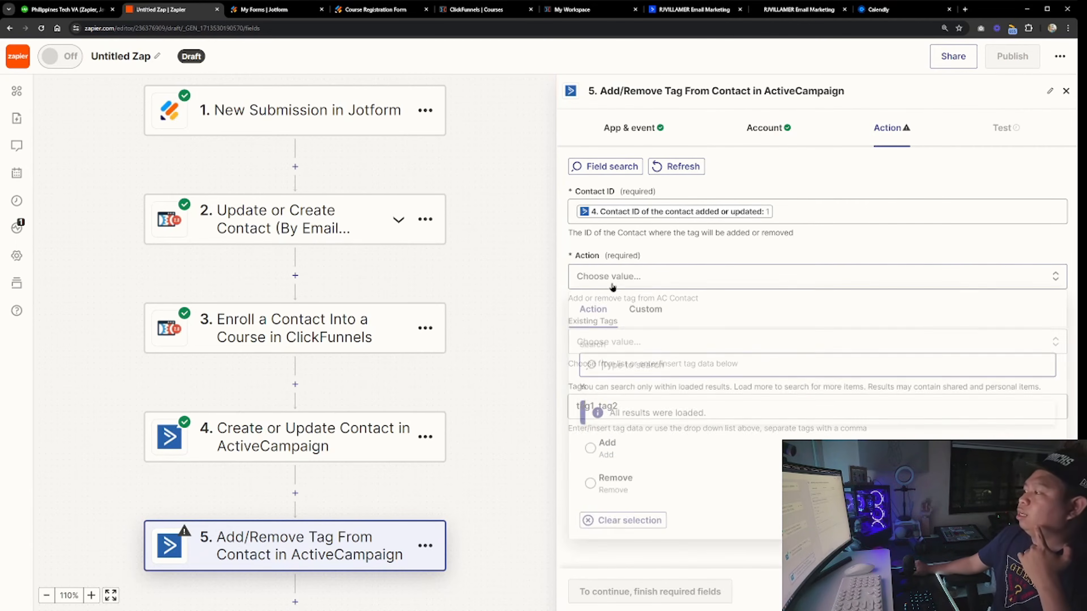
left_click(607, 449)
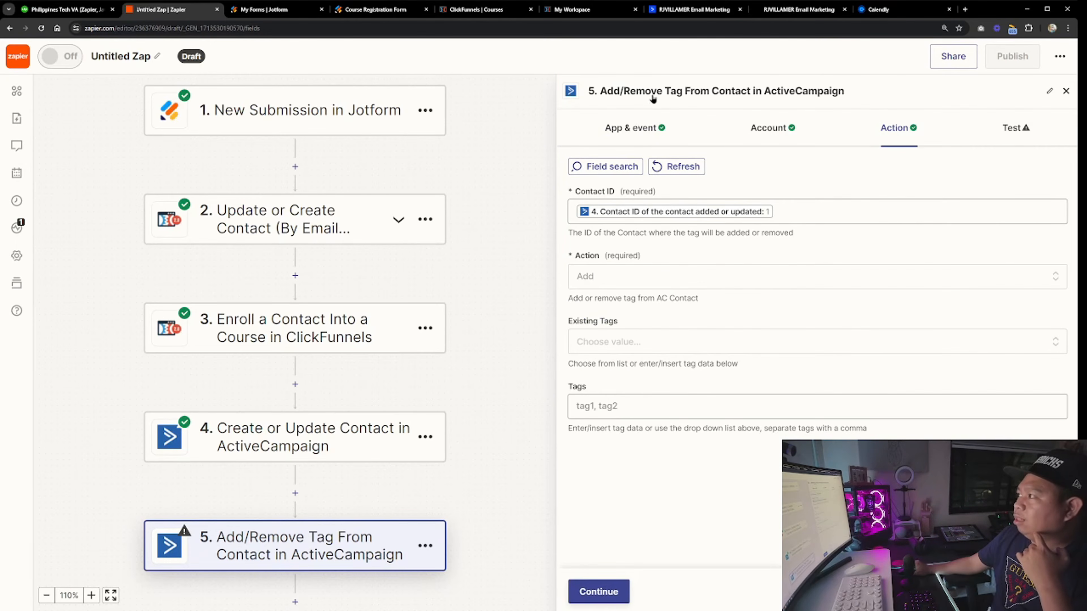
left_click(654, 350)
left_click(760, 571)
left_click(600, 406)
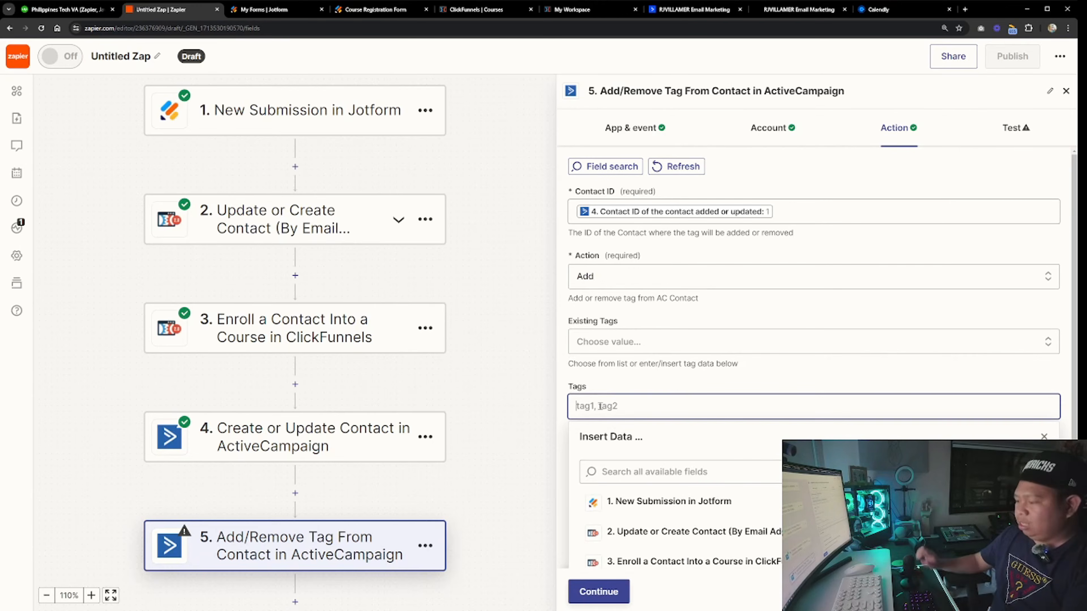
type("enrolled")
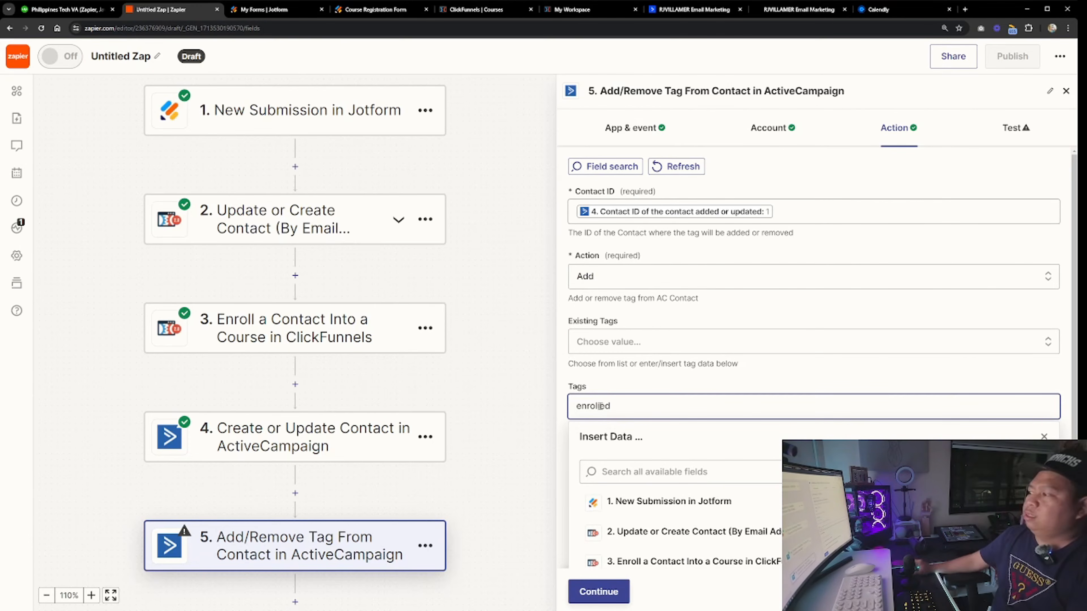
left_click(638, 386)
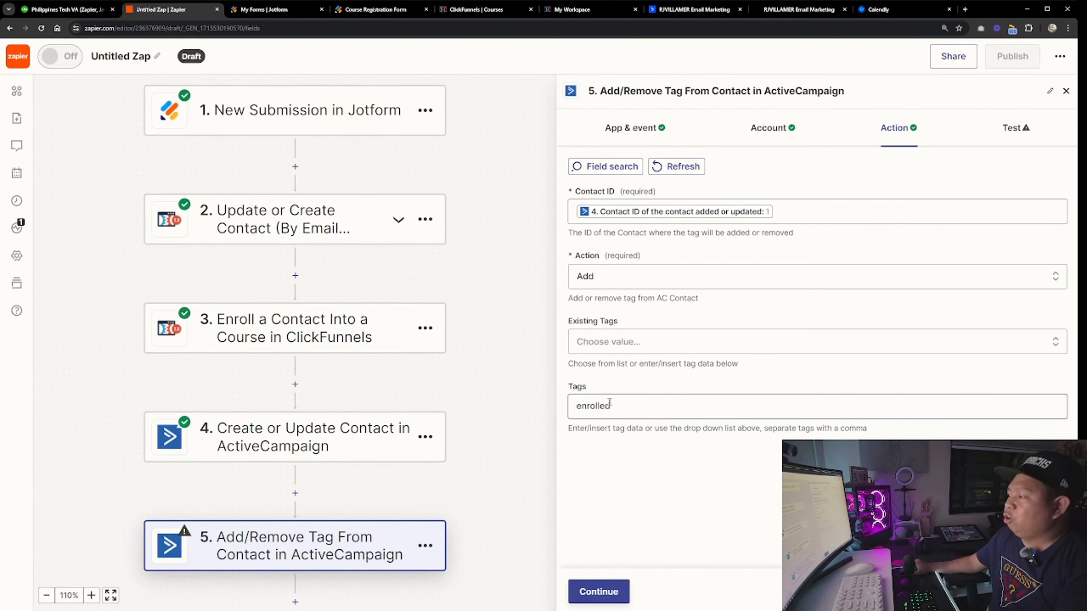
Continue to the test and send the enrolled tag to the contact in ActiveCampaign
left_click(606, 596)
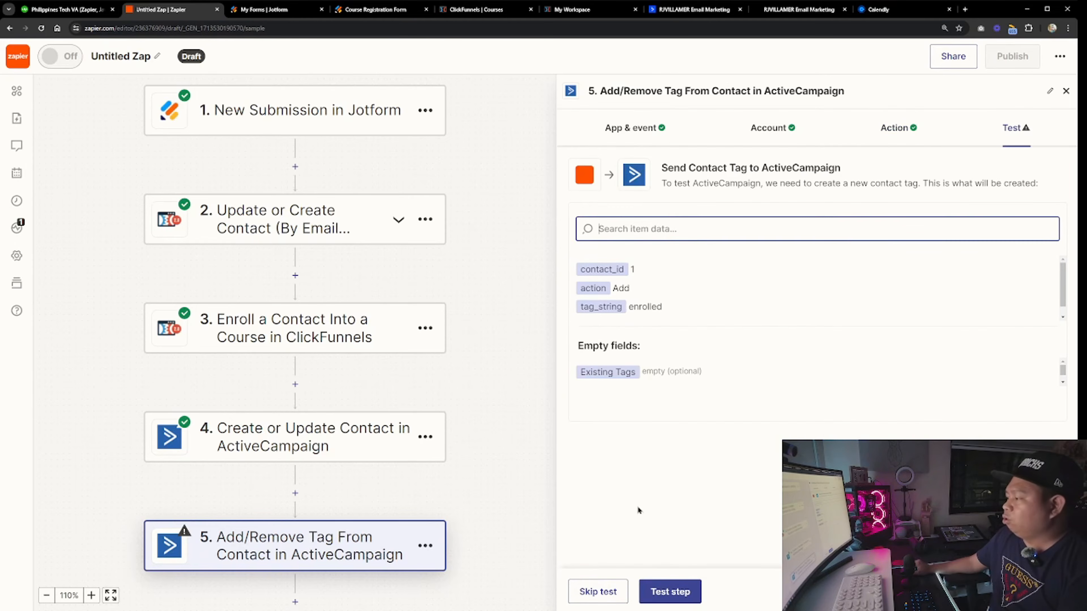
left_click(678, 591)
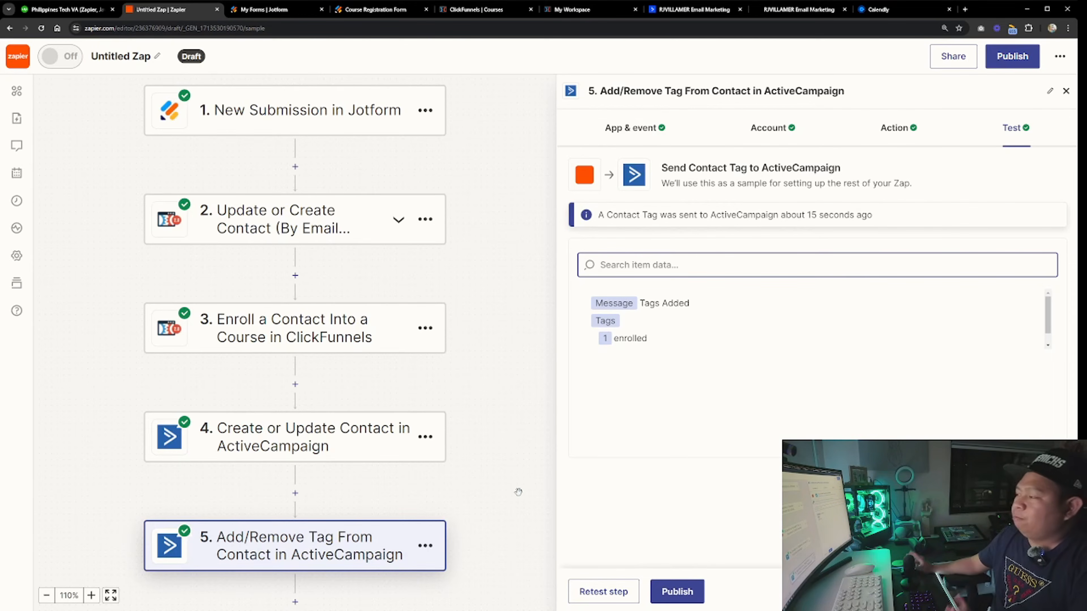
Review the ActiveCampaign automation triggered by the enrolled tag and its Enrolled email, comparing it with the Zap test result
left_click(808, 10)
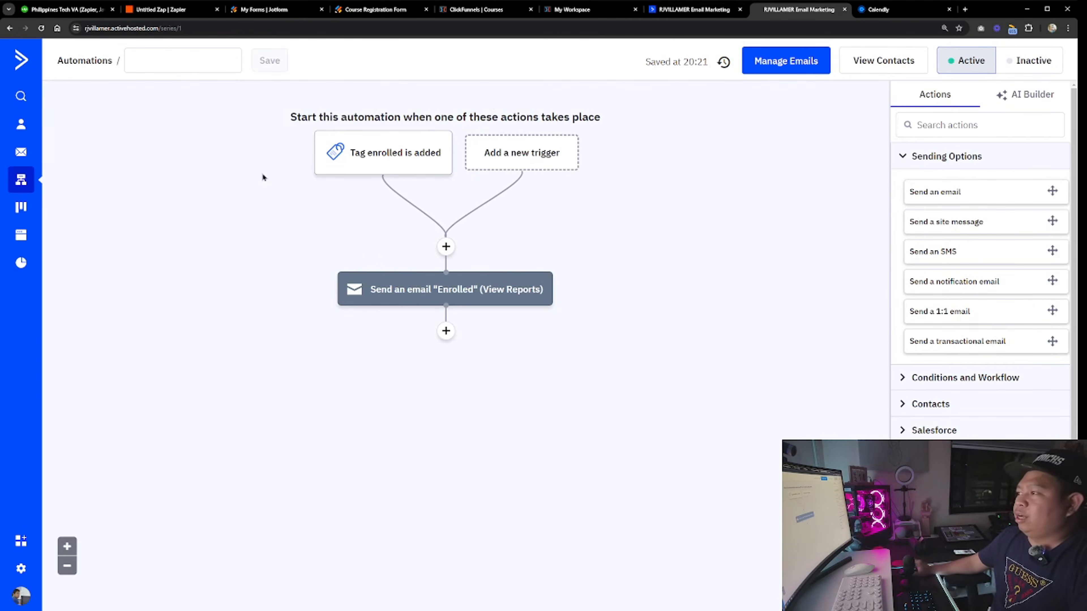
mouse_move(415, 164)
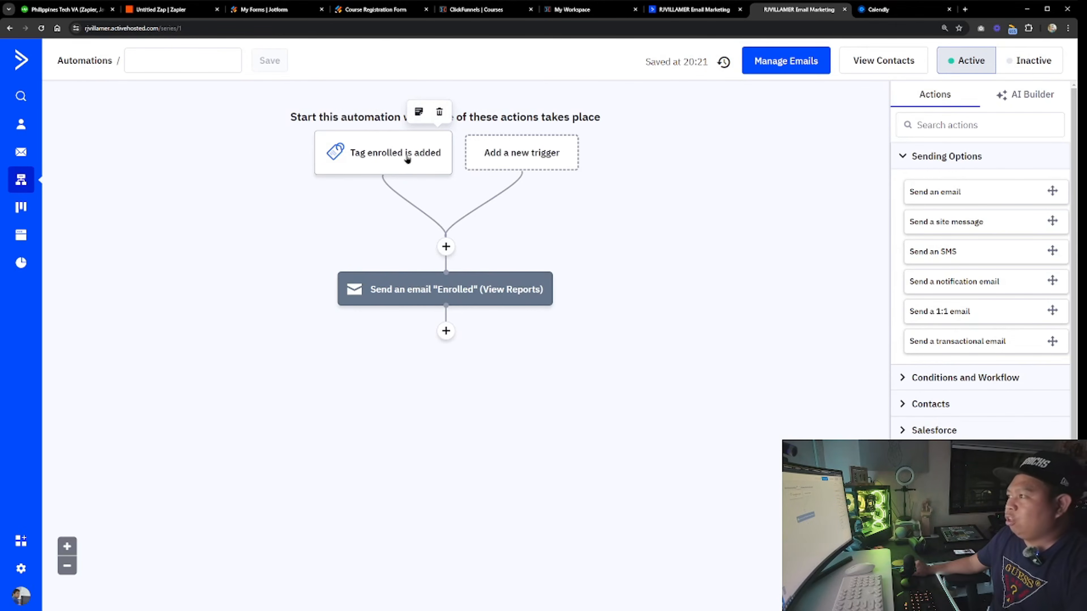
mouse_move(424, 298)
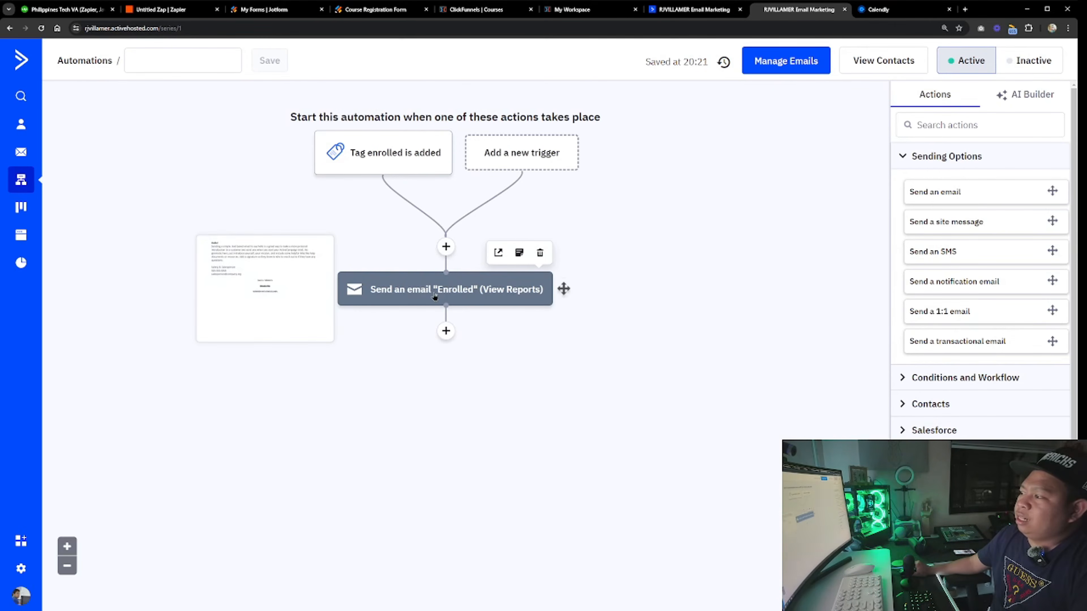
left_click(428, 297)
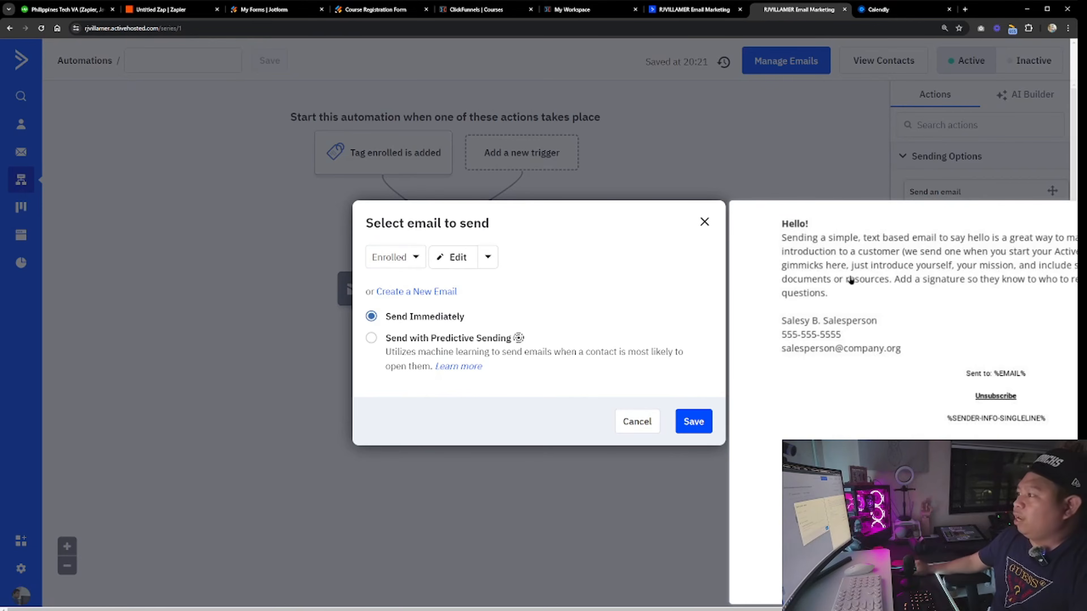
left_click(690, 10)
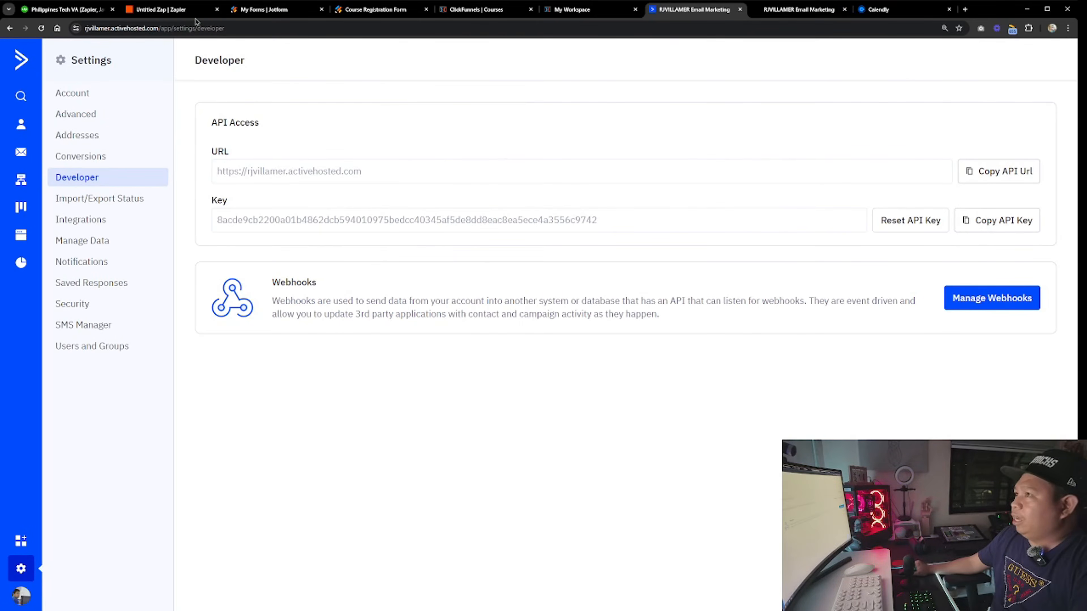
left_click(171, 9)
double_click(630, 338)
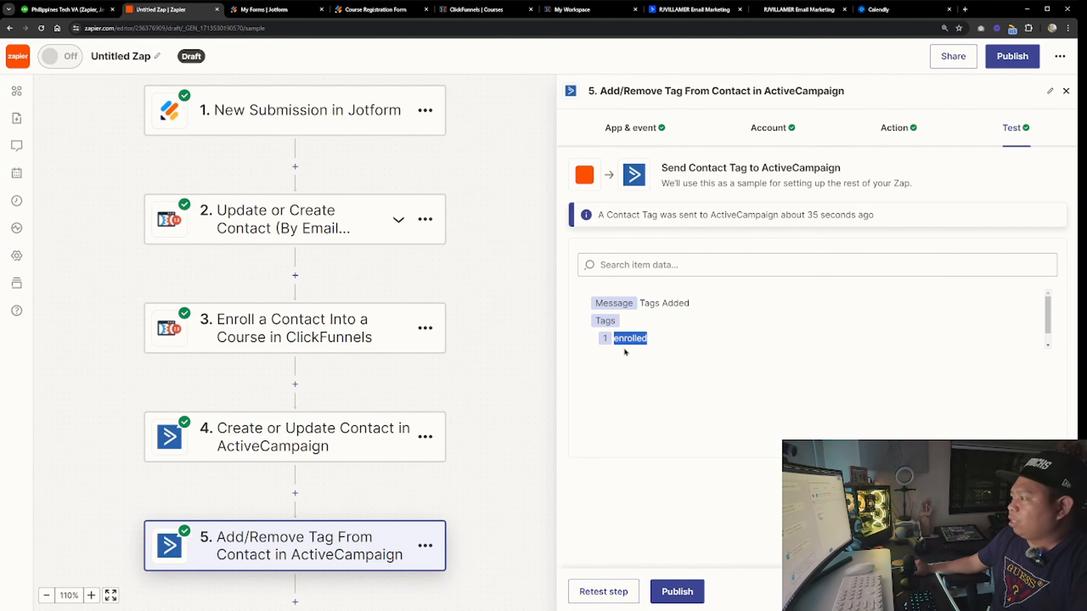
left_click(791, 10)
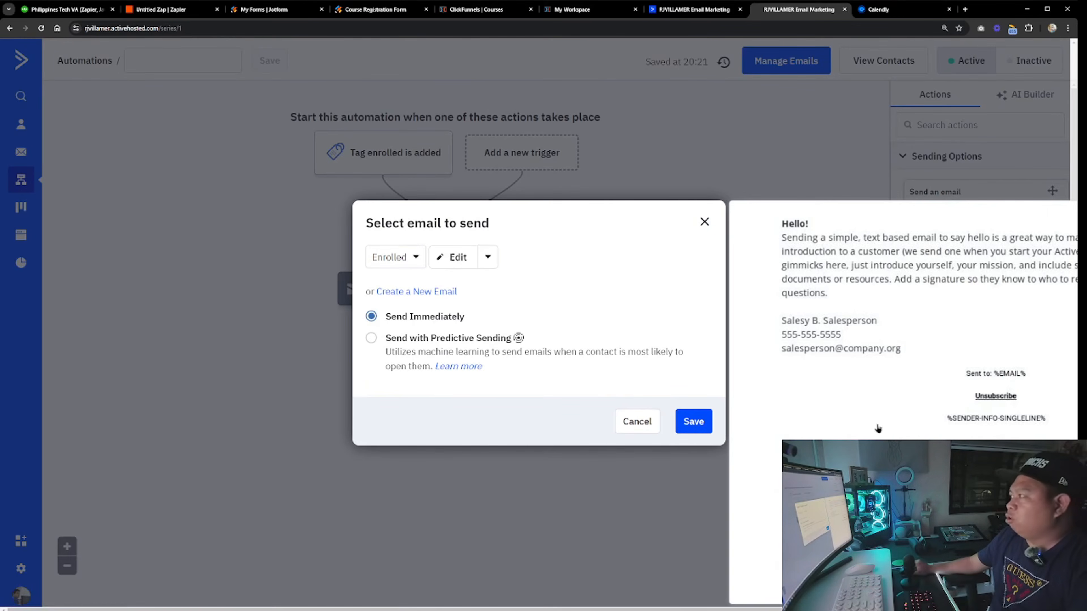
Publish the Zap to turn it on
left_click(697, 10)
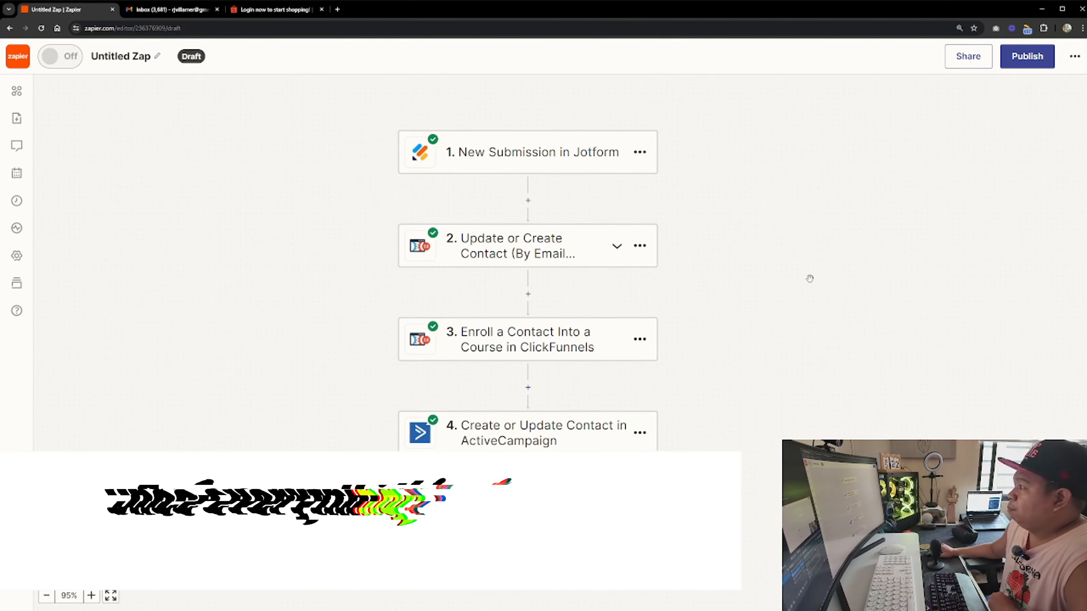
left_click(1029, 64)
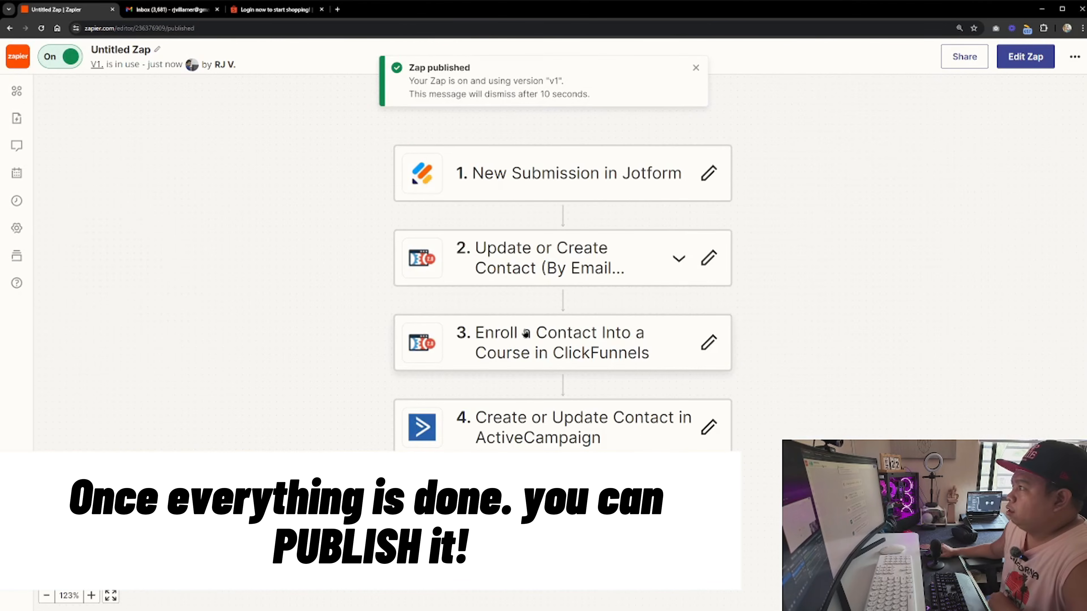
left_click(691, 67)
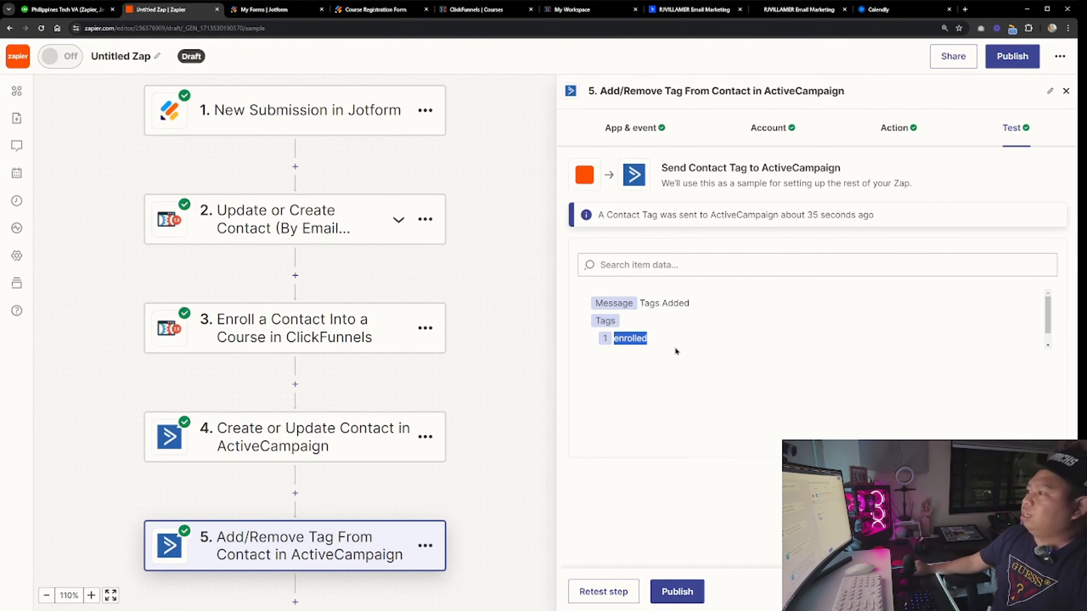
Review the Jotform trigger and the ClickFunnels contact step's event and field mappings
scroll(488, 363, "down", 1)
left_click(1065, 91)
left_click(274, 134)
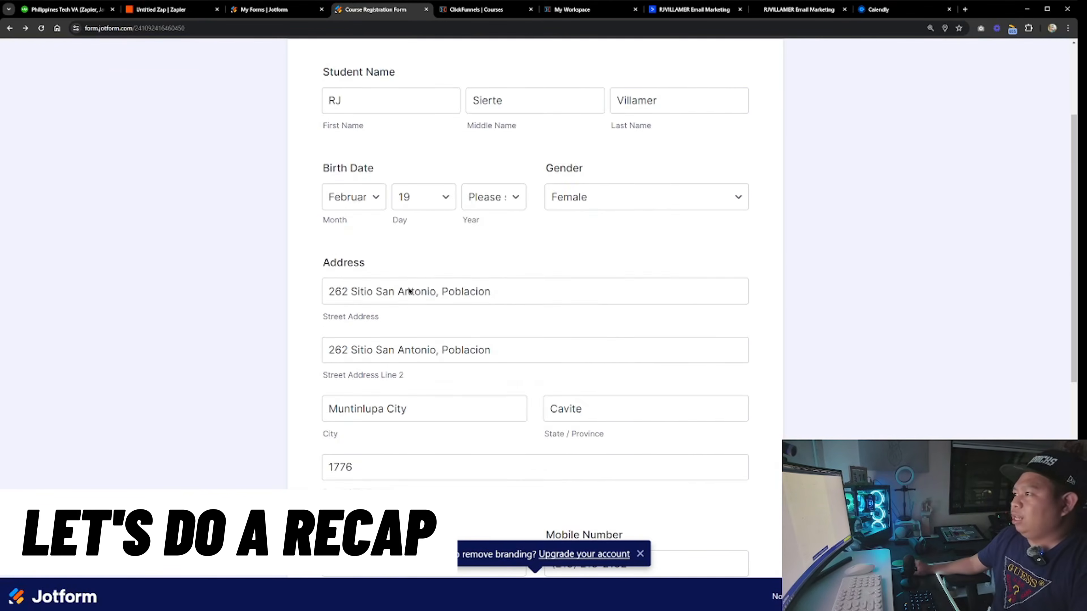
scroll(409, 290, "up", 4)
scroll(326, 214, "down", 4)
left_click(188, 10)
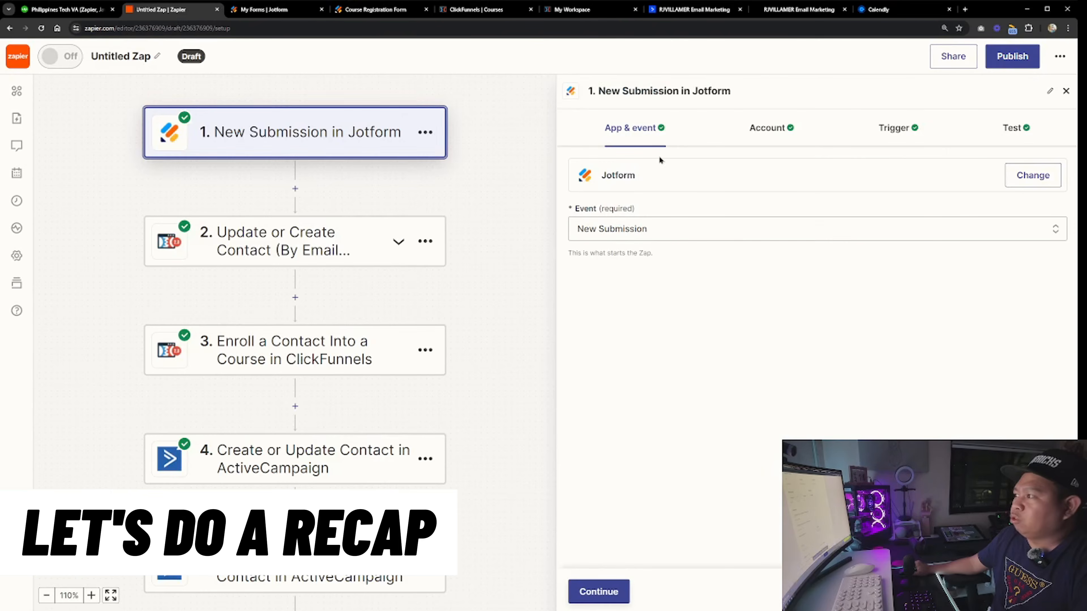
left_click(284, 250)
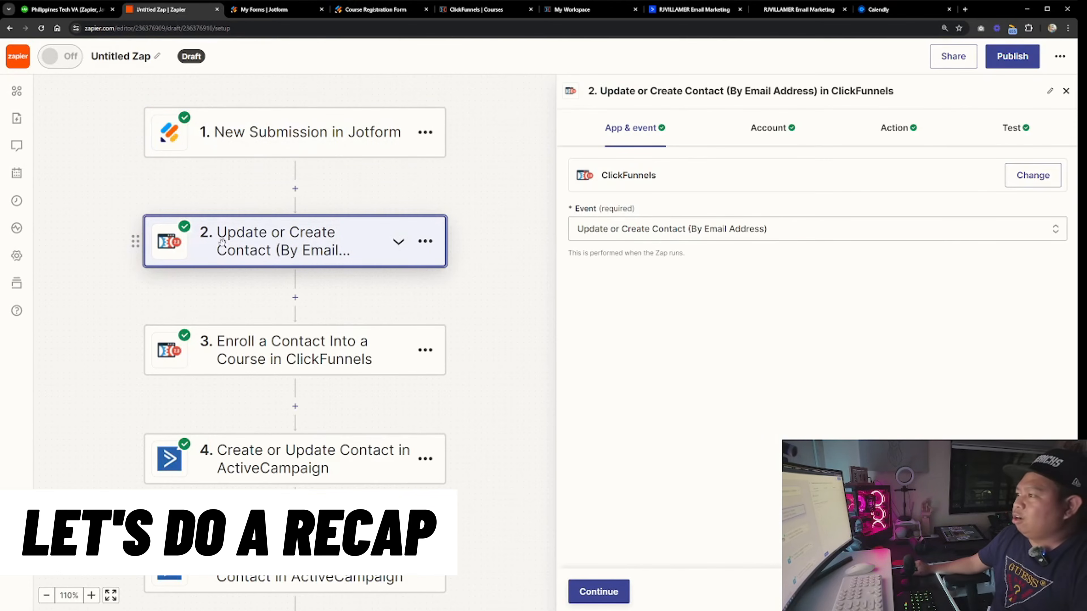
left_click(768, 133)
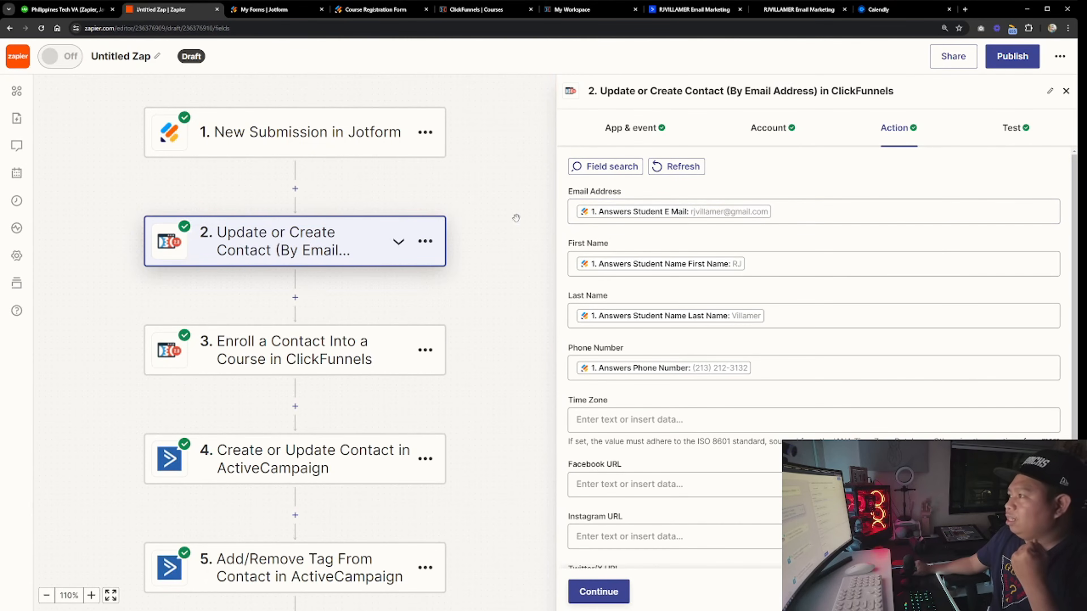
left_click(275, 348)
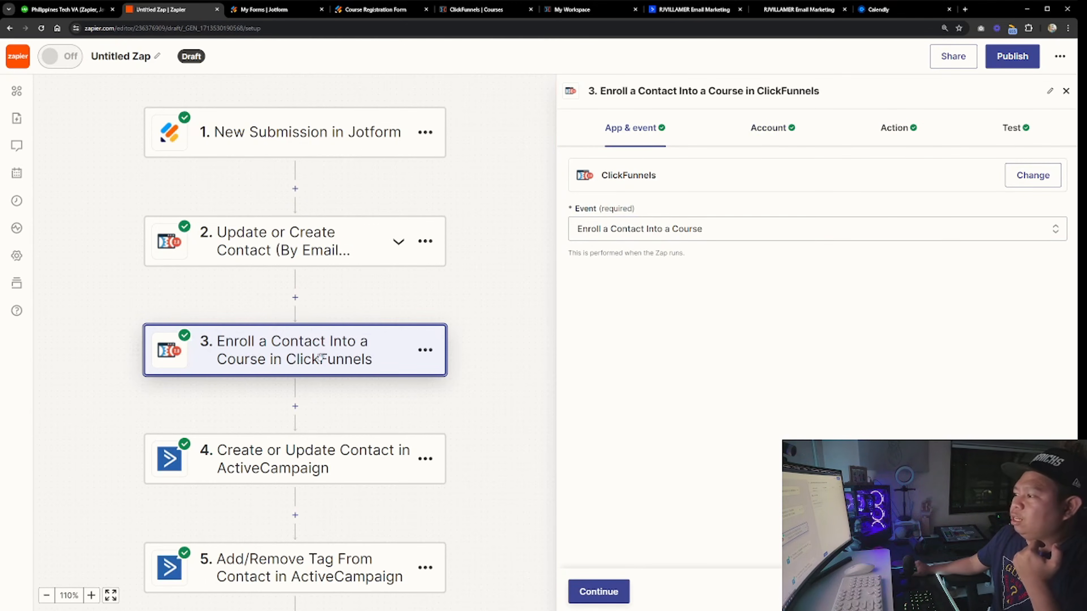
Review the registration form, the ClickFunnels course, and the enrollment and ActiveCampaign contact steps' settings
left_click(370, 10)
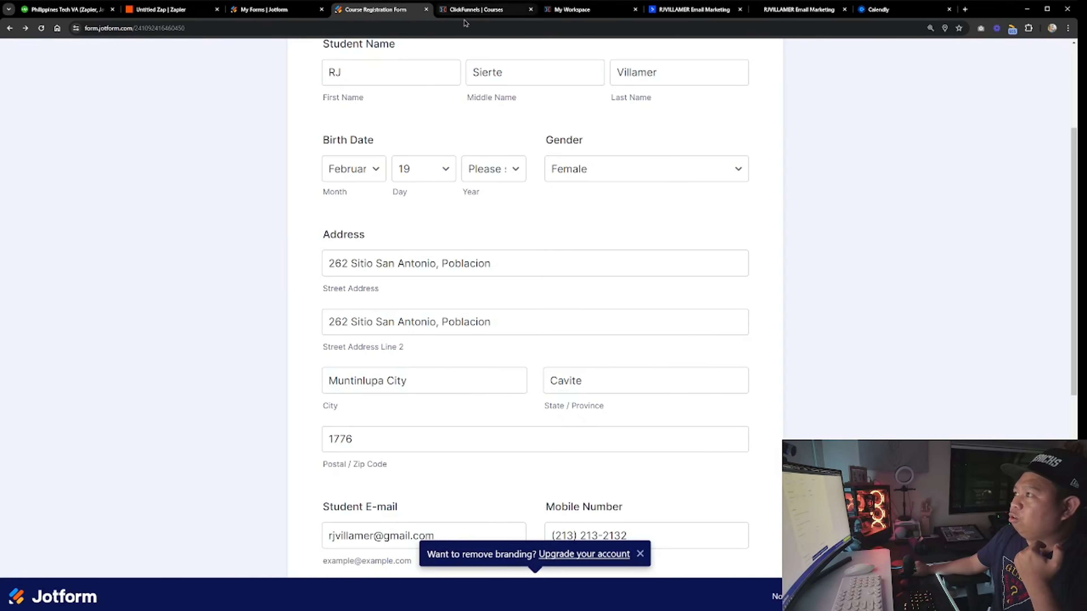
left_click(475, 9)
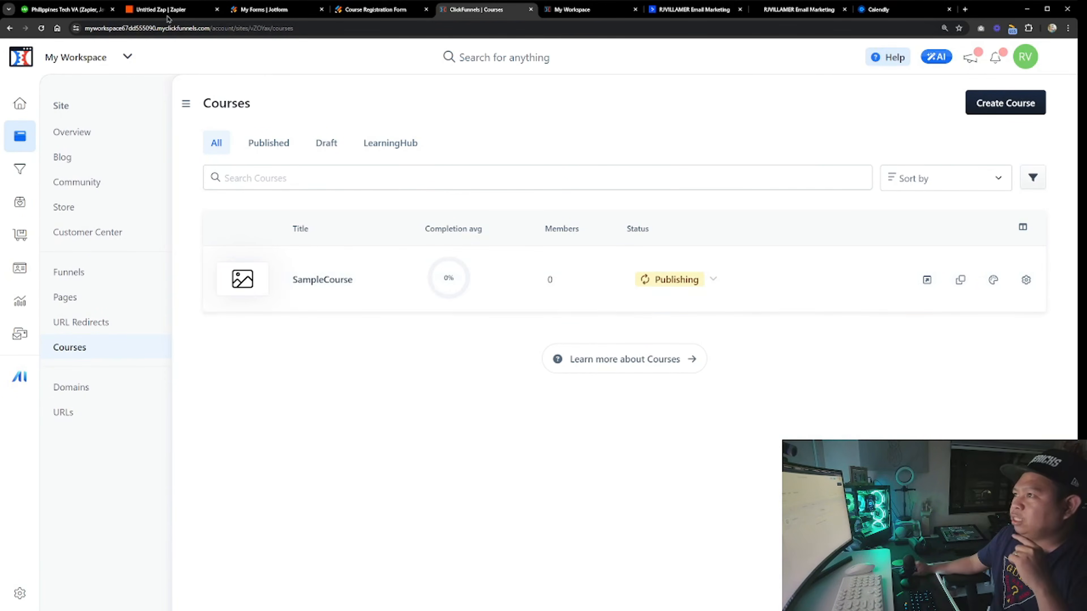
left_click(161, 9)
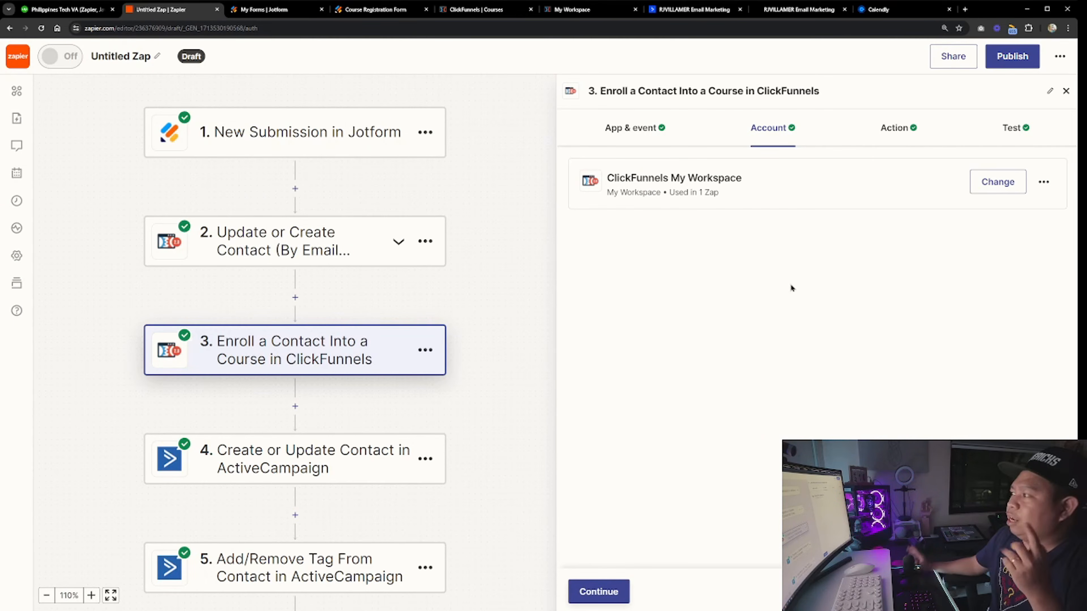
left_click(895, 128)
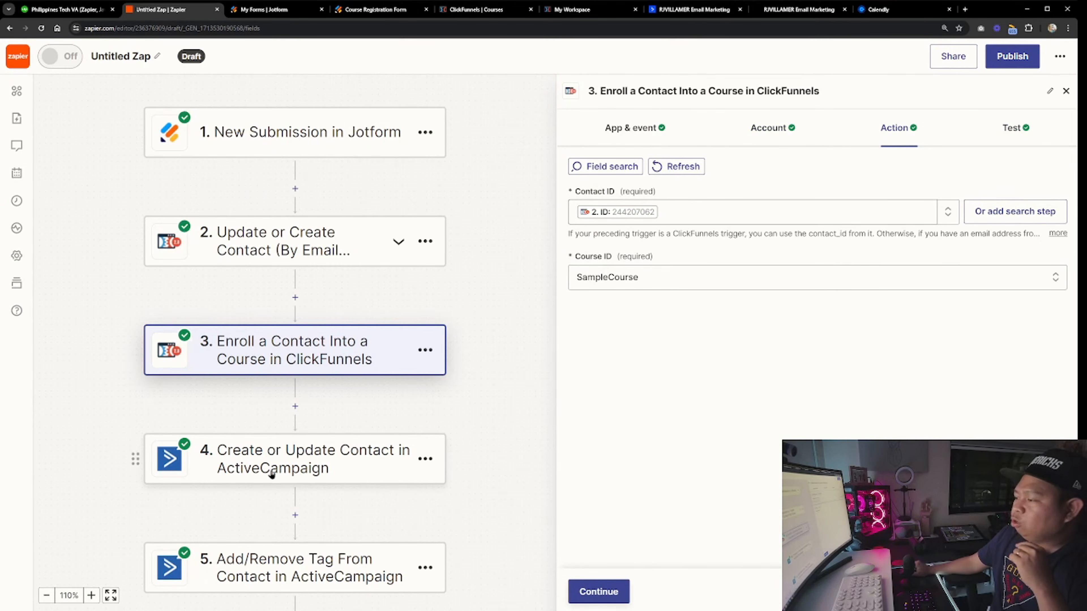
left_click(303, 463)
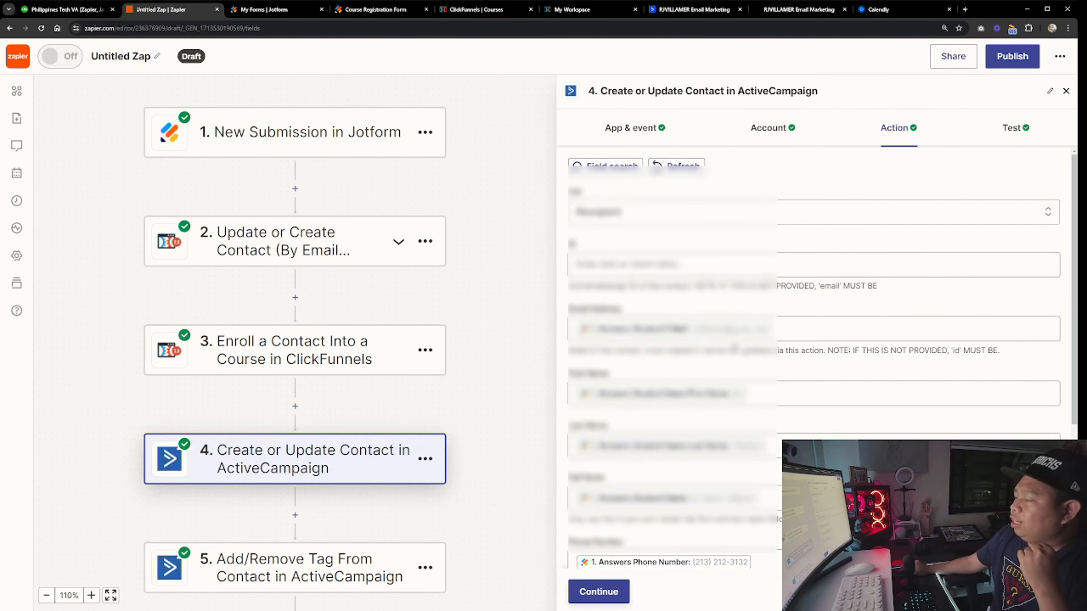
scroll(733, 348, "down", 2)
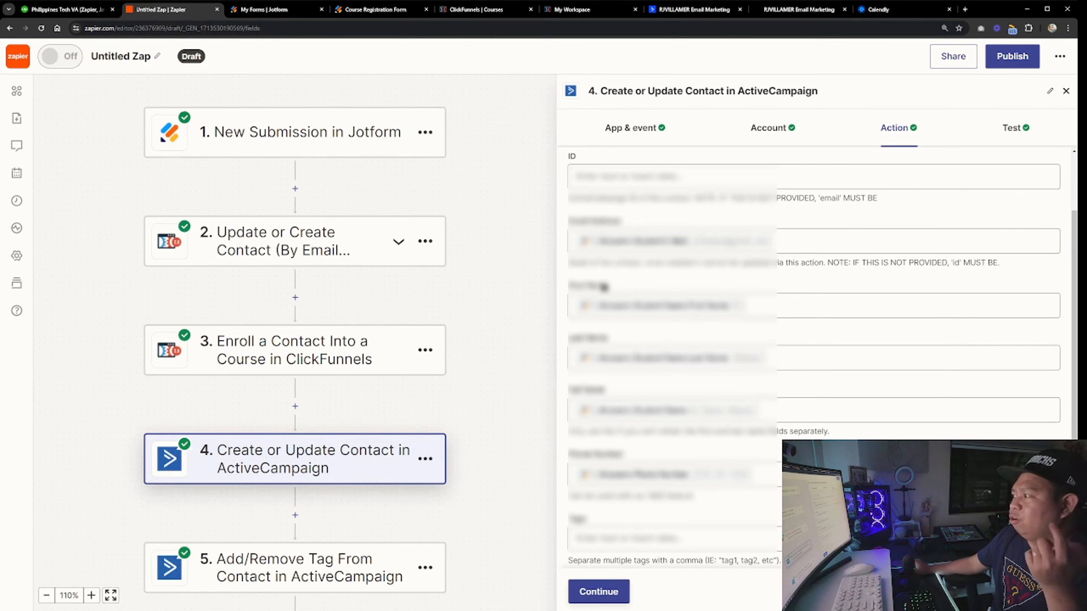
scroll(352, 392, "down", 2)
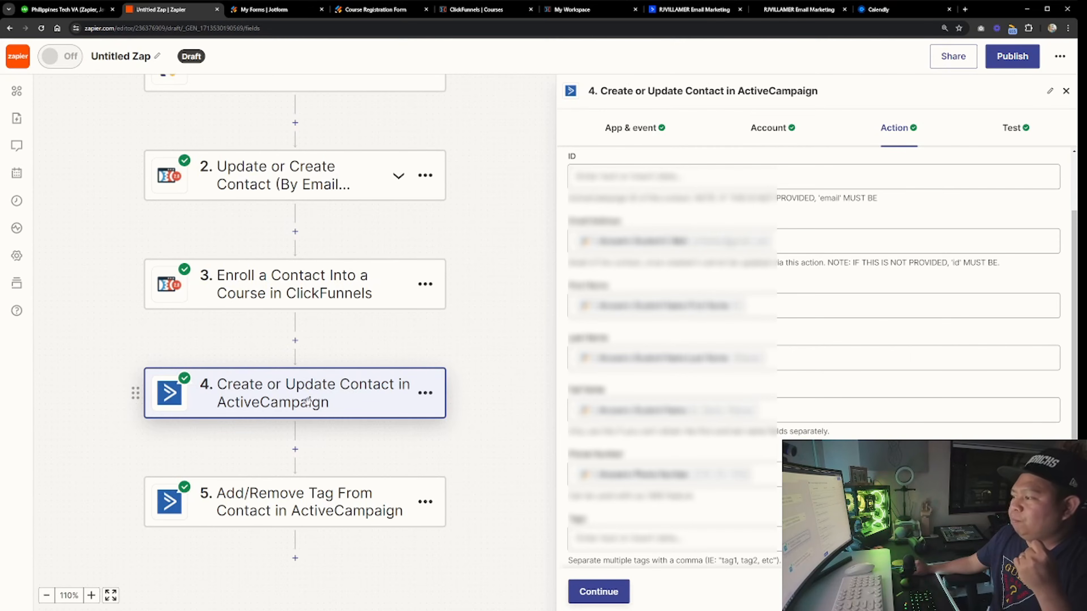
Review the ActiveCampaign contact step and the add-tag step's event and action settings, including the enrolled tag
left_click(305, 511)
left_click(772, 135)
left_click(895, 129)
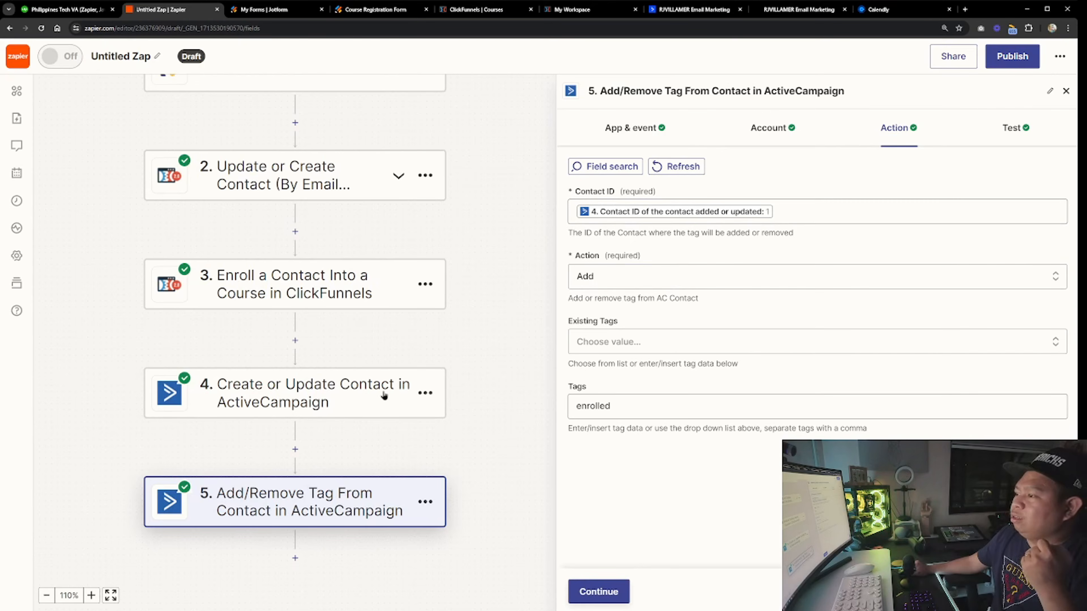
left_click(263, 403)
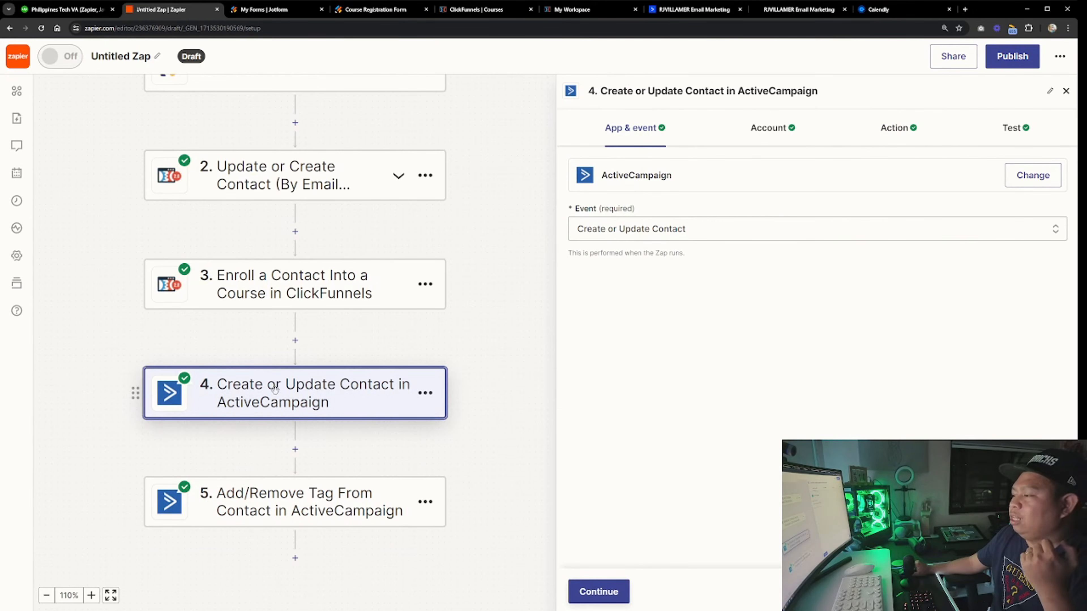
left_click(768, 133)
left_click(896, 133)
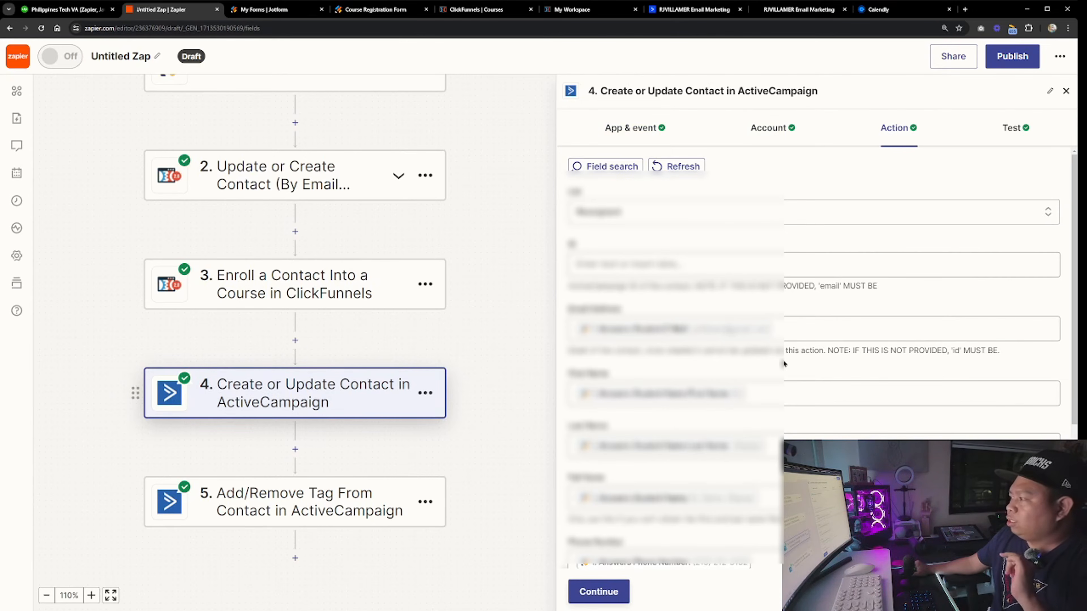
scroll(731, 374, "down", 2)
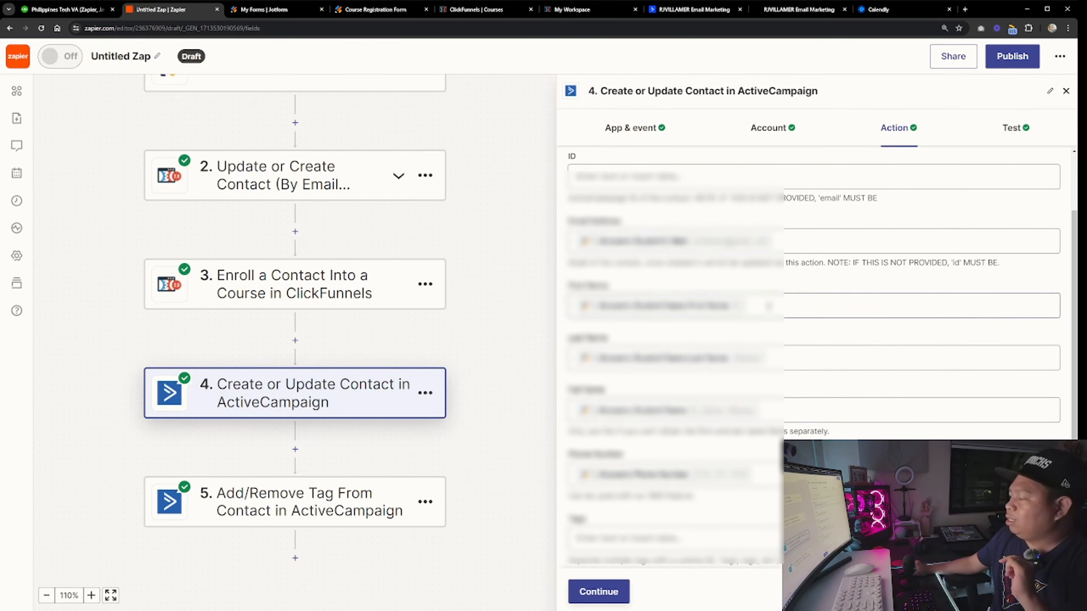
left_click(257, 503)
left_click(265, 398)
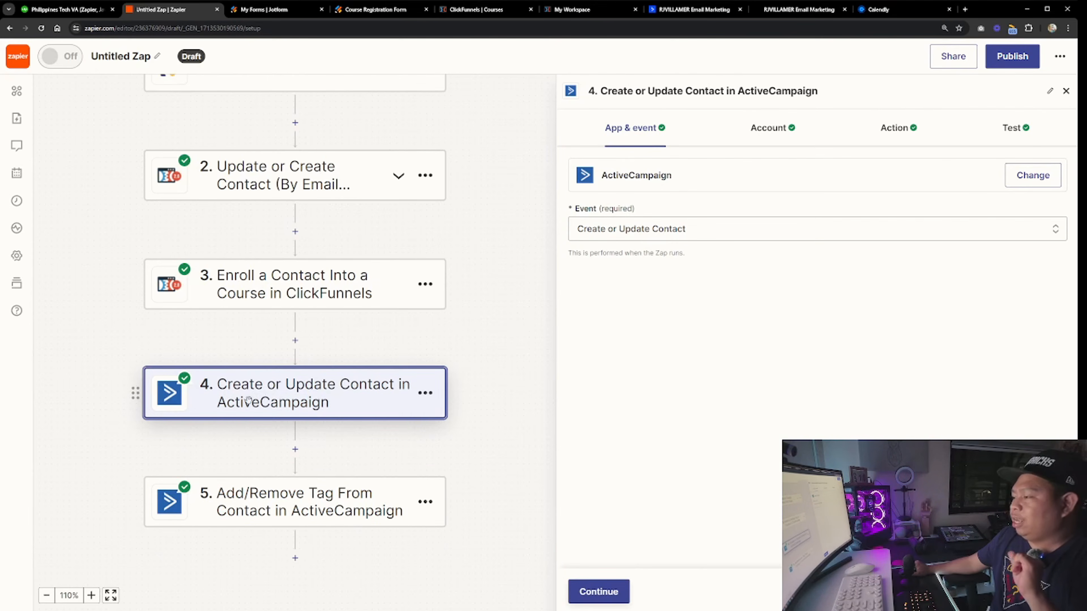
left_click(282, 500)
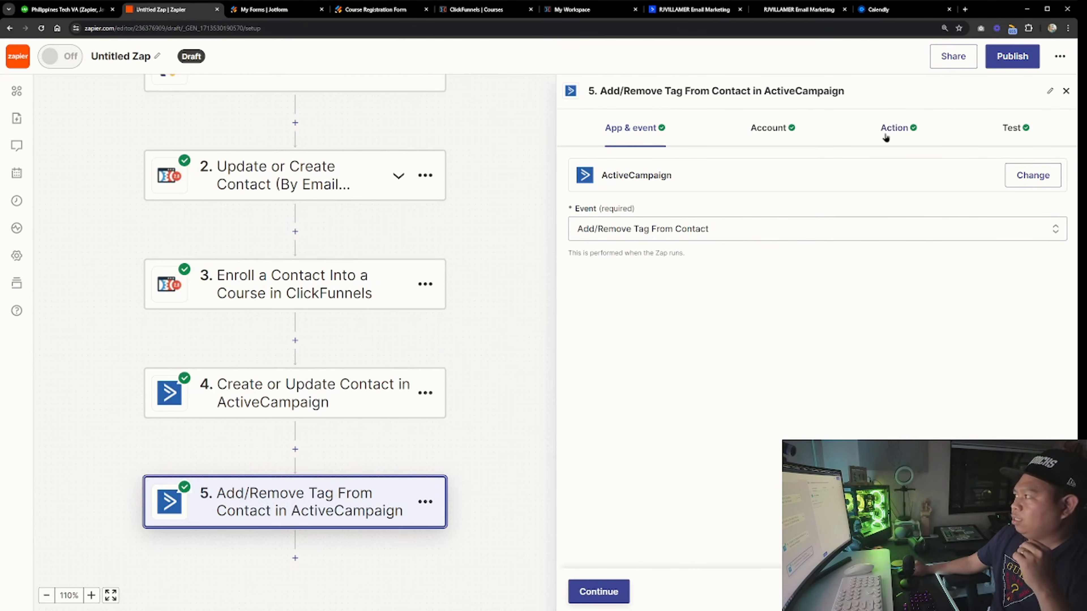
left_click(876, 148)
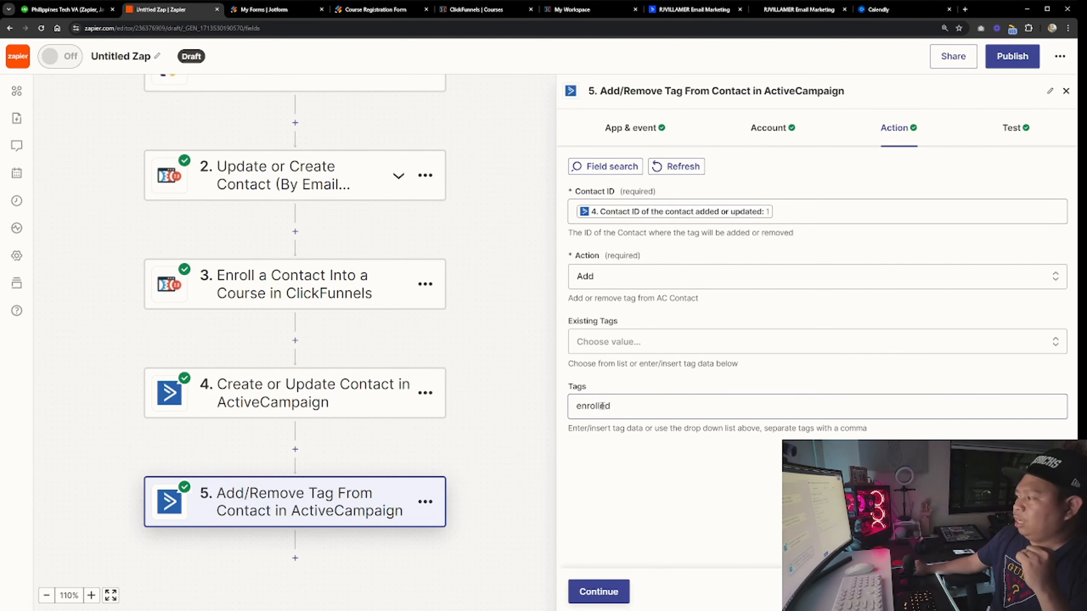
Close the ActiveCampaign email selection dialog and look over the automation and the Jotform forms list
left_click(799, 10)
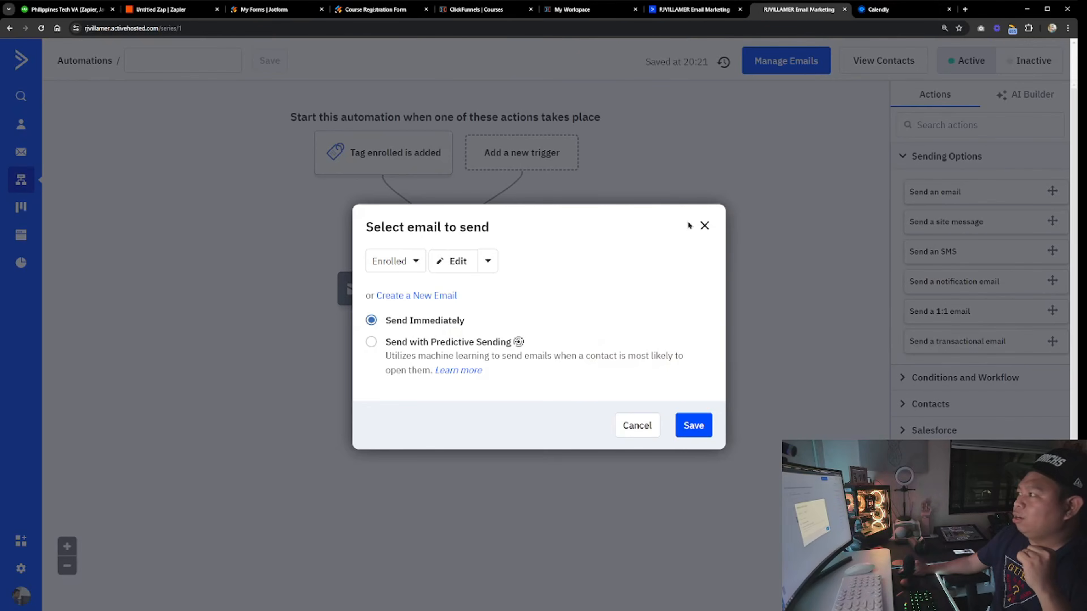
left_click(703, 224)
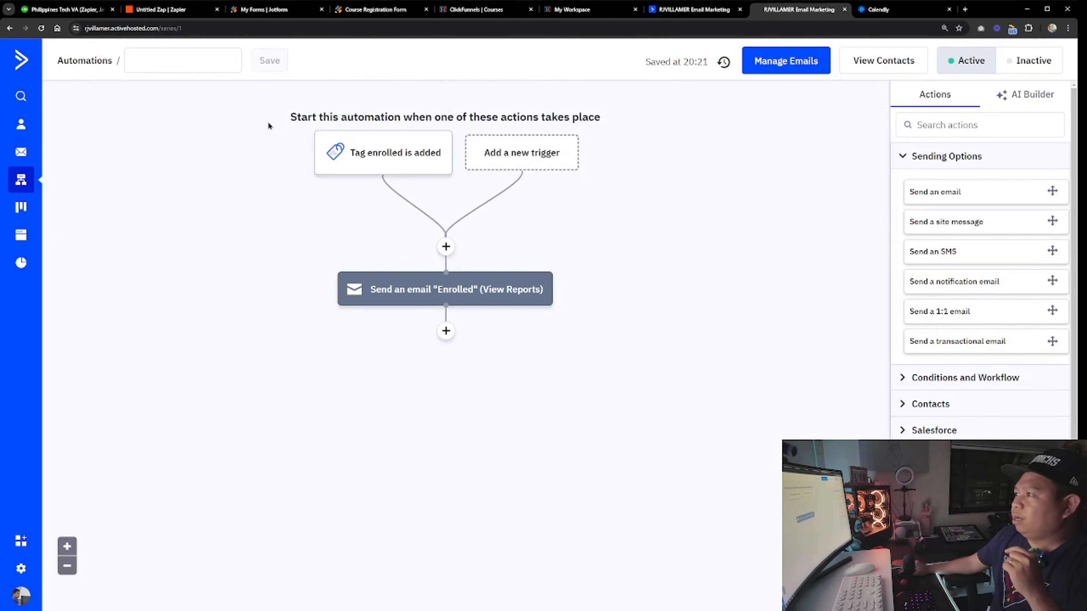
left_click(283, 11)
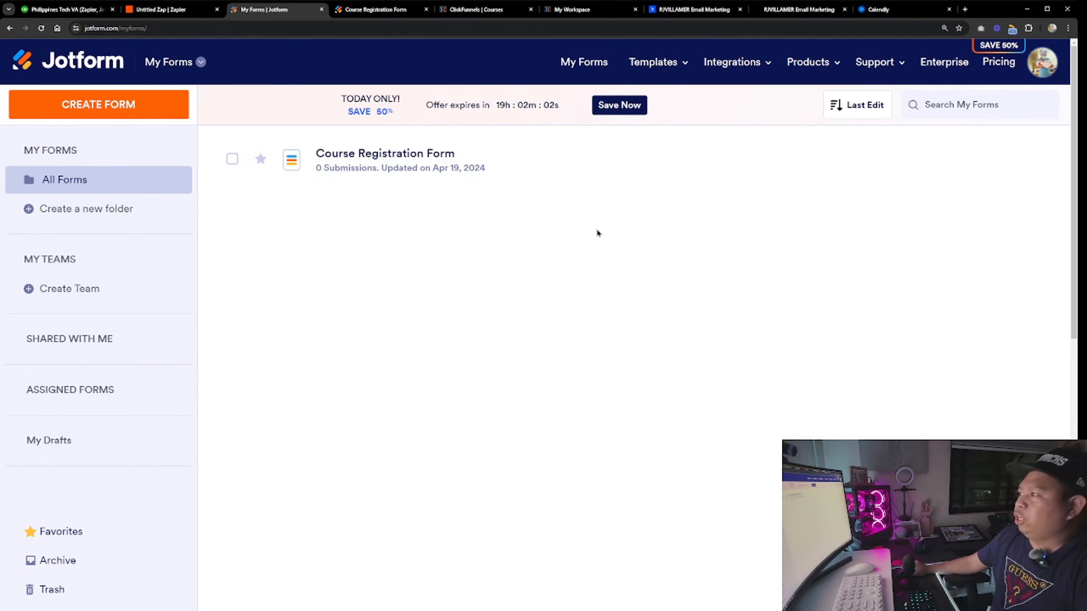
Read the job posting's list of tools the automation should use
key("ctrl+1")
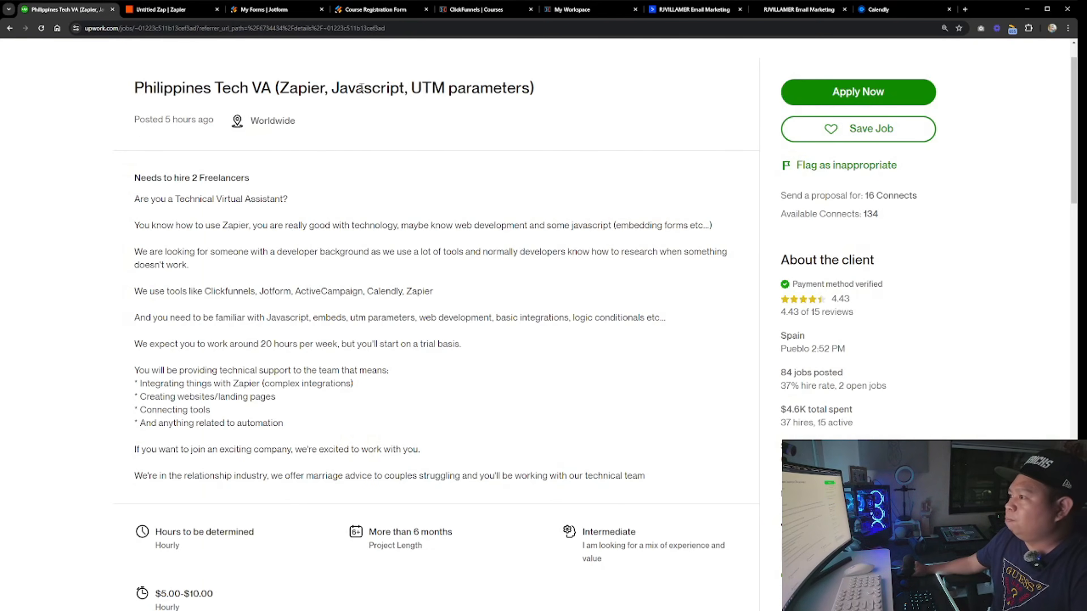
double_click(229, 290)
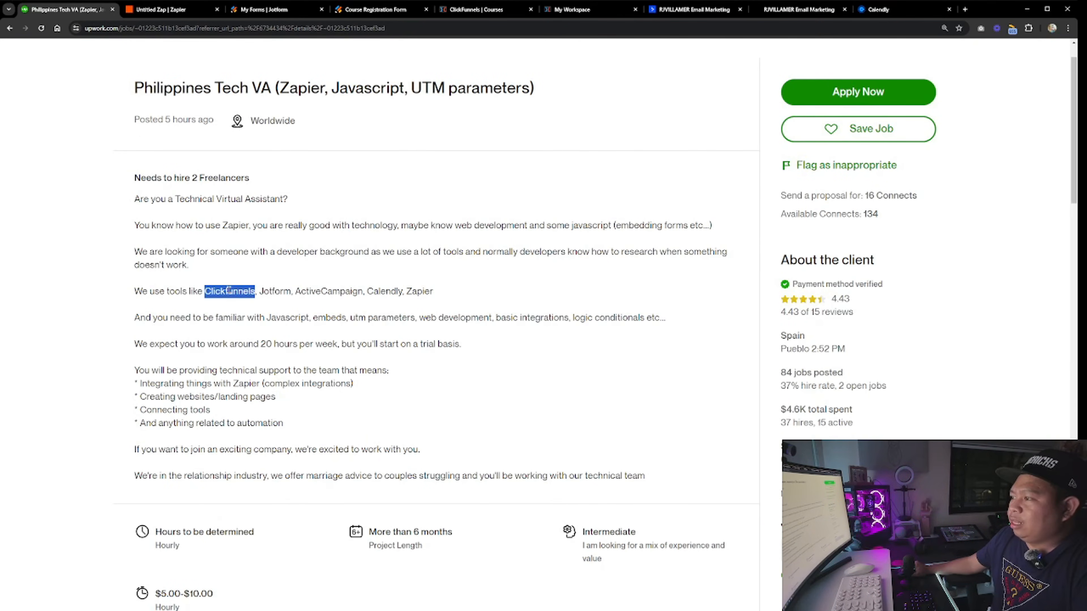
double_click(275, 291)
double_click(336, 293)
double_click(387, 293)
Try to add a Calendly action as a sixth step of the Zap, then remove the empty step
left_click(174, 8)
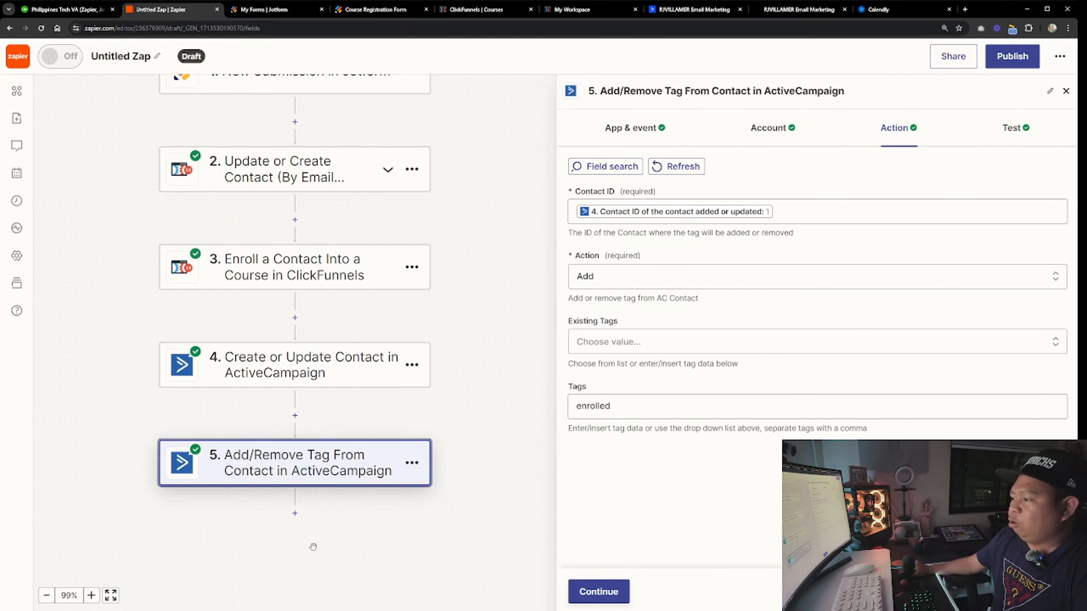
left_click(295, 513)
type("ca;le")
key("BackSpace")
type("lendly")
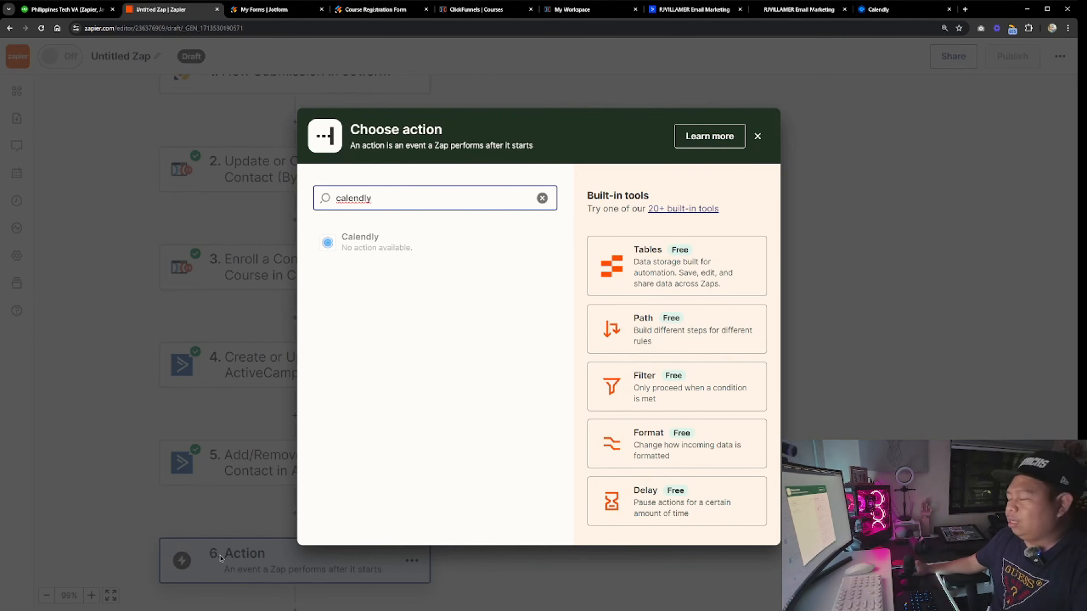
left_click(757, 136)
scroll(263, 205, "up", 3)
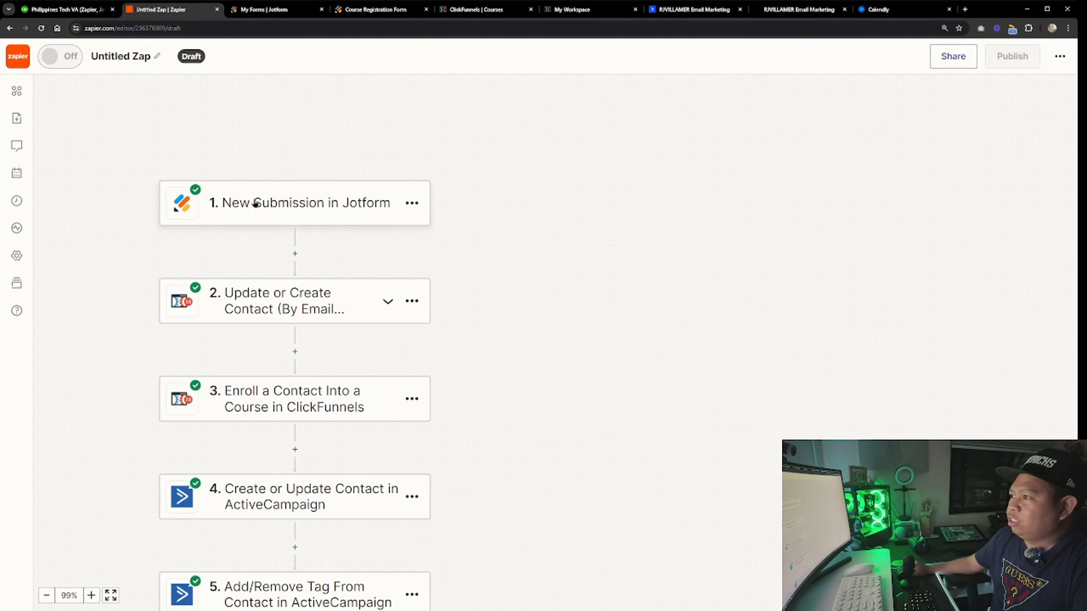
scroll(225, 209, "down", 5)
left_click(308, 479)
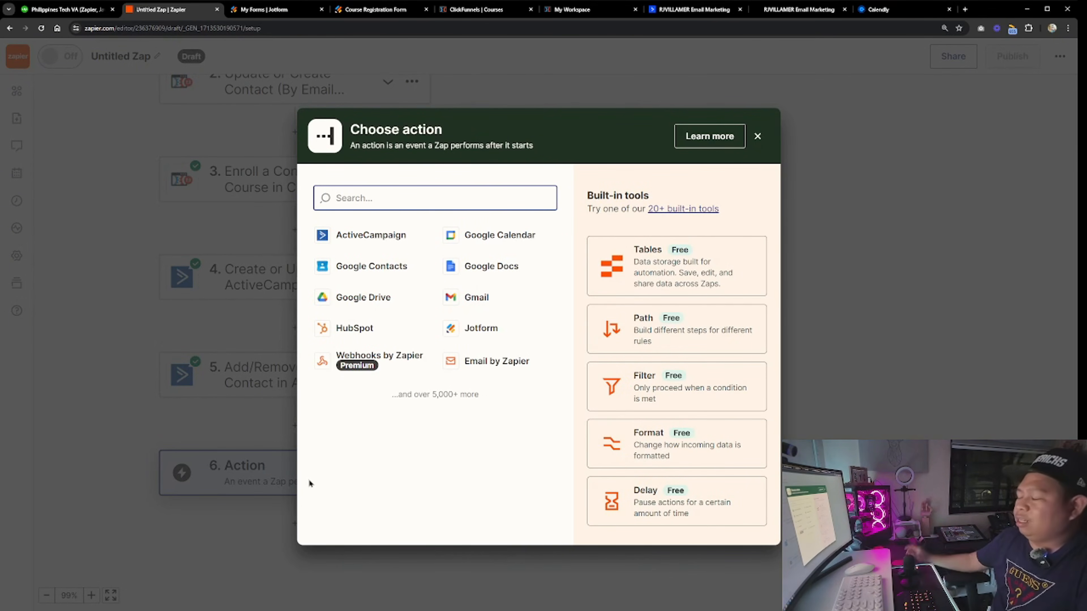
left_click(755, 138)
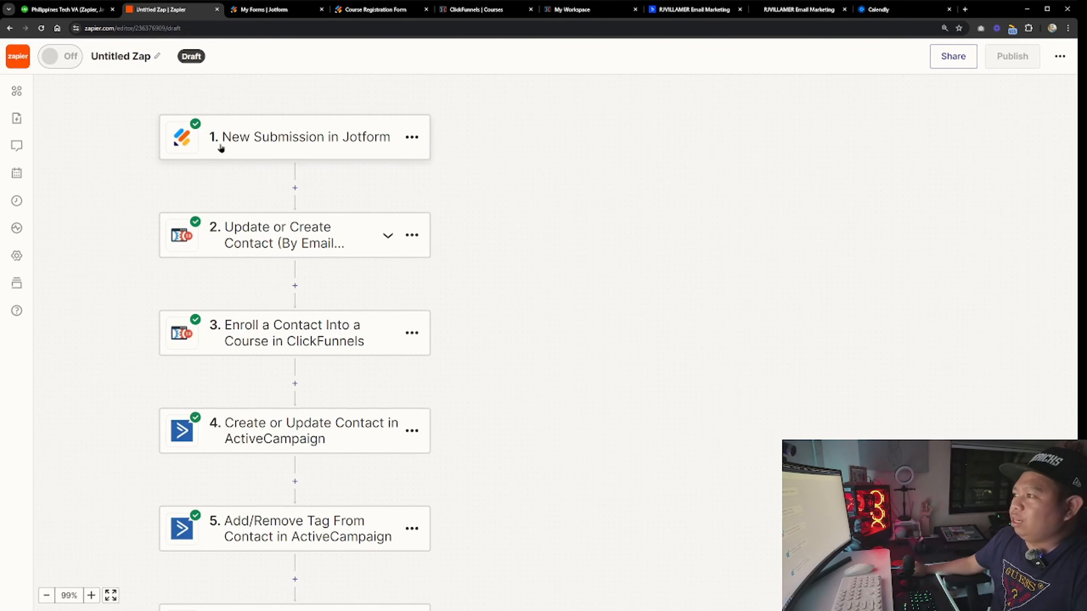
left_click(412, 497)
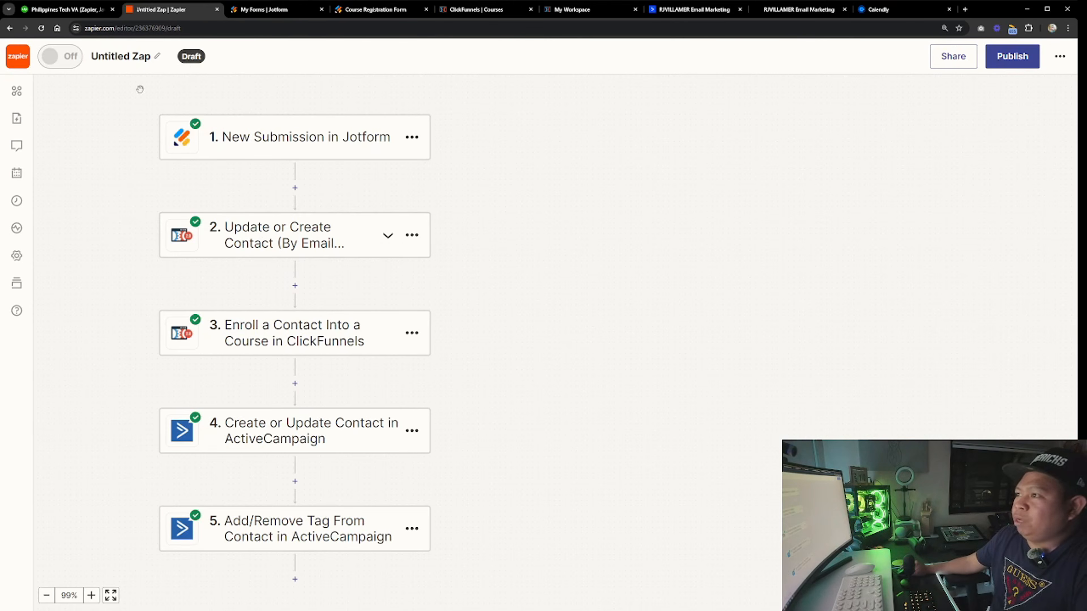
Reread the job posting's tools list
left_click(78, 11)
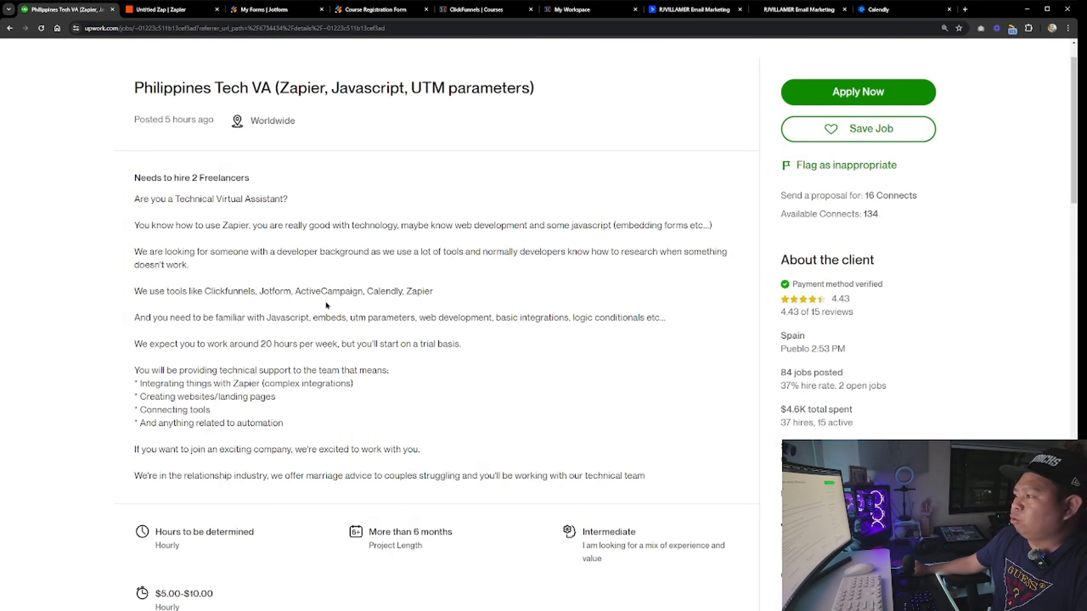
double_click(280, 291)
left_click(326, 294)
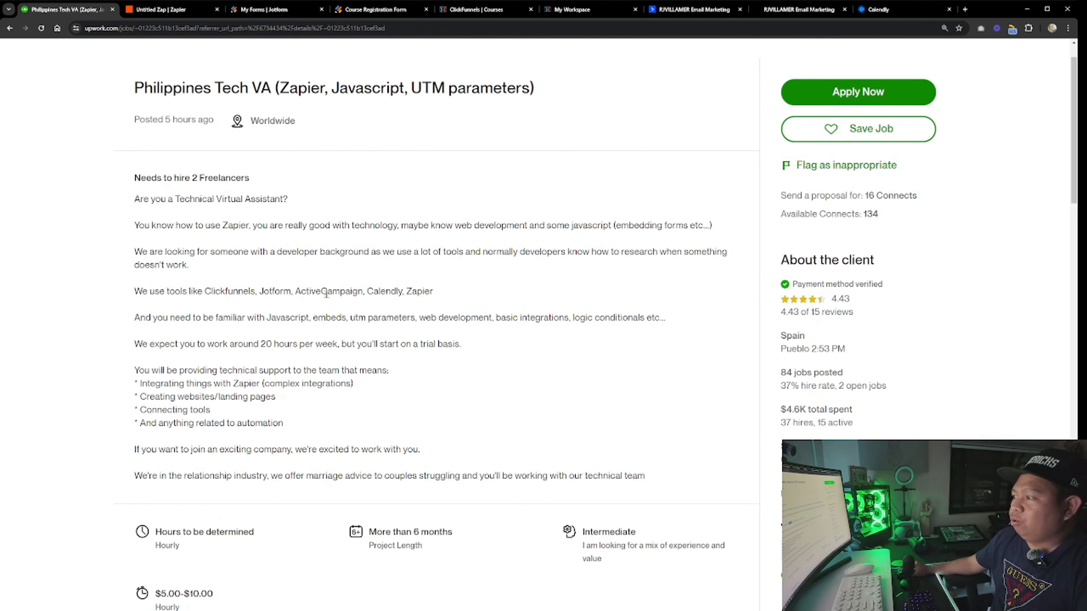
key("ctrl+Tab")
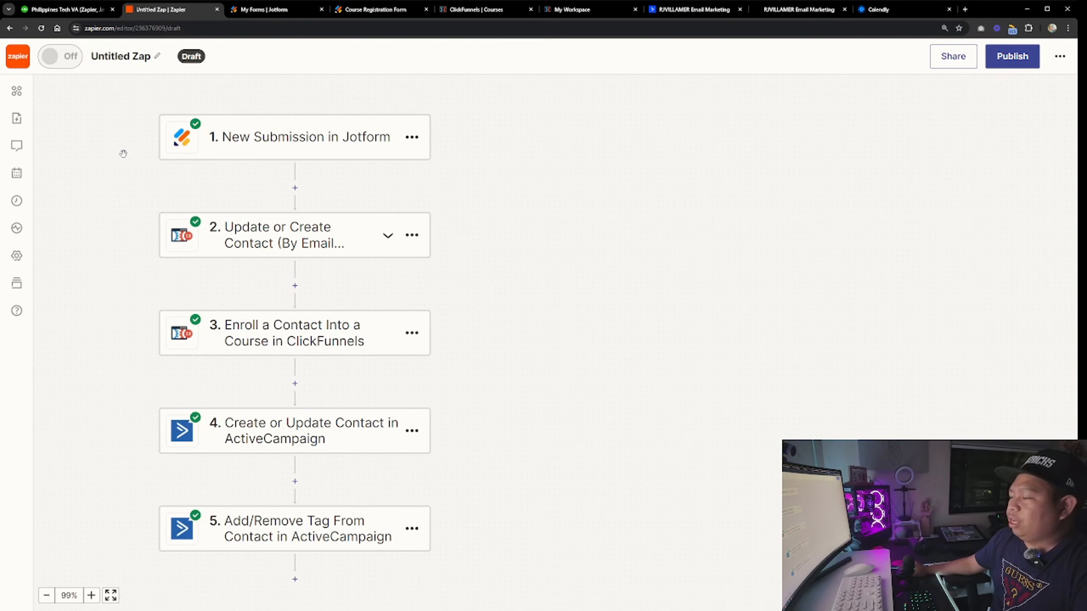
Browse Zapier's top marketing apps and the Facebook Lead Ads integrations page
scroll(416, 200, "up", 1)
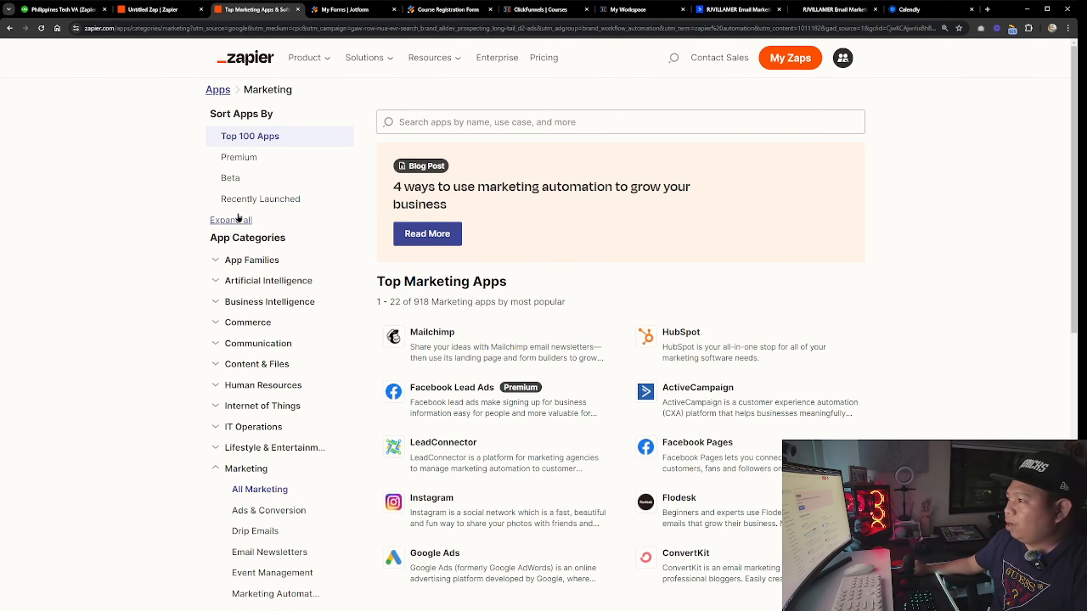
scroll(154, 227, "down", 1)
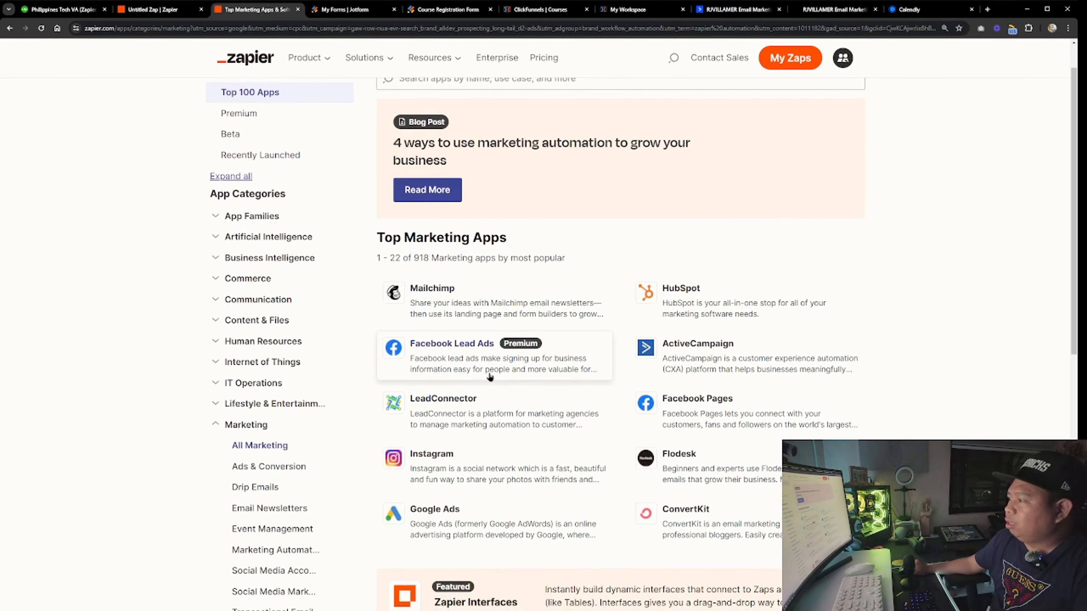
left_click(469, 356)
scroll(428, 330, "down", 2)
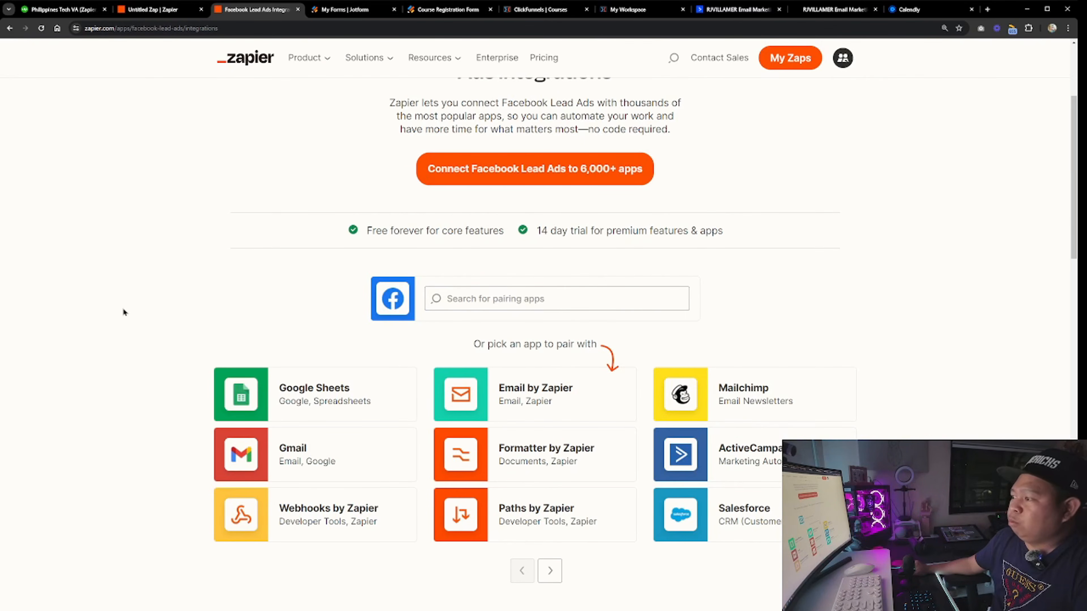
scroll(353, 261, "down", 1)
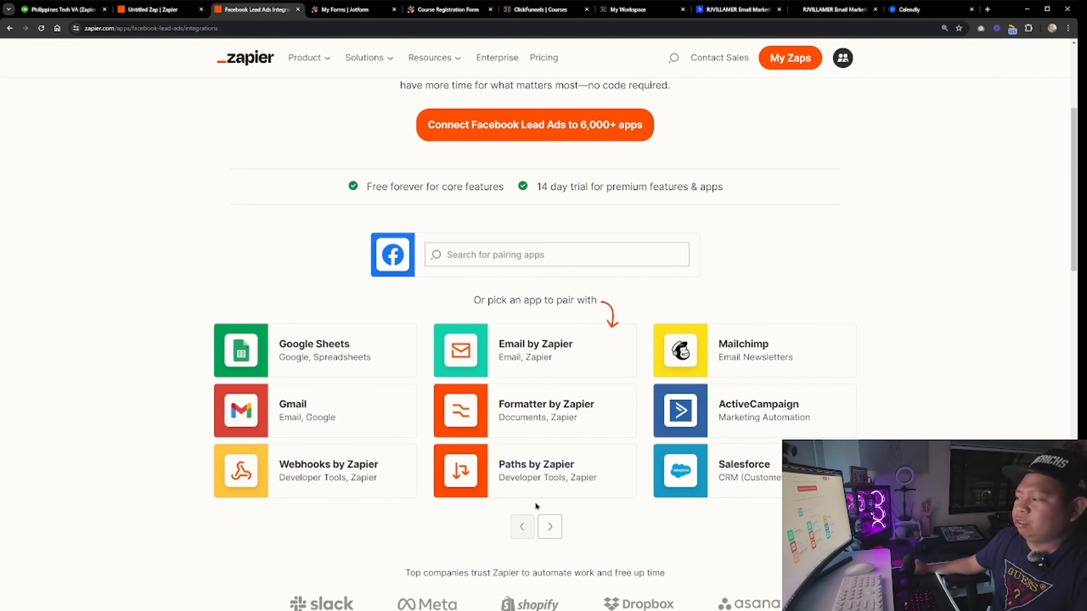
left_click(559, 535)
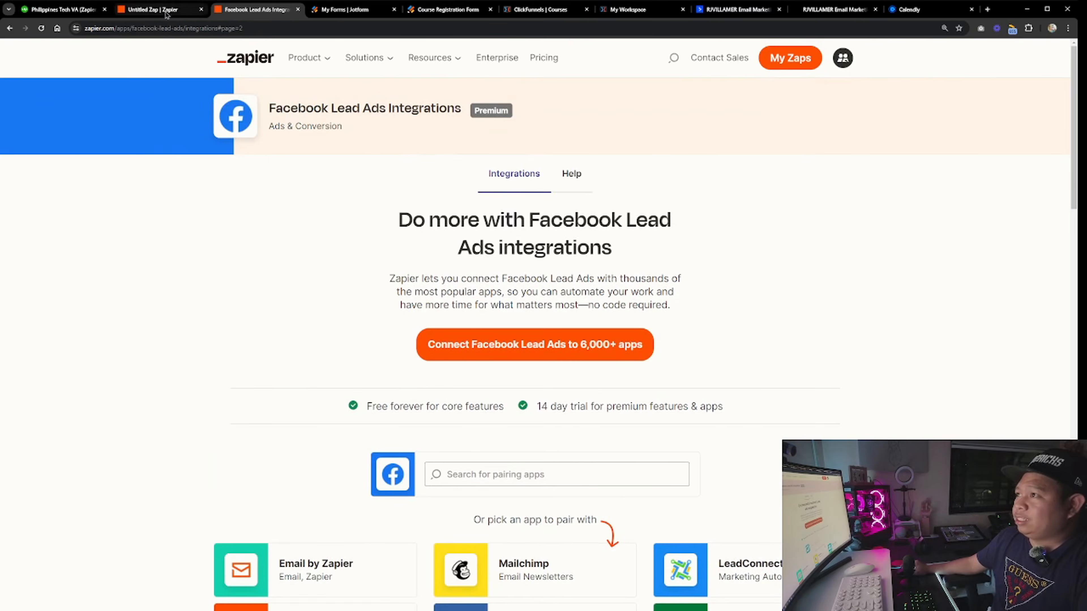
Compare the five-step Zap with the requirements in the job posting
left_click(168, 11)
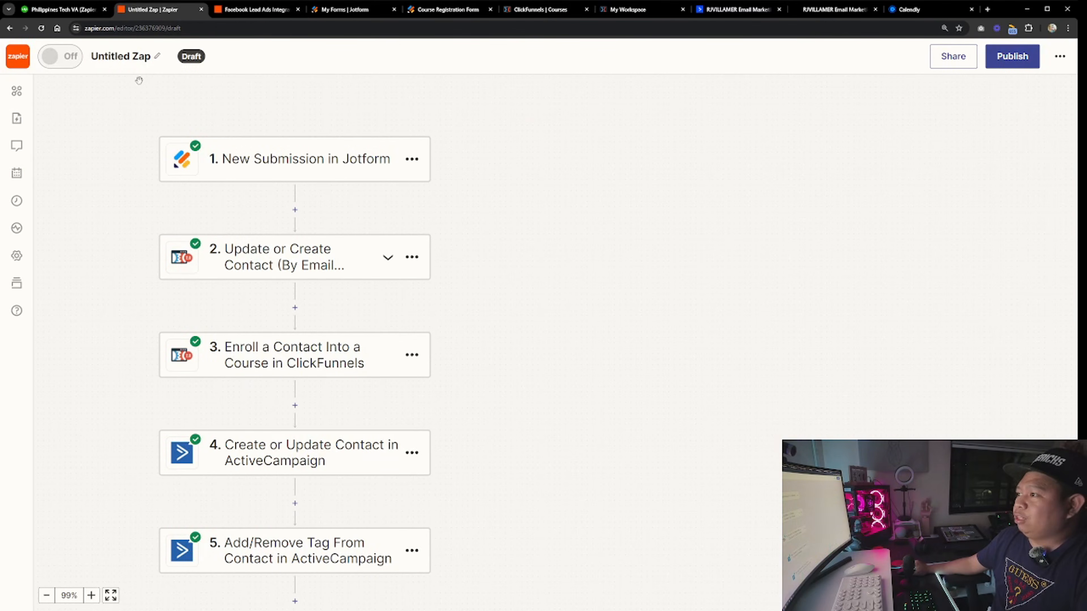
scroll(234, 296, "down", 1)
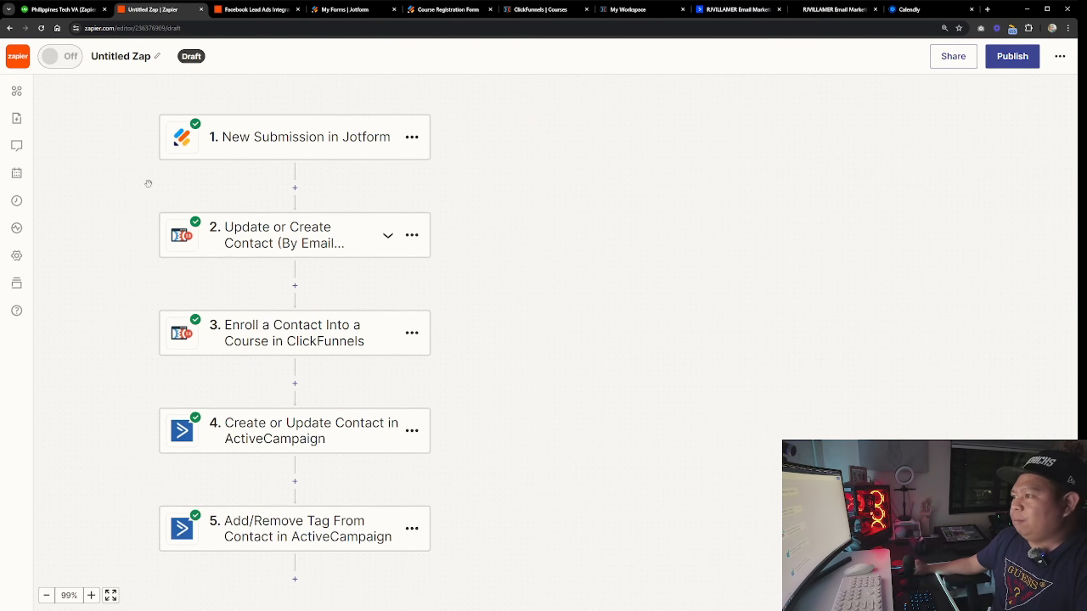
left_click(61, 10)
left_click(140, 290)
left_click(153, 9)
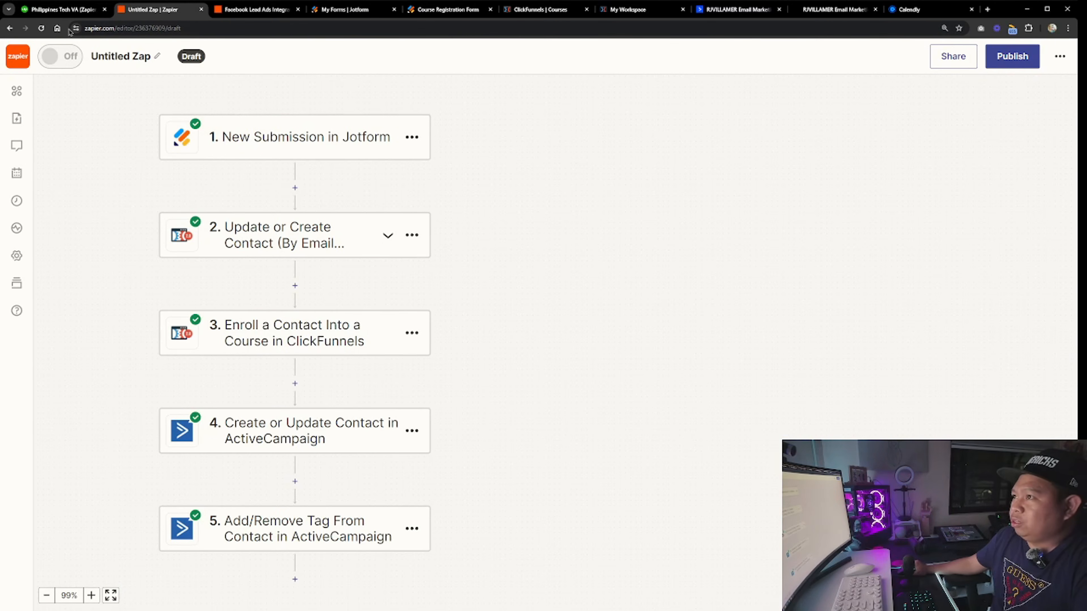
left_click(83, 12)
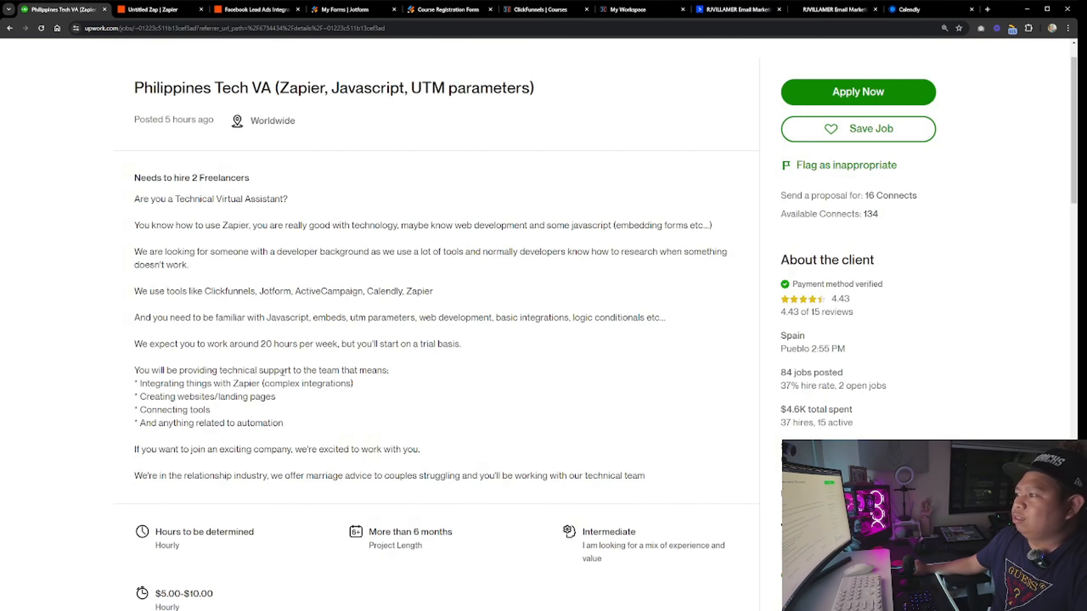
key("ctrl+plus")
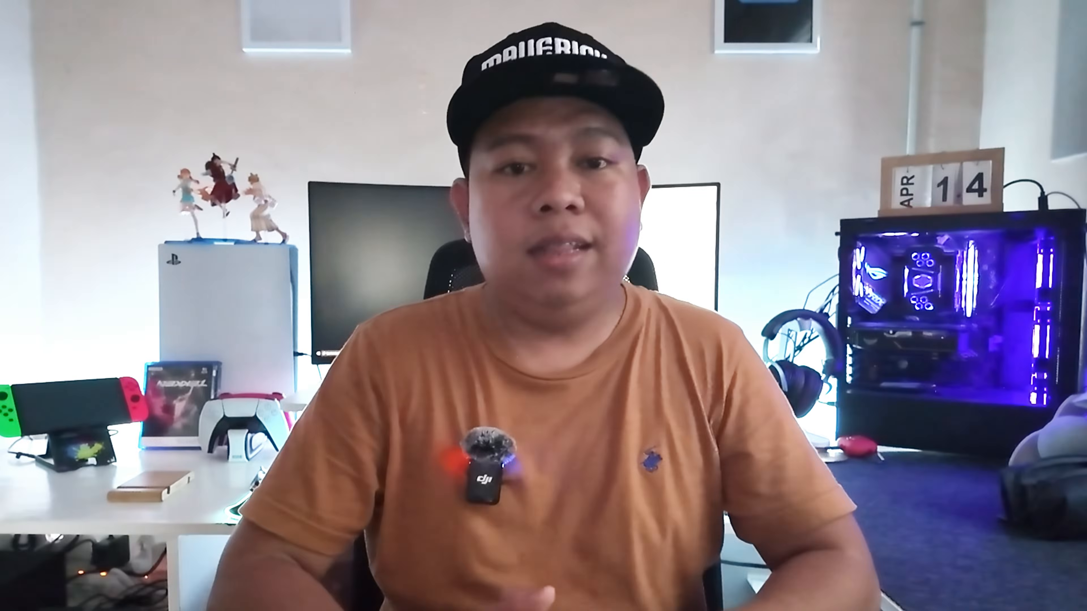